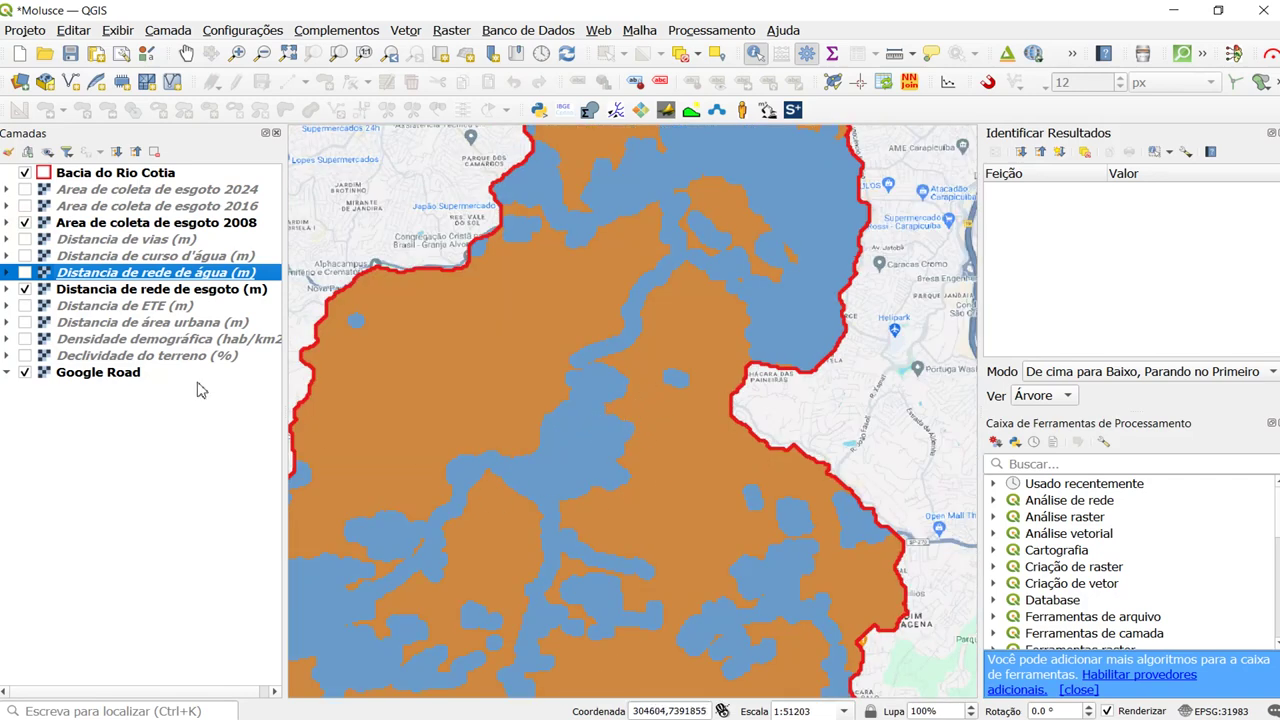
Hide the Area de coleta de esgoto 2008 and Distancia de rede de esgoto (m) layers.
{"action": "left_click", "coordinate": [25, 222]}
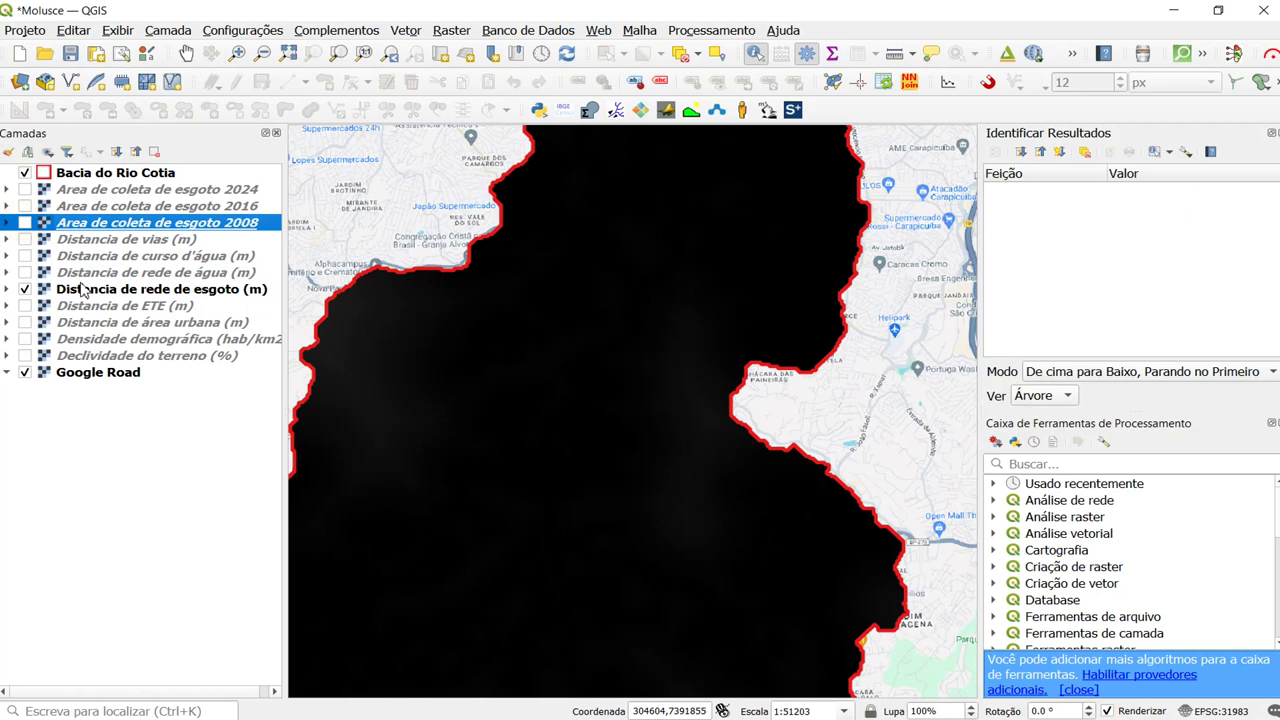
{"action": "left_click", "coordinate": [86, 291]}
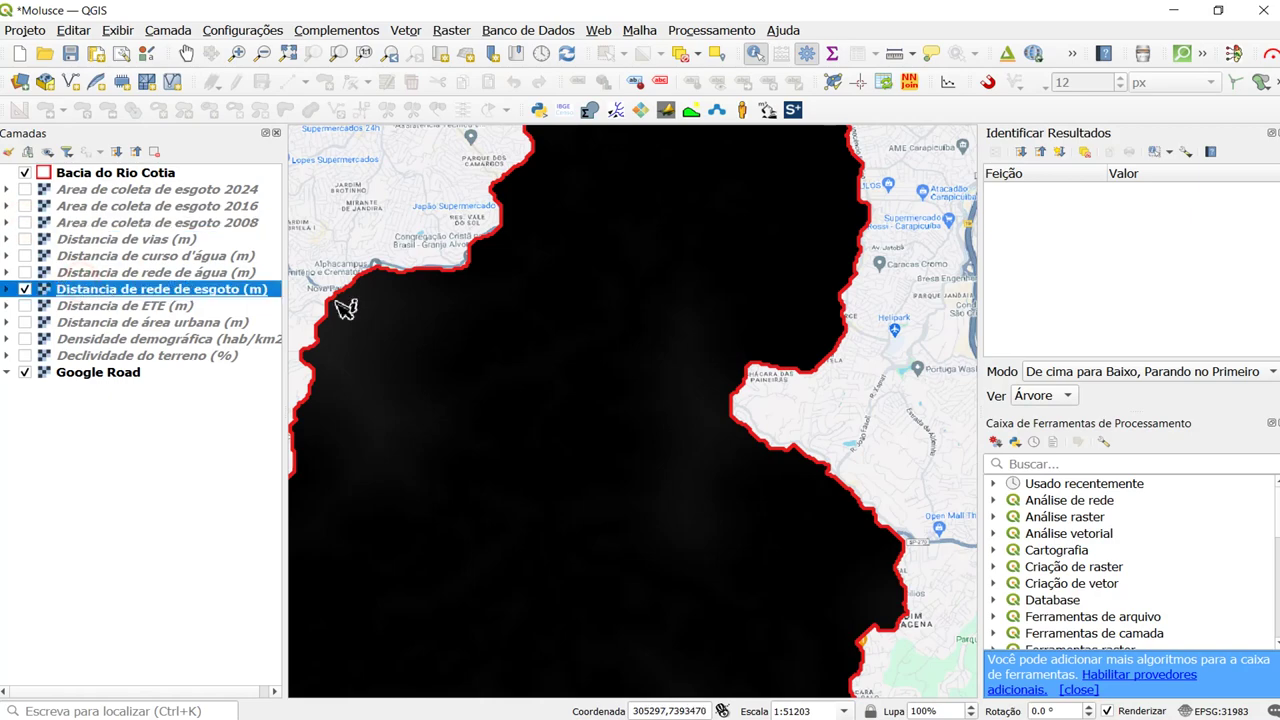
{"action": "left_click", "coordinate": [25, 289]}
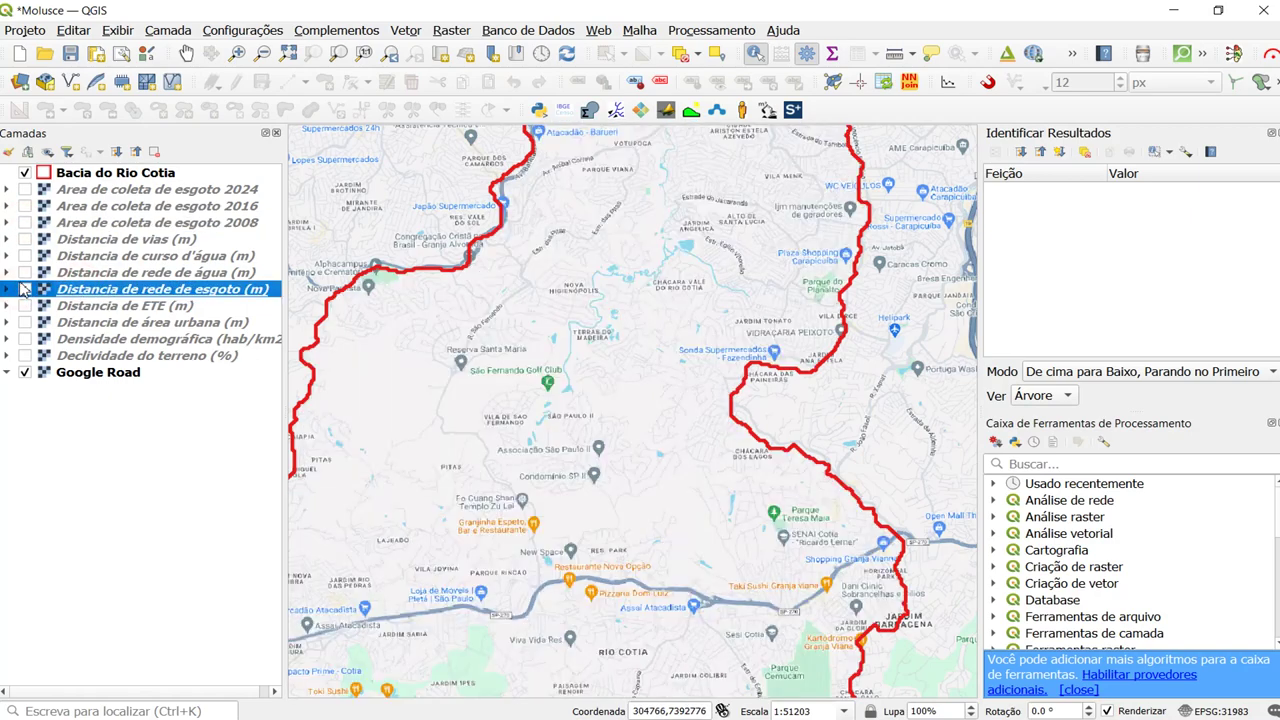
{"action": "double_click", "coordinate": [22, 272]}
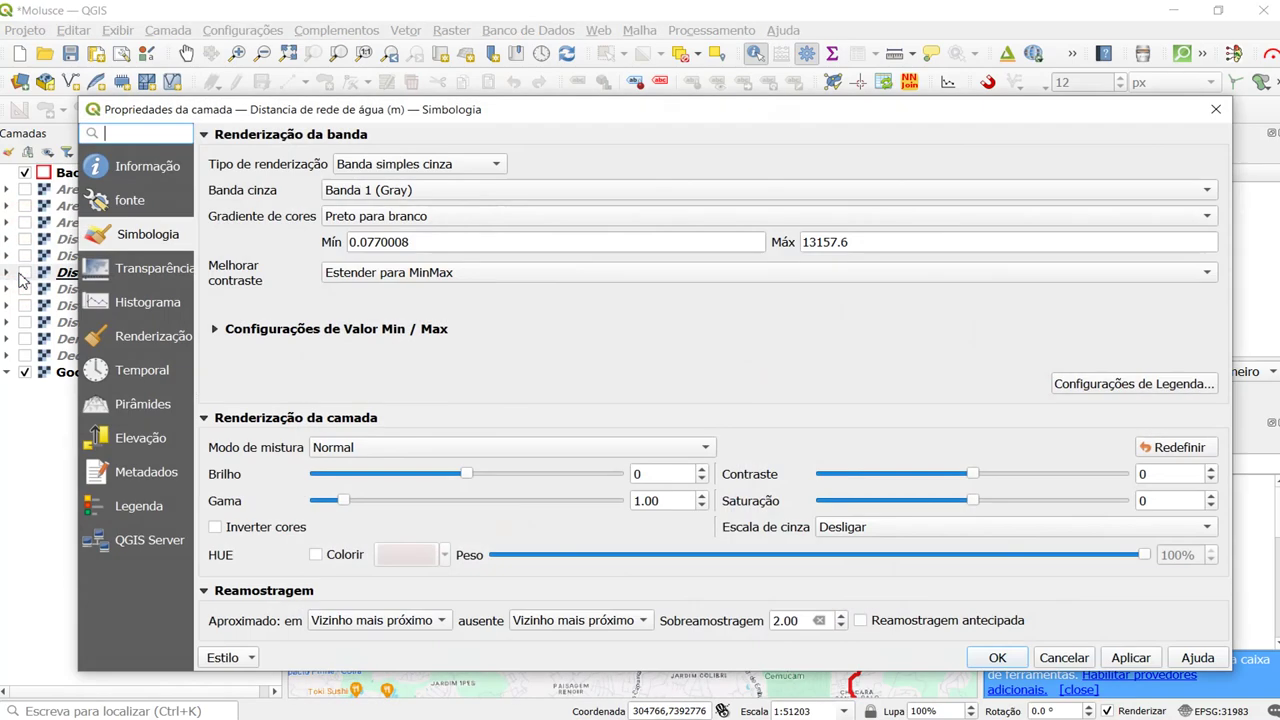
{"action": "left_click", "coordinate": [1215, 110]}
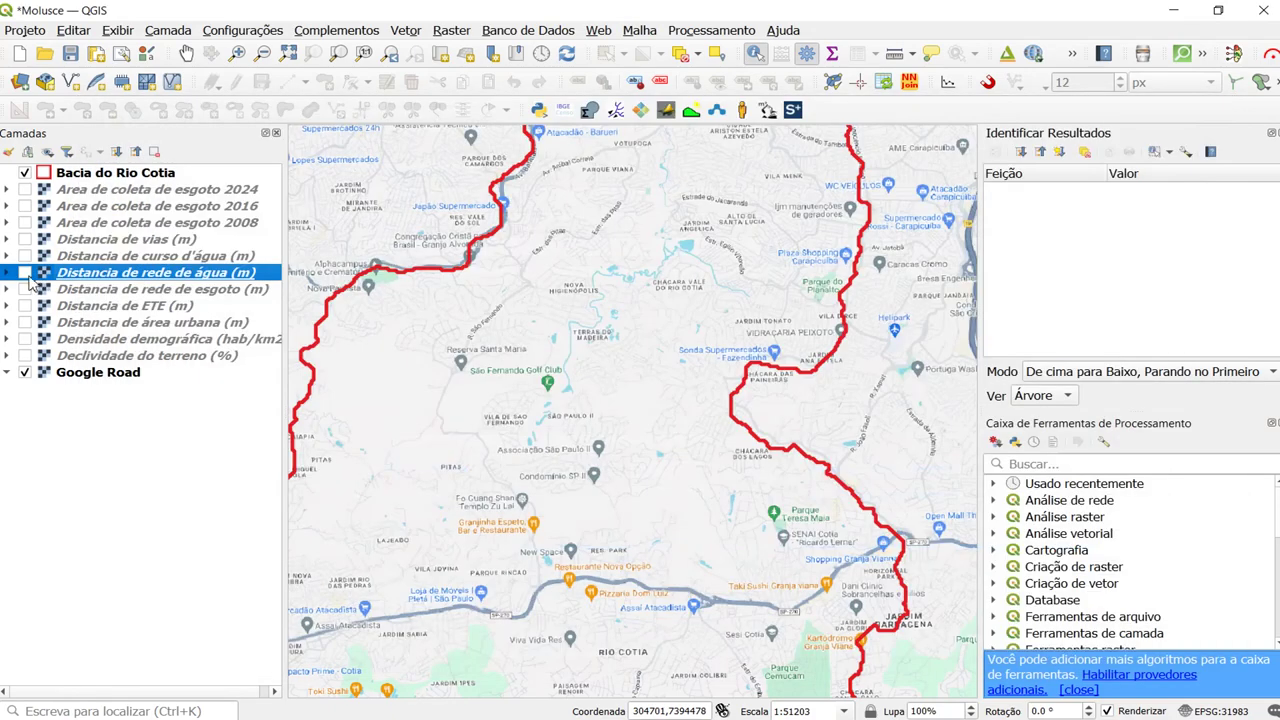
Display the Distancia de rede de água (m) raster, examine it across the basin, and hide it again.
{"action": "left_click", "coordinate": [25, 272]}
{"action": "scroll", "coordinate": [631, 374], "scroll_direction": "down", "scroll_amount": 1}
{"action": "left_click_drag", "start_coordinate": [594, 446], "coordinate": [749, 274]}
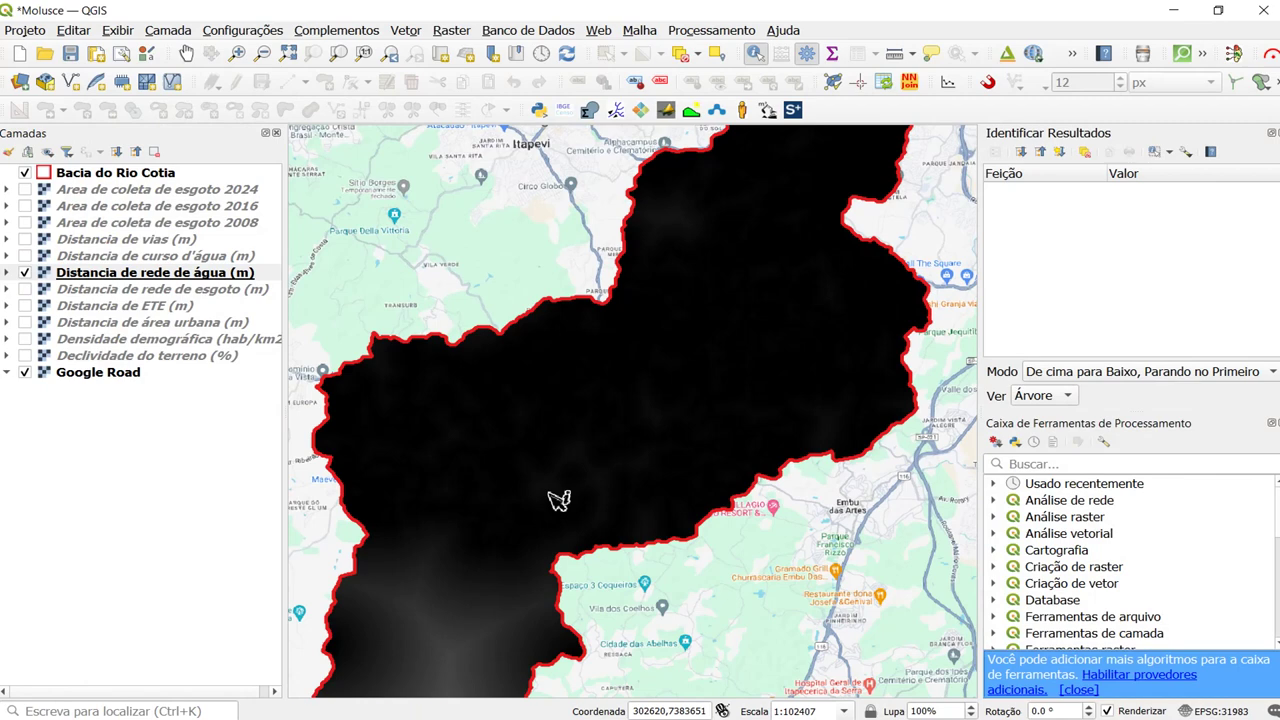
{"action": "left_click_drag", "start_coordinate": [665, 400], "coordinate": [598, 535]}
{"action": "scroll", "coordinate": [632, 474], "scroll_direction": "up", "scroll_amount": 1}
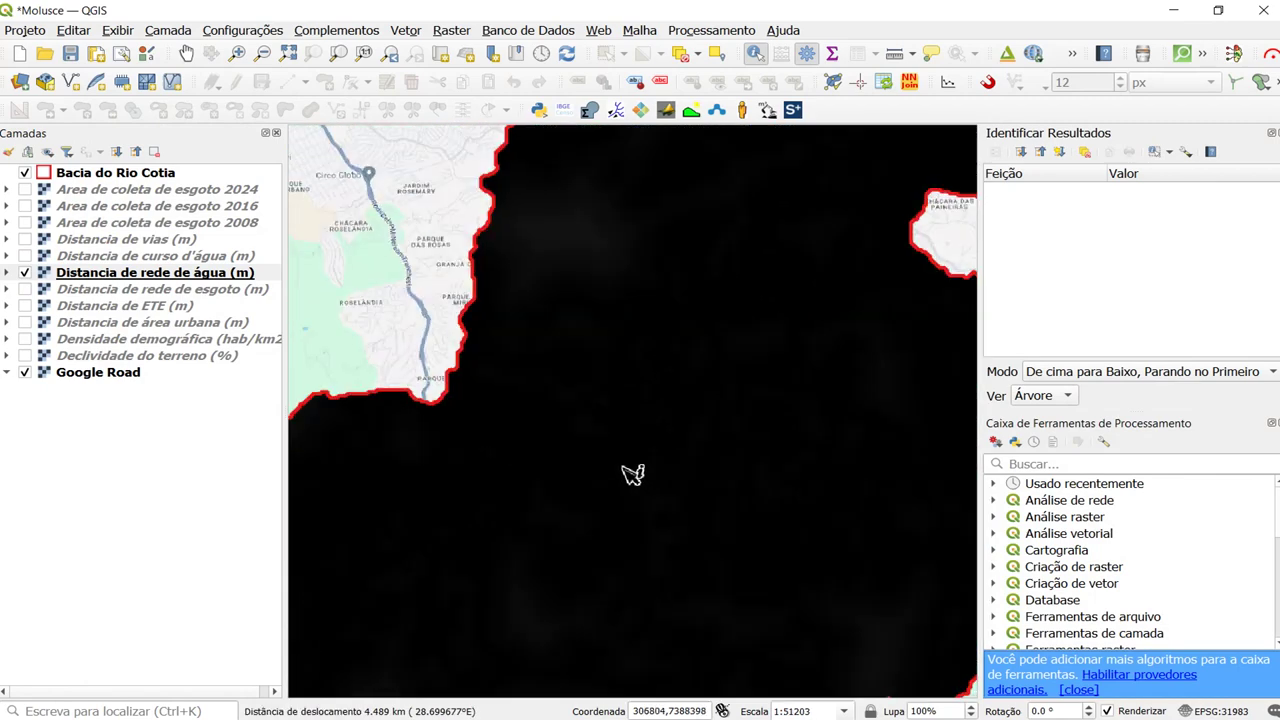
{"action": "left_click", "coordinate": [24, 272]}
Display the Distancia de curso d'água (m) raster, examine it over the basin, and hide it again.
{"action": "left_click", "coordinate": [24, 256]}
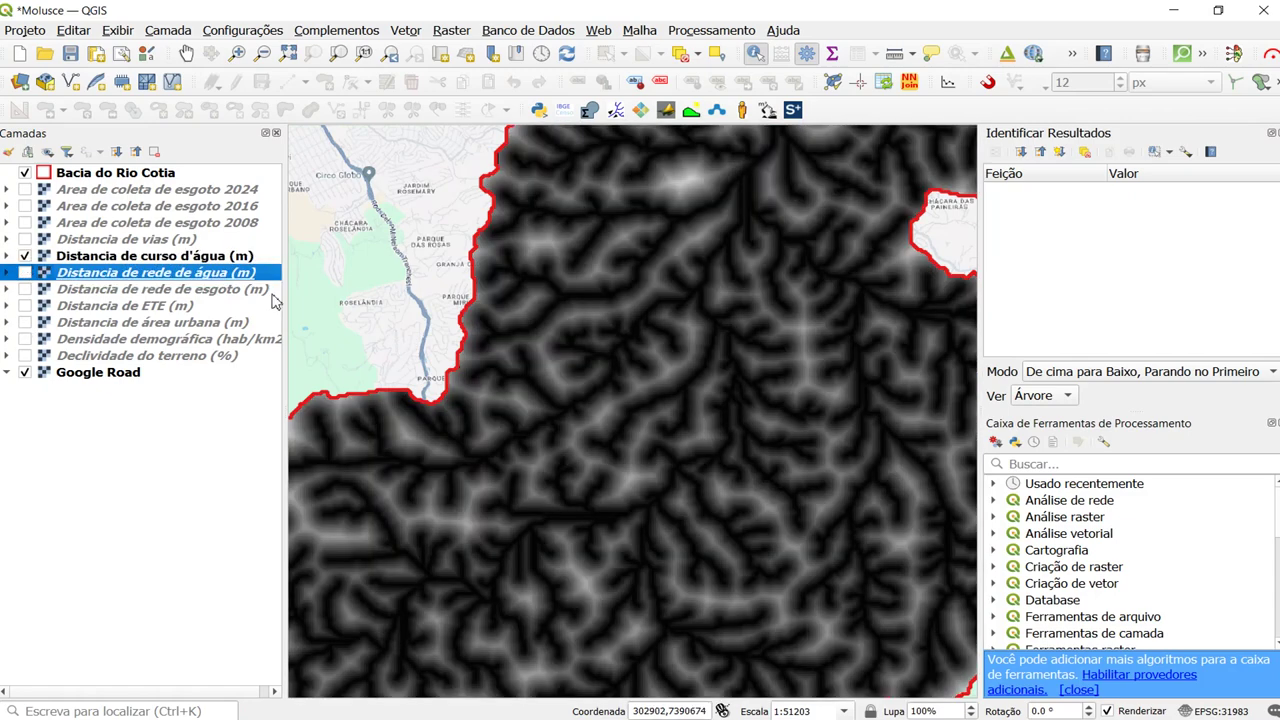
{"action": "scroll", "coordinate": [571, 360], "scroll_direction": "down", "scroll_amount": 1}
{"action": "left_click_drag", "start_coordinate": [557, 414], "coordinate": [611, 431]}
{"action": "left_click", "coordinate": [24, 256]}
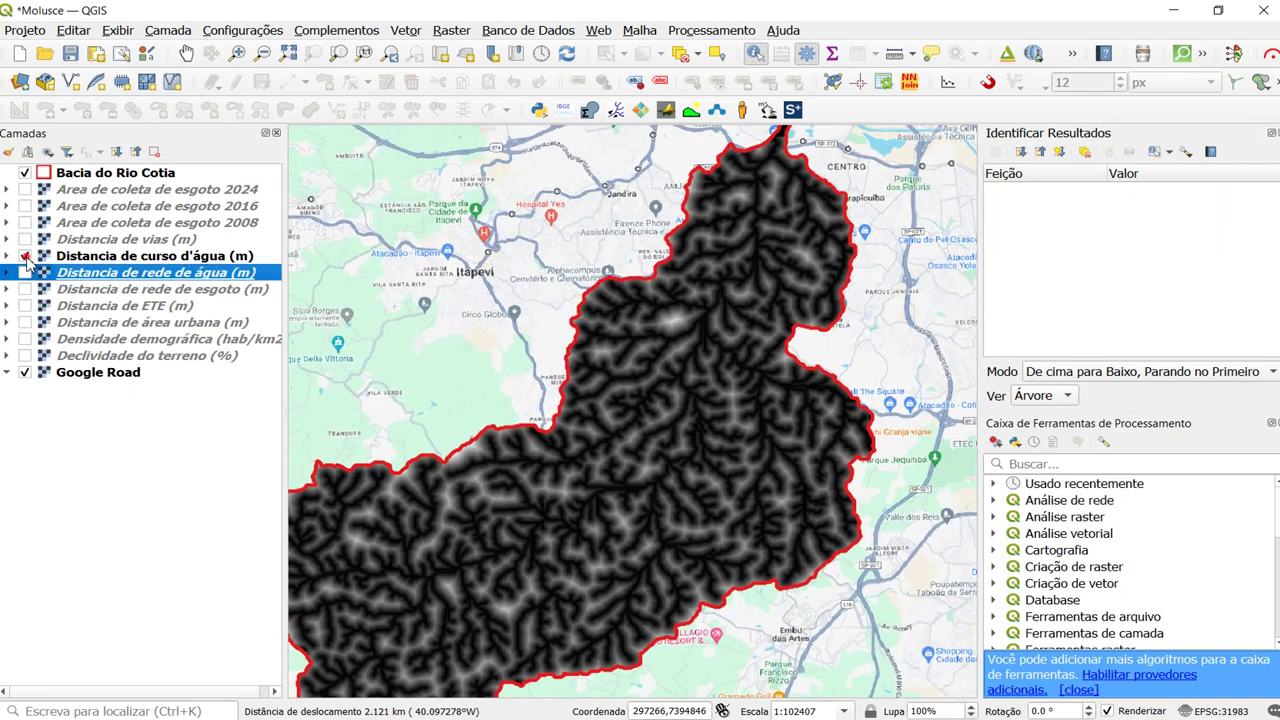
Display the Distancia de vias (m) raster briefly, hide it, and bring the whole Bacia do Rio Cotia into view.
{"action": "left_click", "coordinate": [24, 239]}
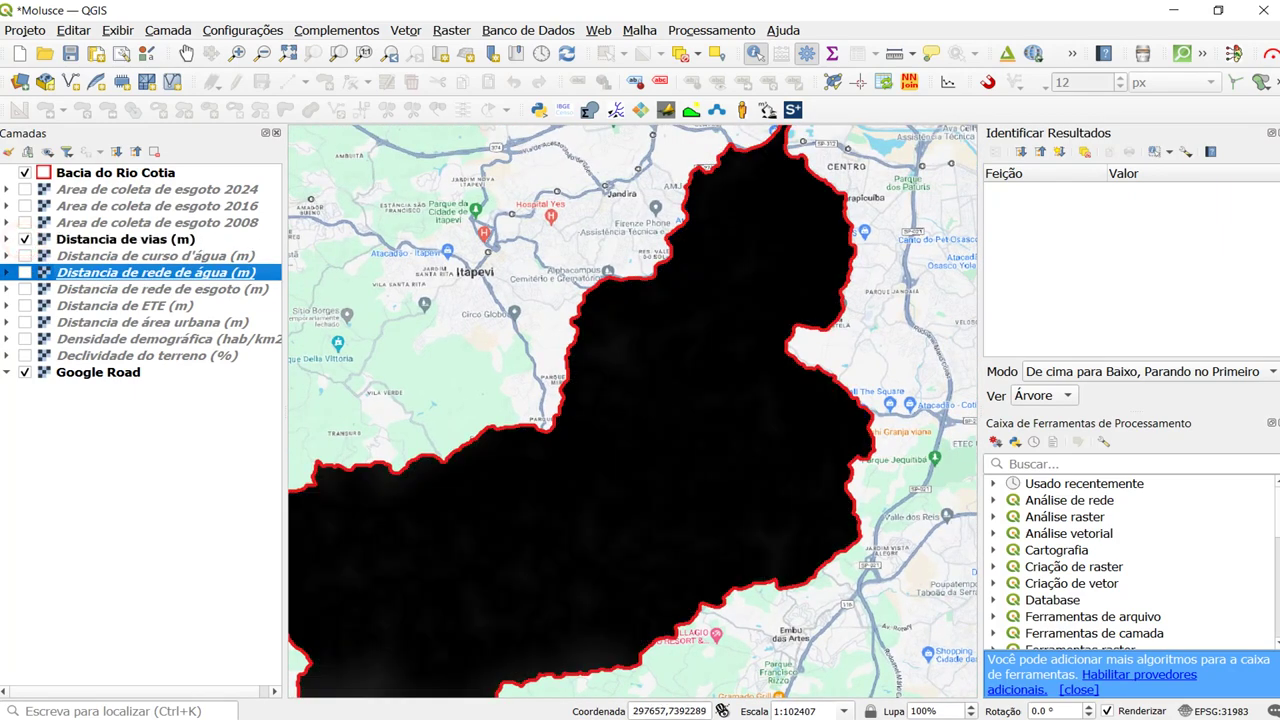
{"action": "left_click", "coordinate": [24, 241]}
{"action": "left_click", "coordinate": [42, 240]}
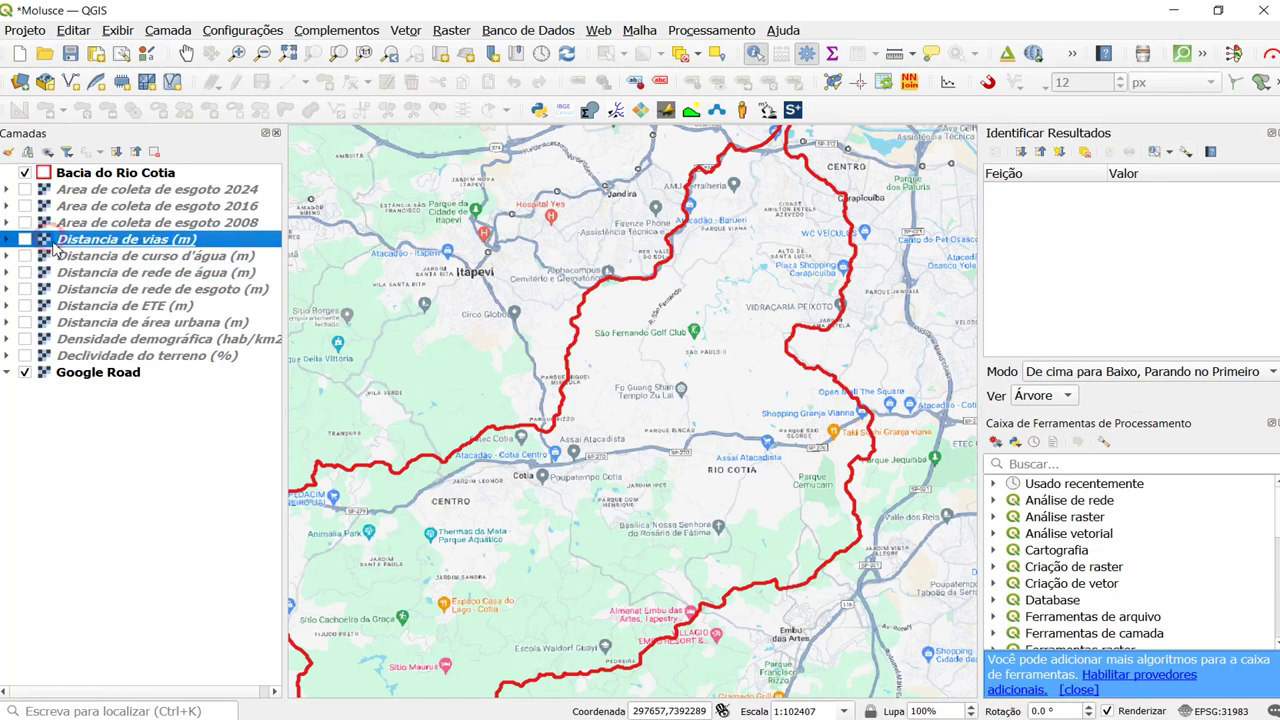
{"action": "scroll", "coordinate": [751, 286], "scroll_direction": "down", "scroll_amount": 1}
{"action": "left_click_drag", "start_coordinate": [730, 320], "coordinate": [730, 277]}
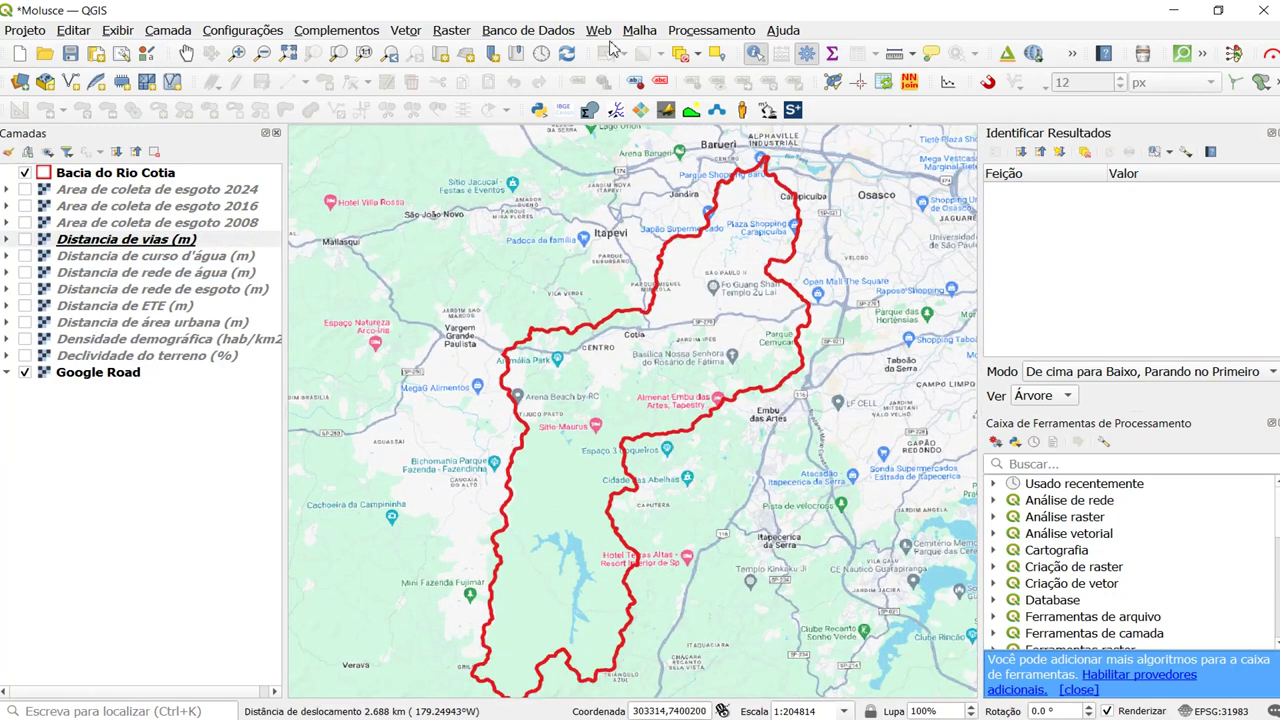
Search the plugin manager for "mol" and check the MOLUSCE plugin's installation details.
{"action": "left_click", "coordinate": [440, 32]}
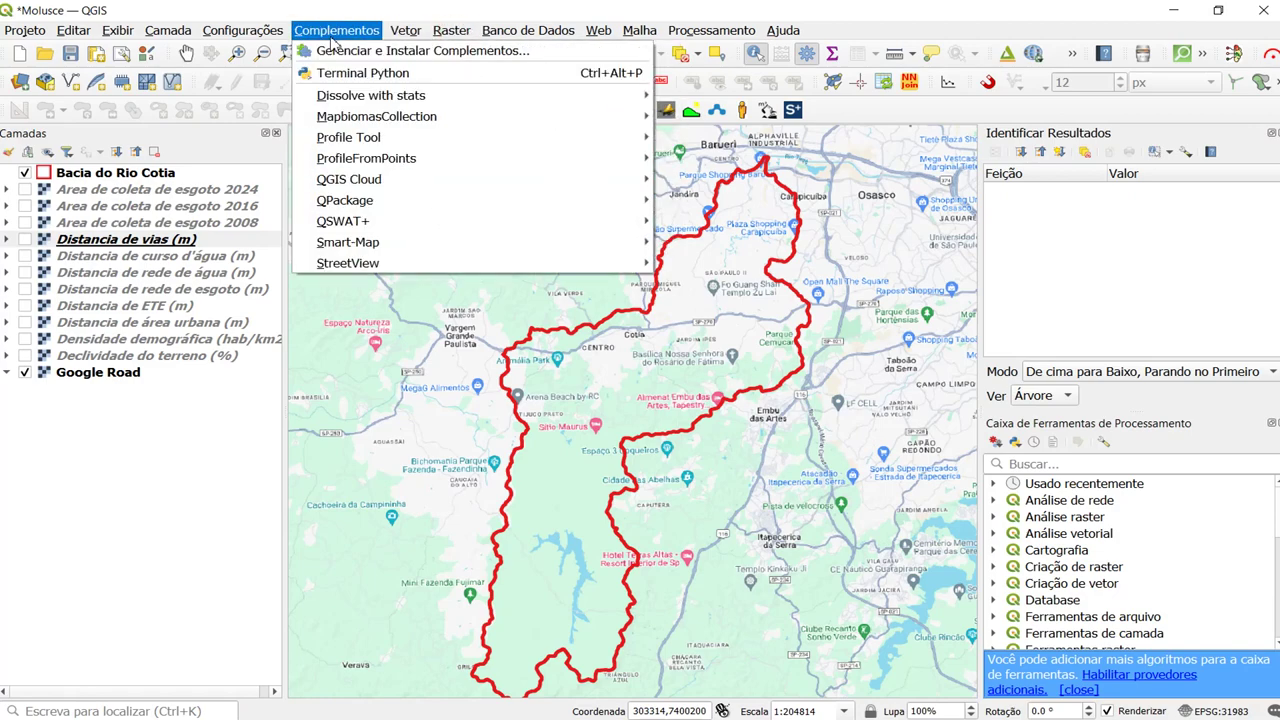
{"action": "left_click", "coordinate": [322, 50]}
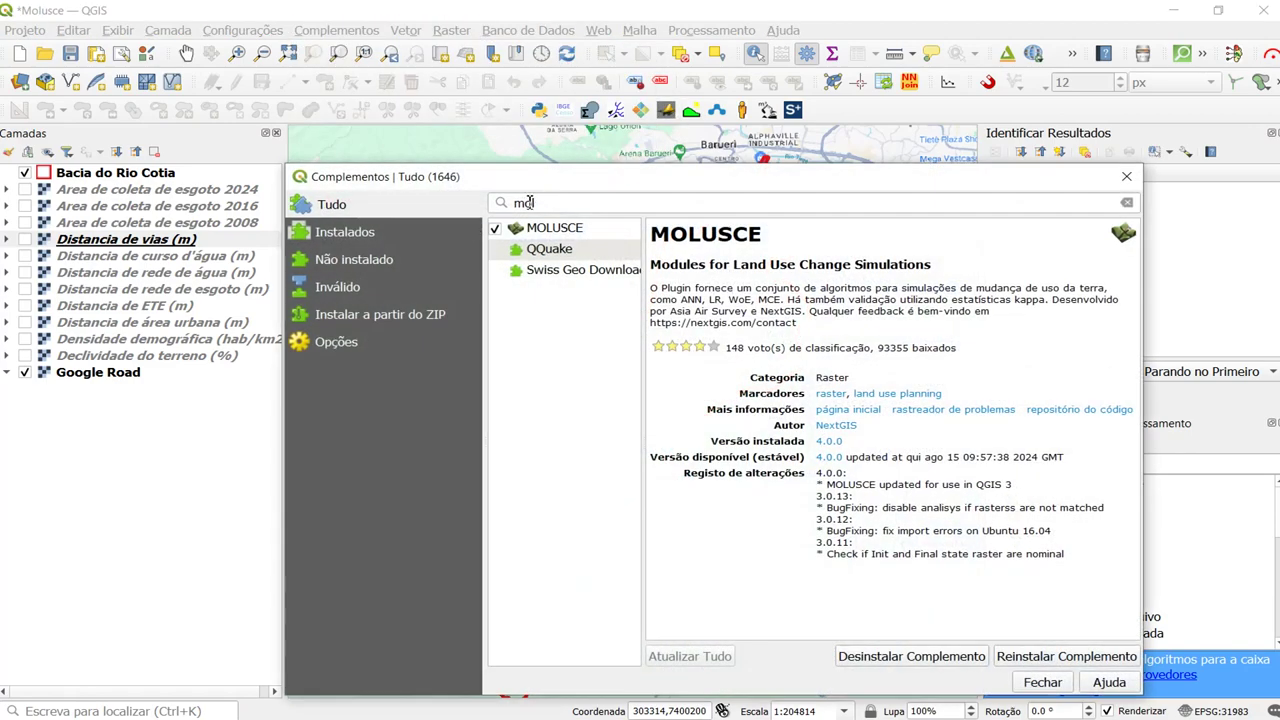
{"action": "left_click", "coordinate": [556, 230]}
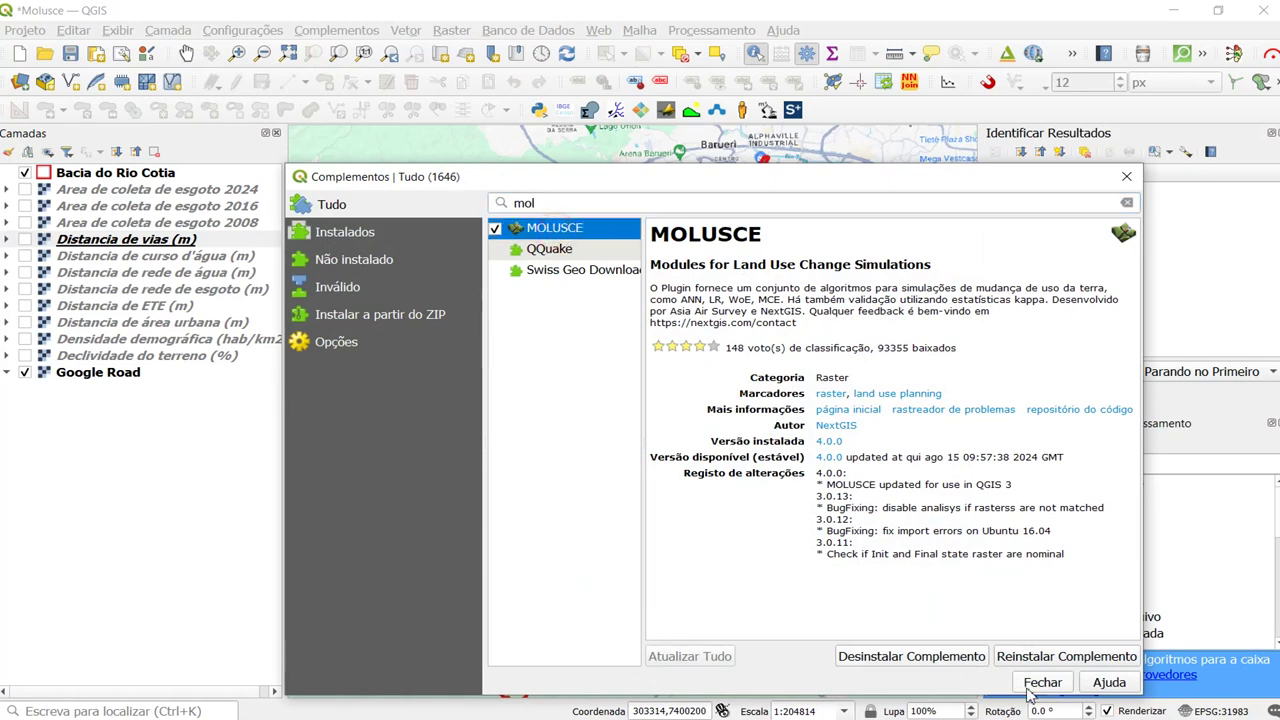
{"action": "left_click", "coordinate": [1060, 685]}
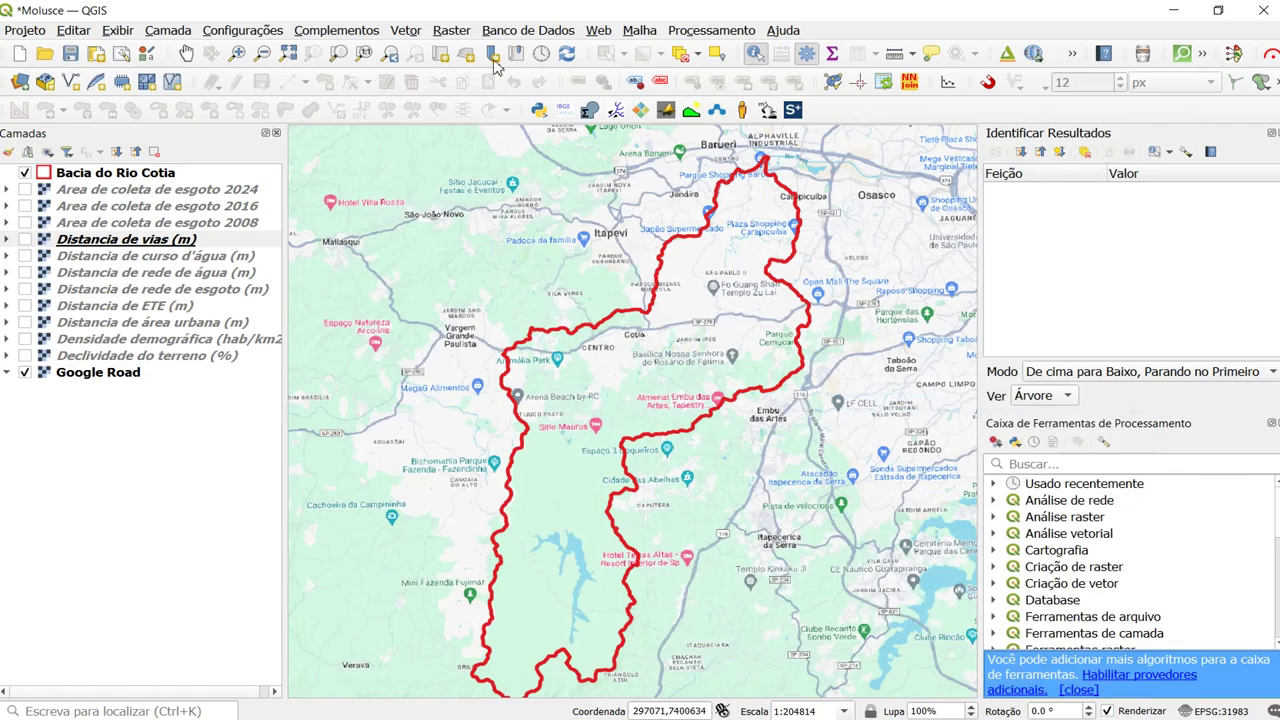
Open the MOLUSCE land use change simulation tool.
{"action": "left_click", "coordinate": [451, 30]}
{"action": "mouse_move", "coordinate": [620, 94]}
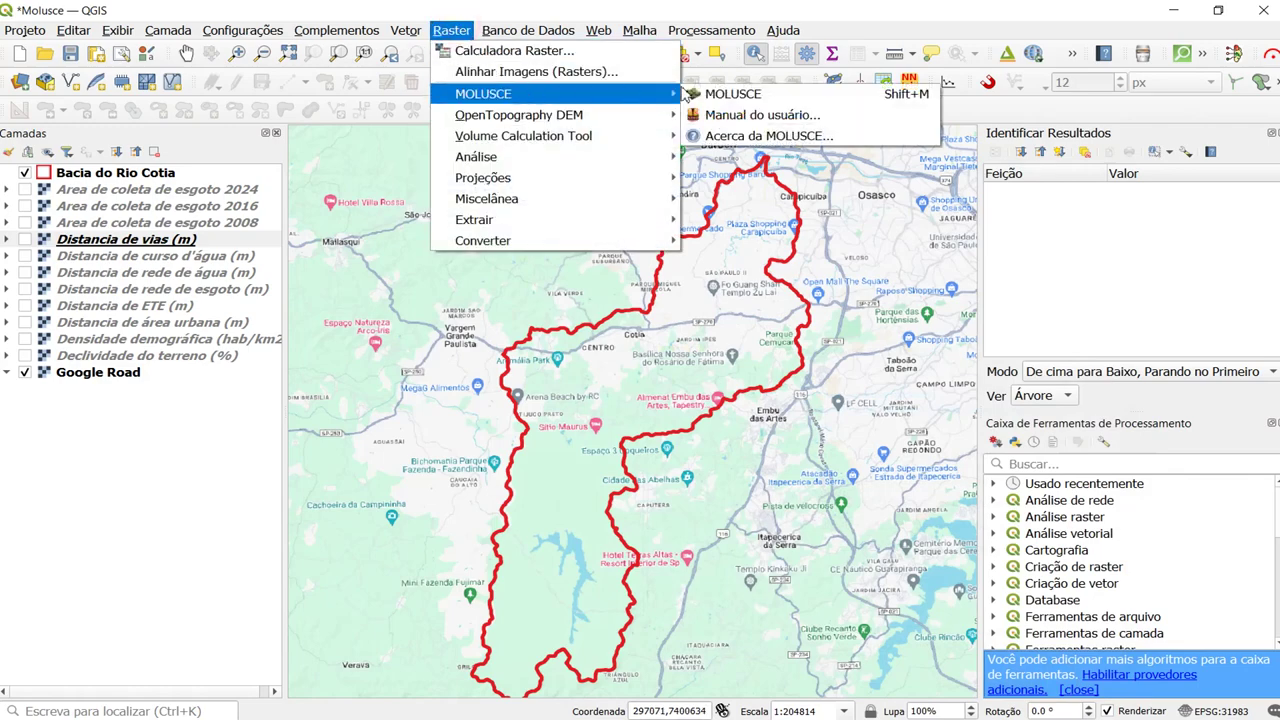
{"action": "left_click", "coordinate": [735, 94]}
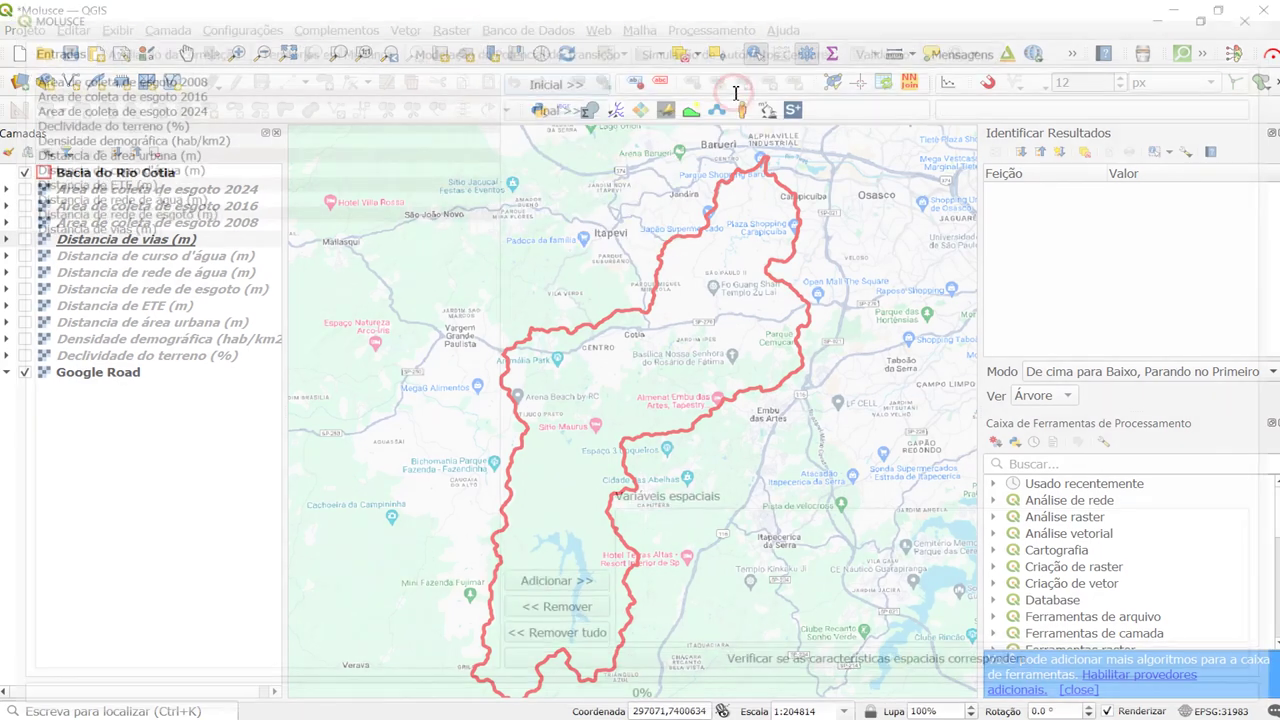
Assign Area de coleta de esgoto 2008 as the initial raster and Area de coleta de esgoto 2016 as the final raster.
{"action": "left_click", "coordinate": [183, 75]}
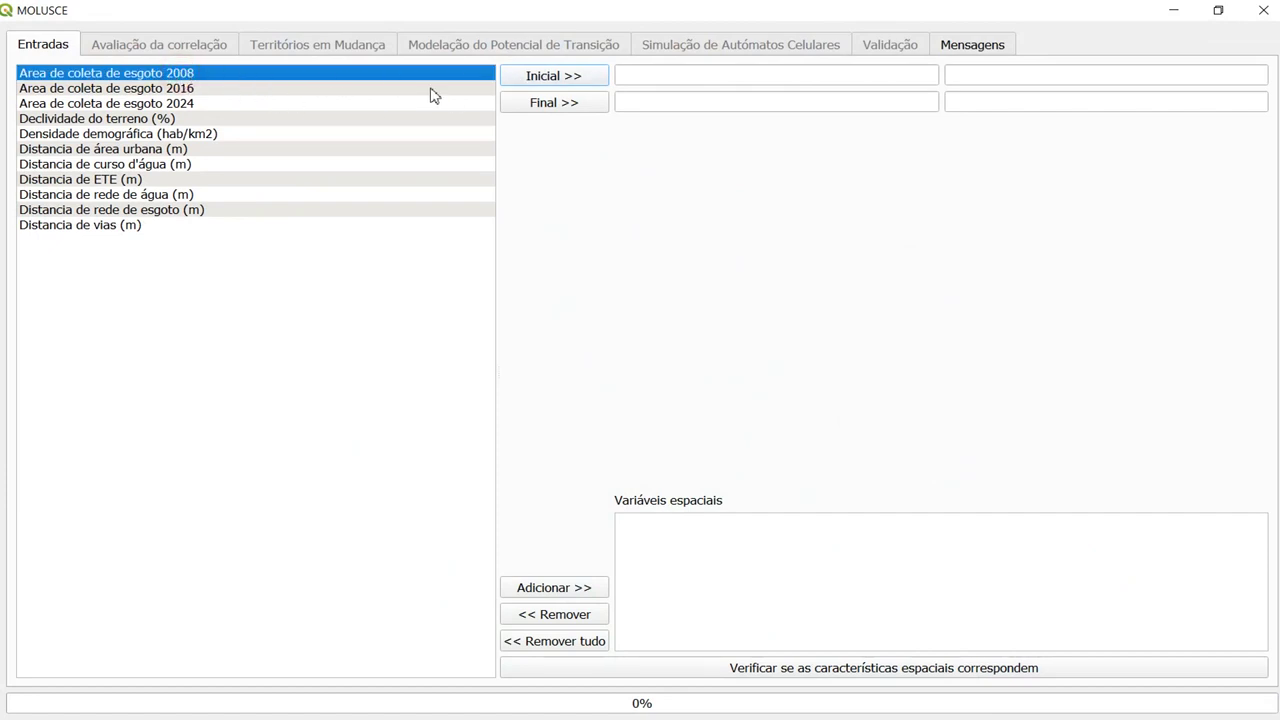
{"action": "left_click", "coordinate": [527, 78]}
{"action": "left_click", "coordinate": [207, 88]}
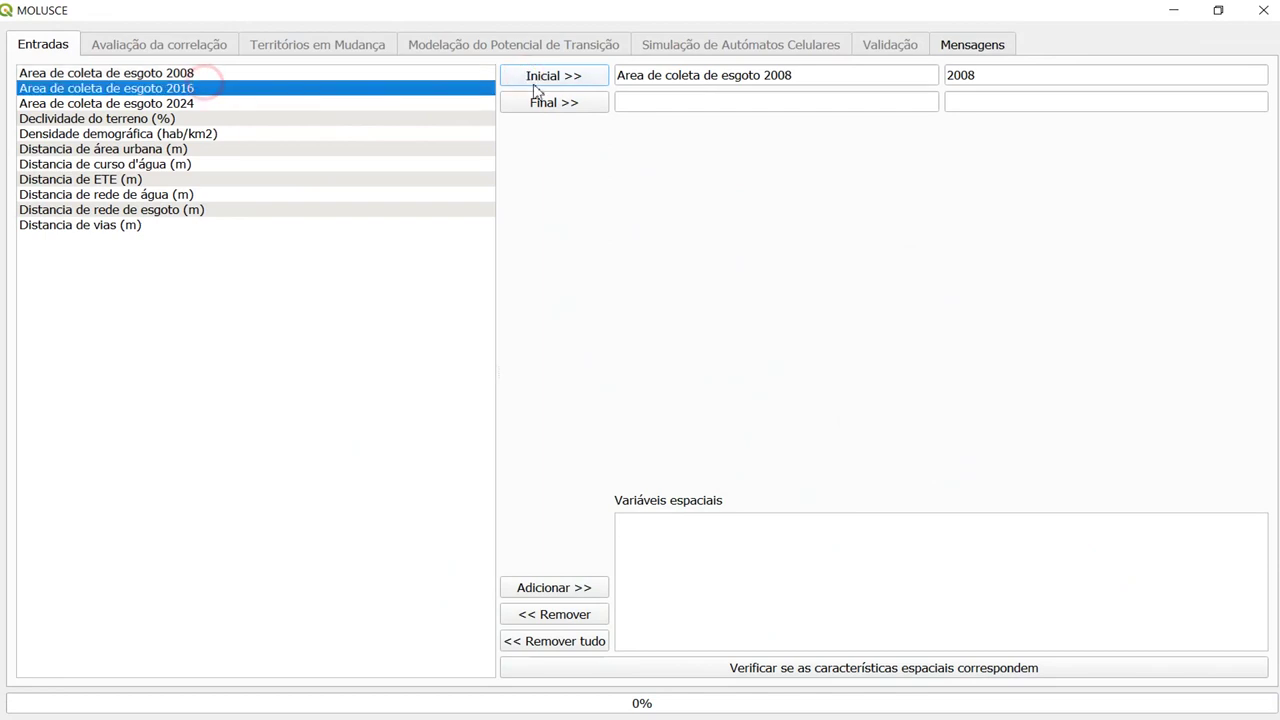
{"action": "left_click", "coordinate": [560, 107]}
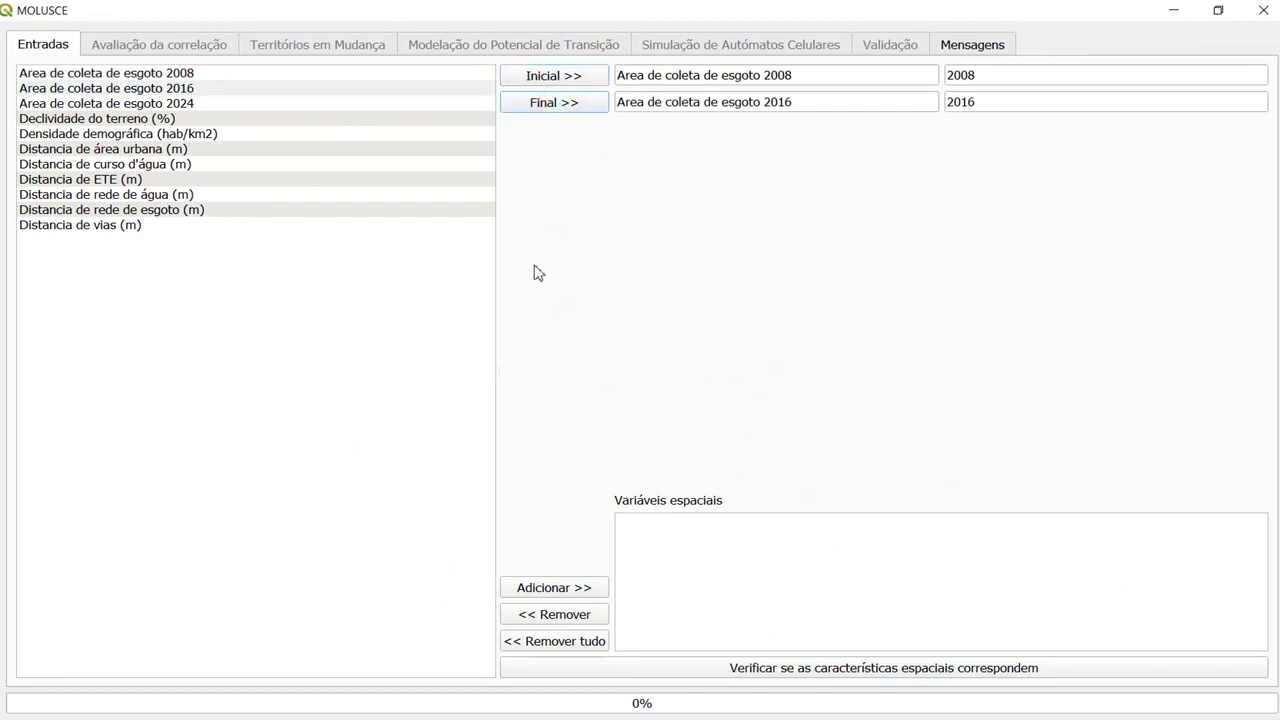
{"action": "key", "text": "Tab"}
{"action": "key", "text": "Tab"}
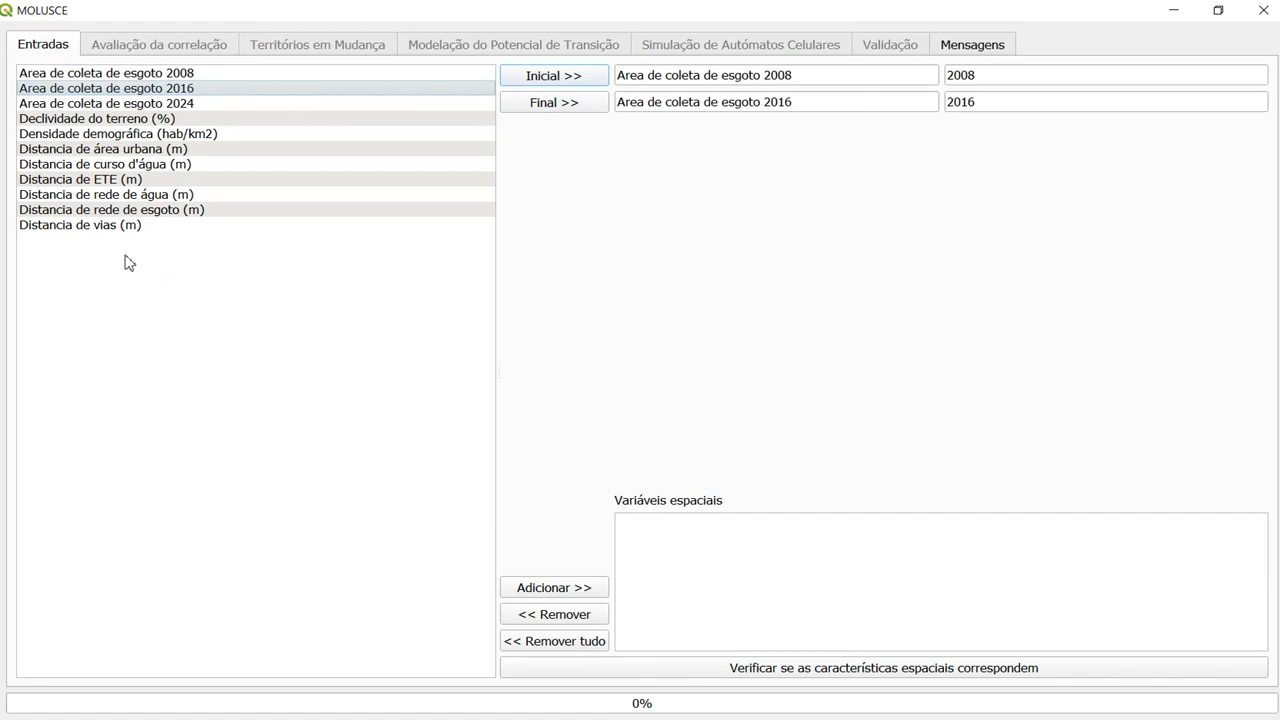
Add all rasters from Declividade do terreno (%) to Distancia de vias (m) as spatial variables and verify that the spatial characteristics match.
{"action": "left_click_drag", "start_coordinate": [175, 240], "coordinate": [110, 126]}
{"action": "left_click", "coordinate": [200, 277]}
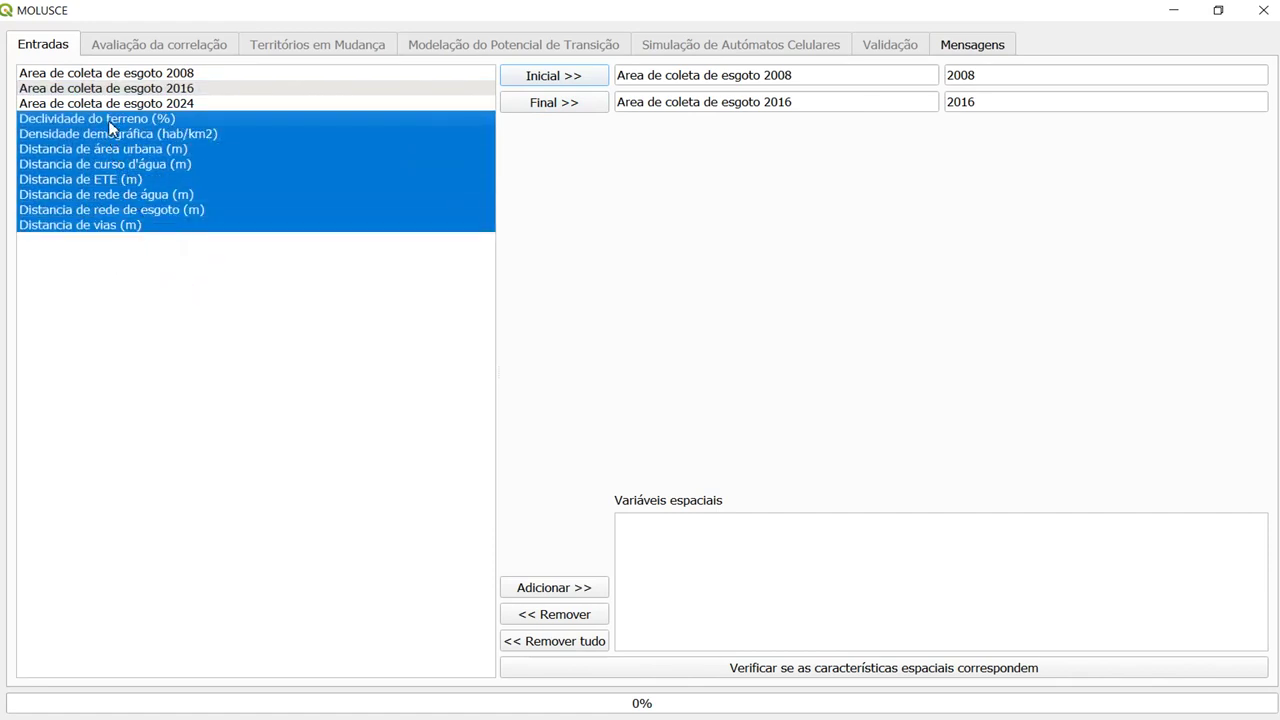
{"action": "left_click", "coordinate": [565, 596]}
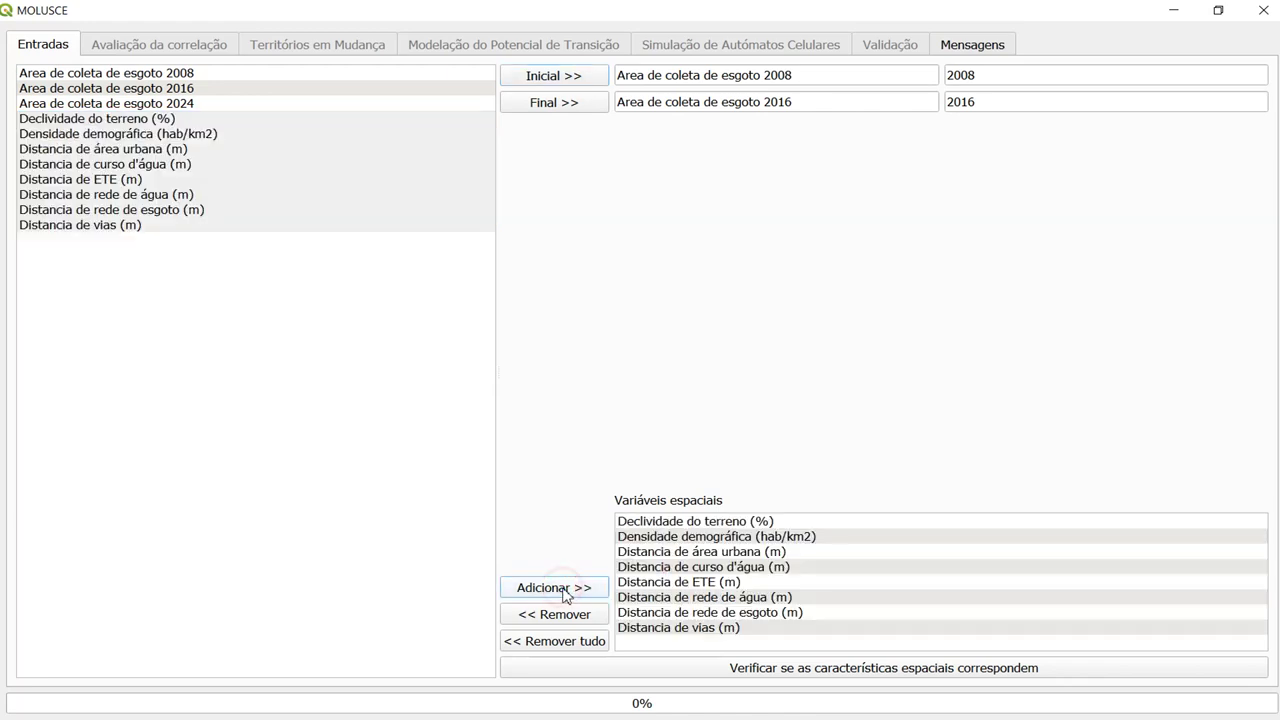
{"action": "left_click", "coordinate": [742, 680]}
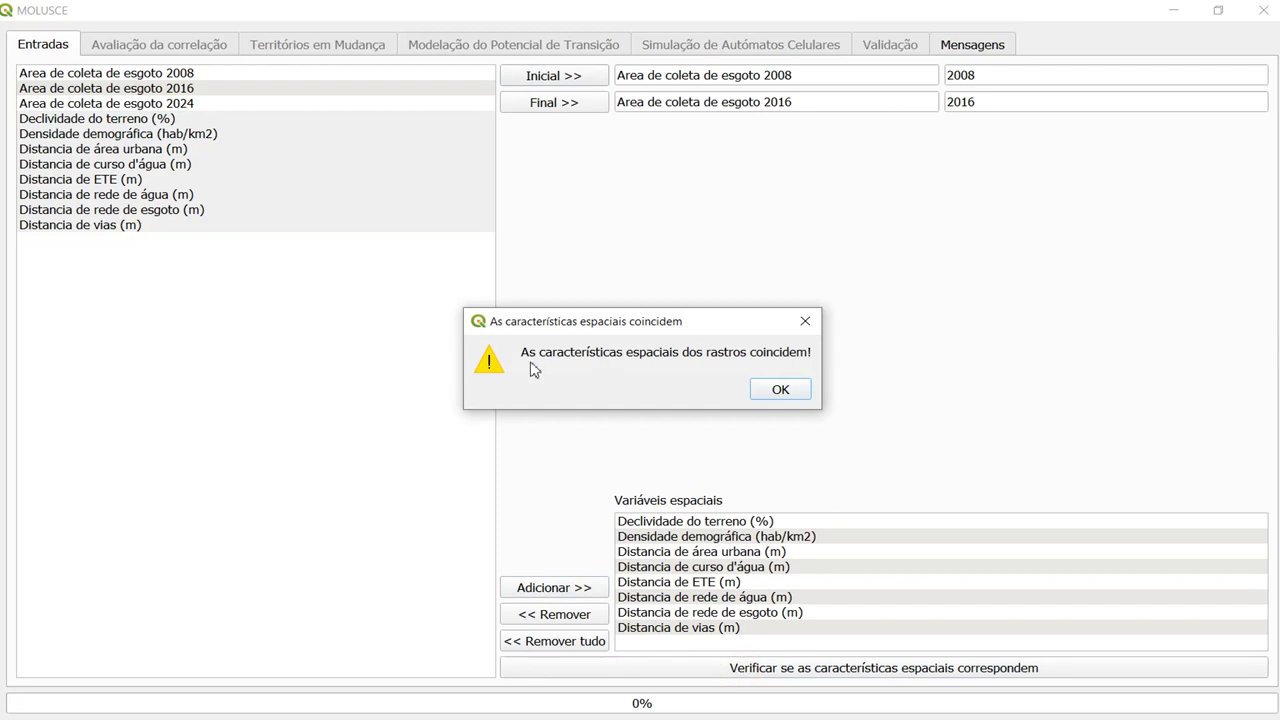
{"action": "left_click", "coordinate": [757, 391]}
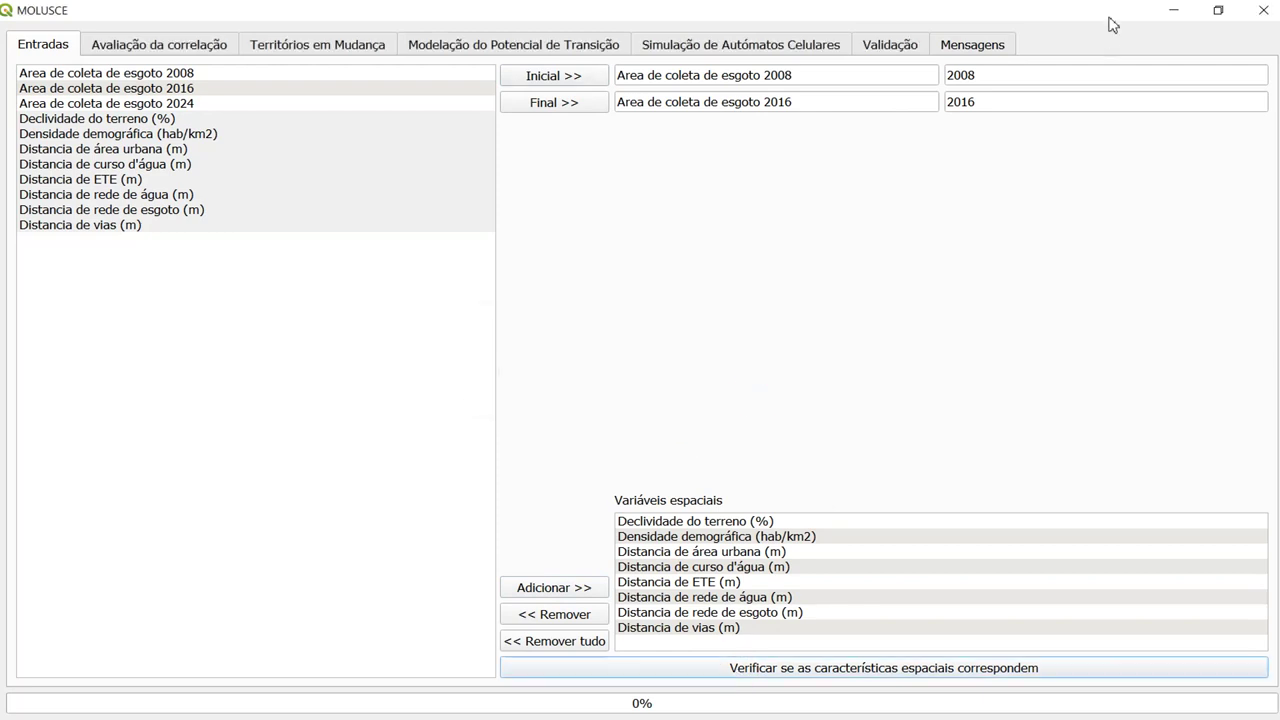
Return to the QGIS map, display the 2024 and 2016 sewage collection area rasters, and inspect their pixels at the basin boundary.
{"action": "left_click", "coordinate": [1167, 12]}
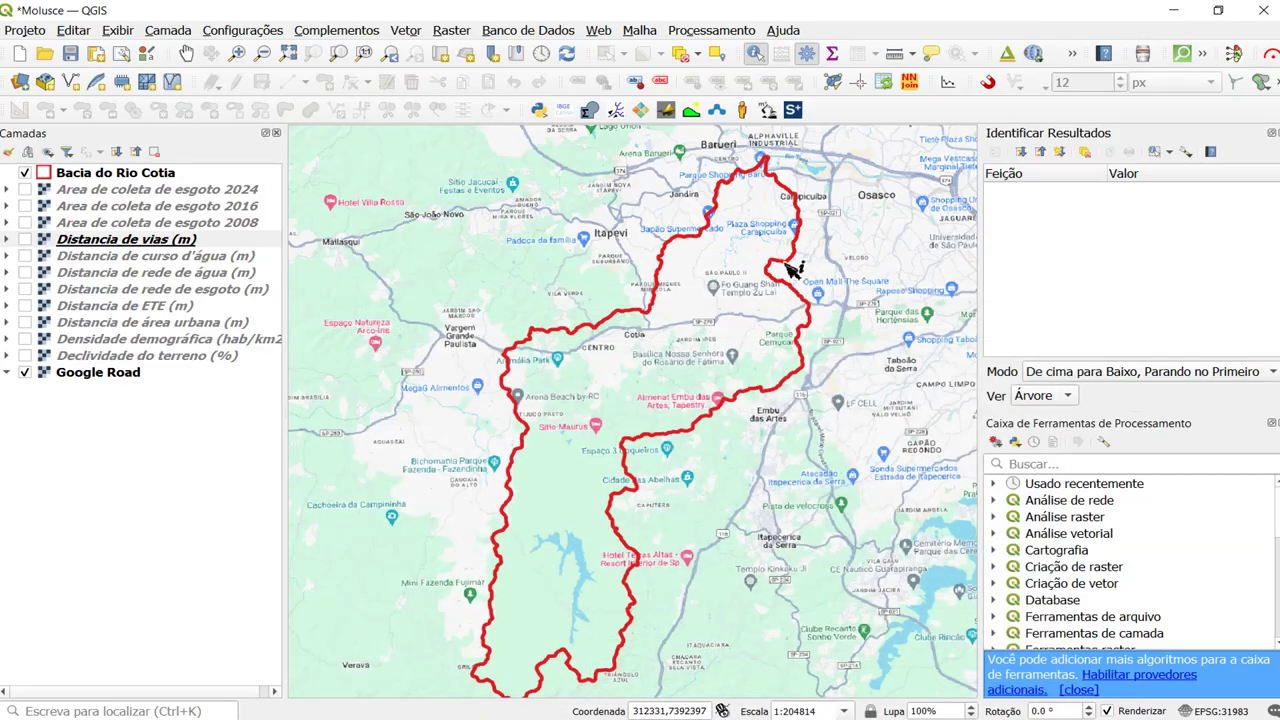
{"action": "left_click", "coordinate": [25, 189]}
{"action": "left_click", "coordinate": [25, 206]}
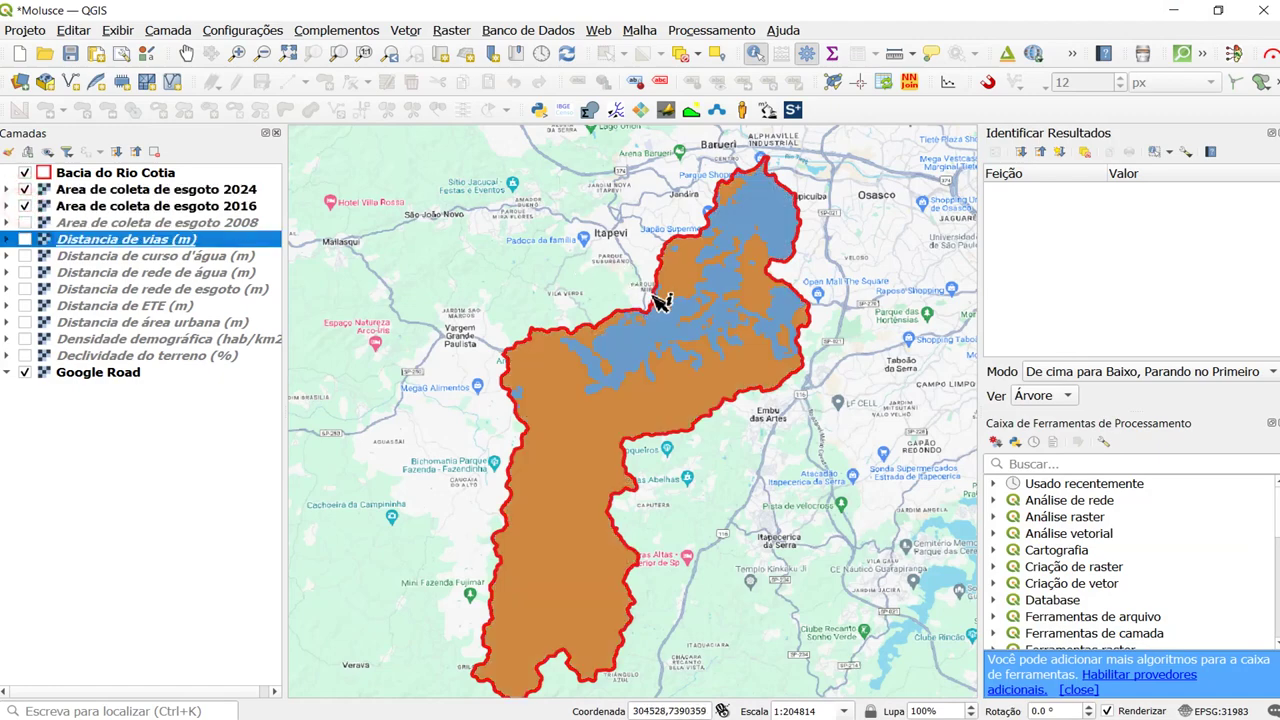
{"action": "scroll", "coordinate": [660, 302], "scroll_direction": "up", "scroll_amount": 5}
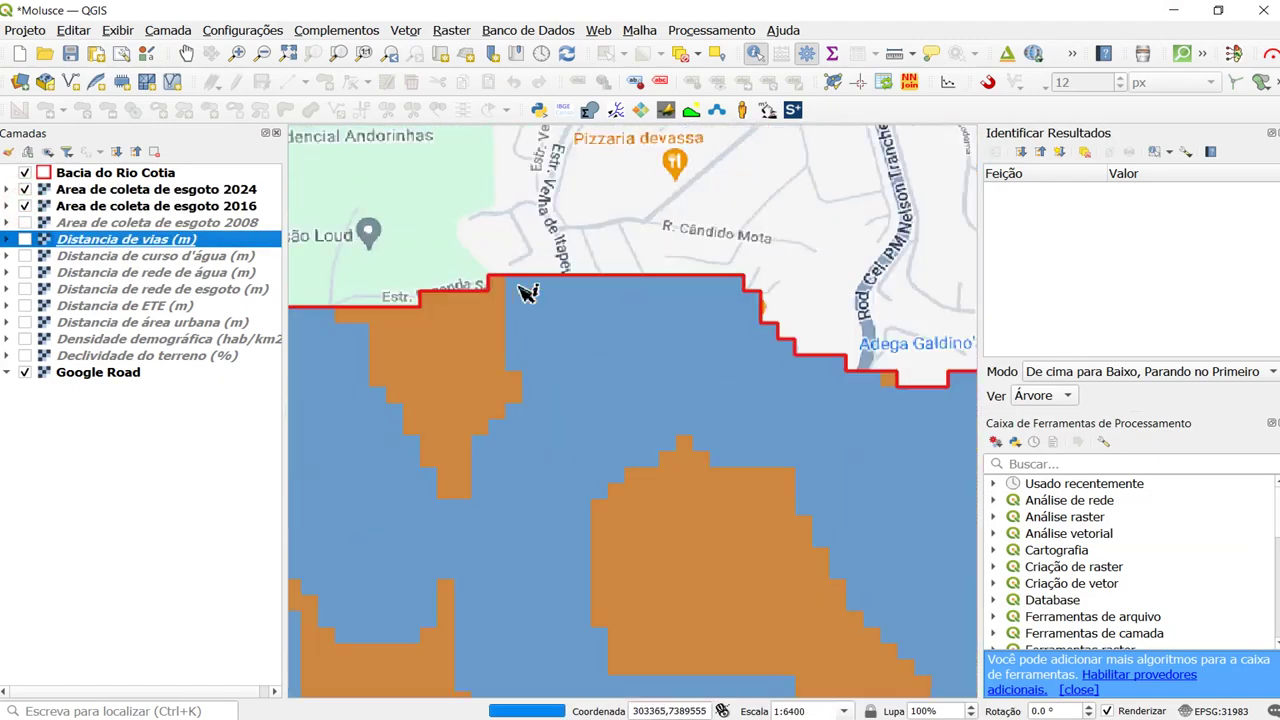
Hide the 2016 raster and compare the pixel alignment of Area de coleta de esgoto 2024 with Distancia de rede de água (m).
{"action": "left_click", "coordinate": [25, 206]}
{"action": "left_click", "coordinate": [25, 189]}
{"action": "left_click", "coordinate": [25, 189]}
{"action": "left_click", "coordinate": [25, 272]}
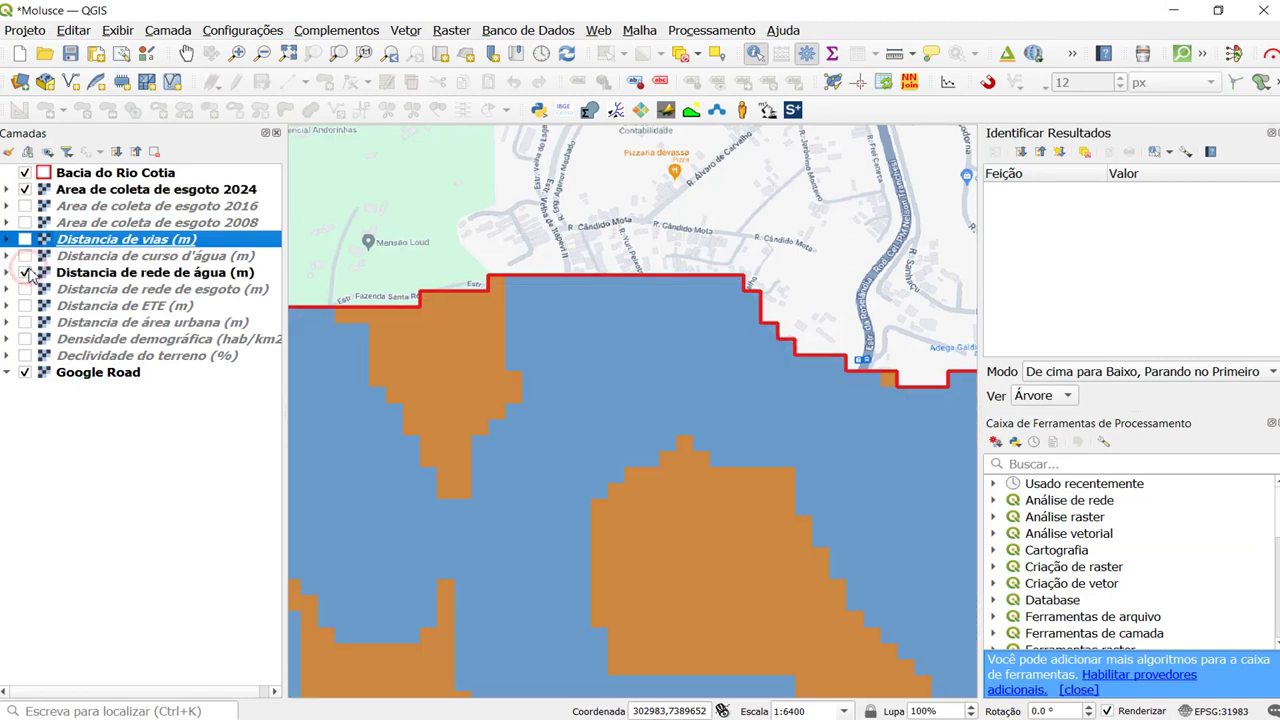
{"action": "left_click", "coordinate": [25, 189]}
{"action": "left_click", "coordinate": [25, 189]}
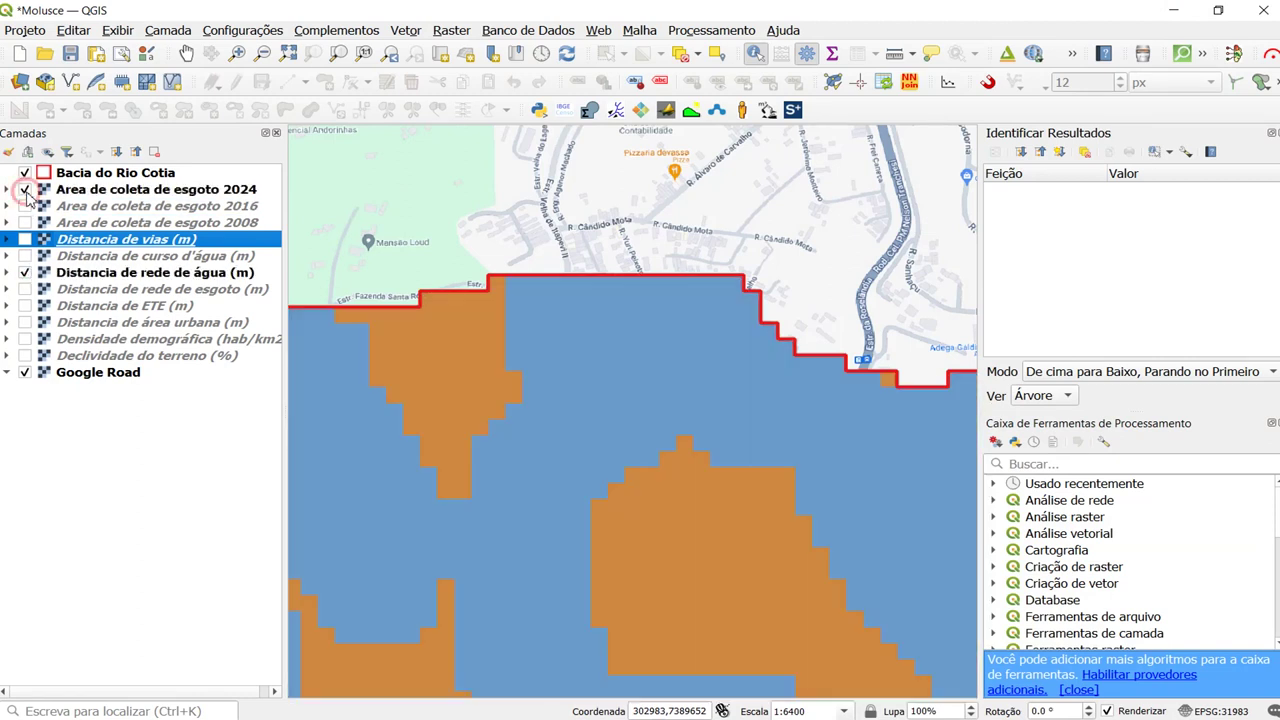
{"action": "left_click", "coordinate": [25, 189]}
Open the information properties of Area de coleta de esgoto 2024 and review its extent, dimensions, pixel size and coordinate system.
{"action": "right_click", "coordinate": [92, 192]}
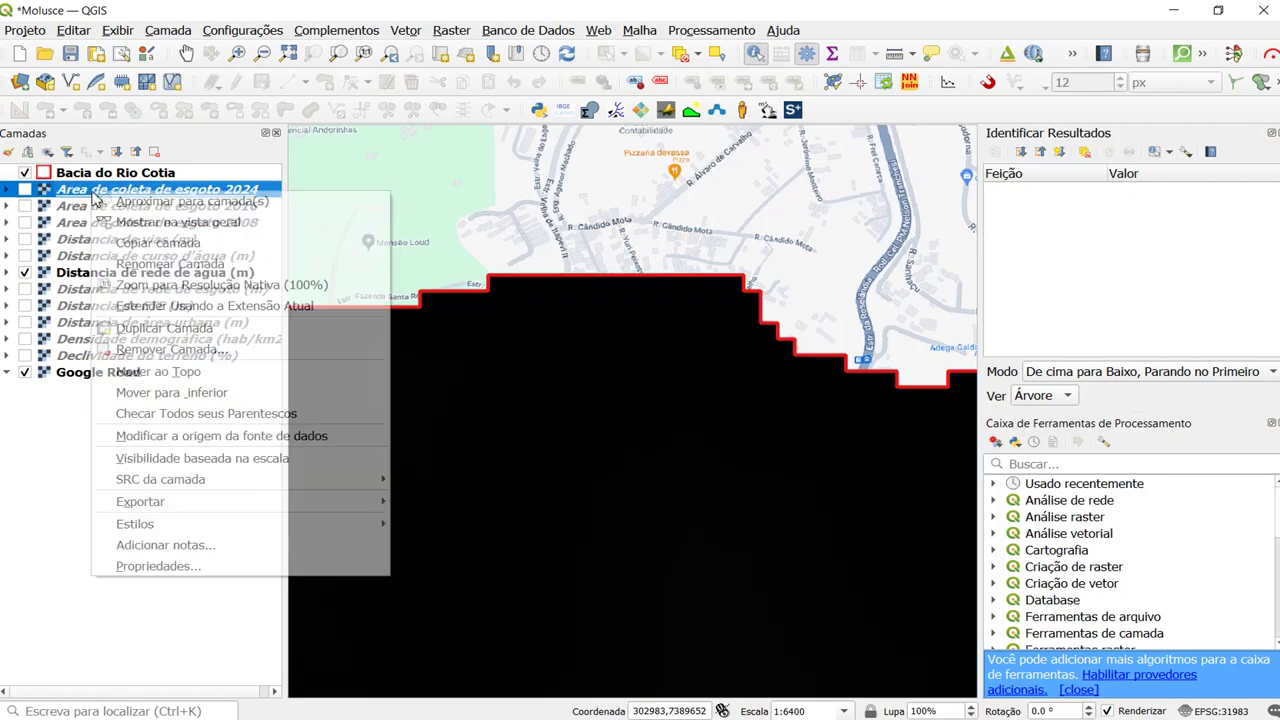
{"action": "left_click", "coordinate": [195, 567]}
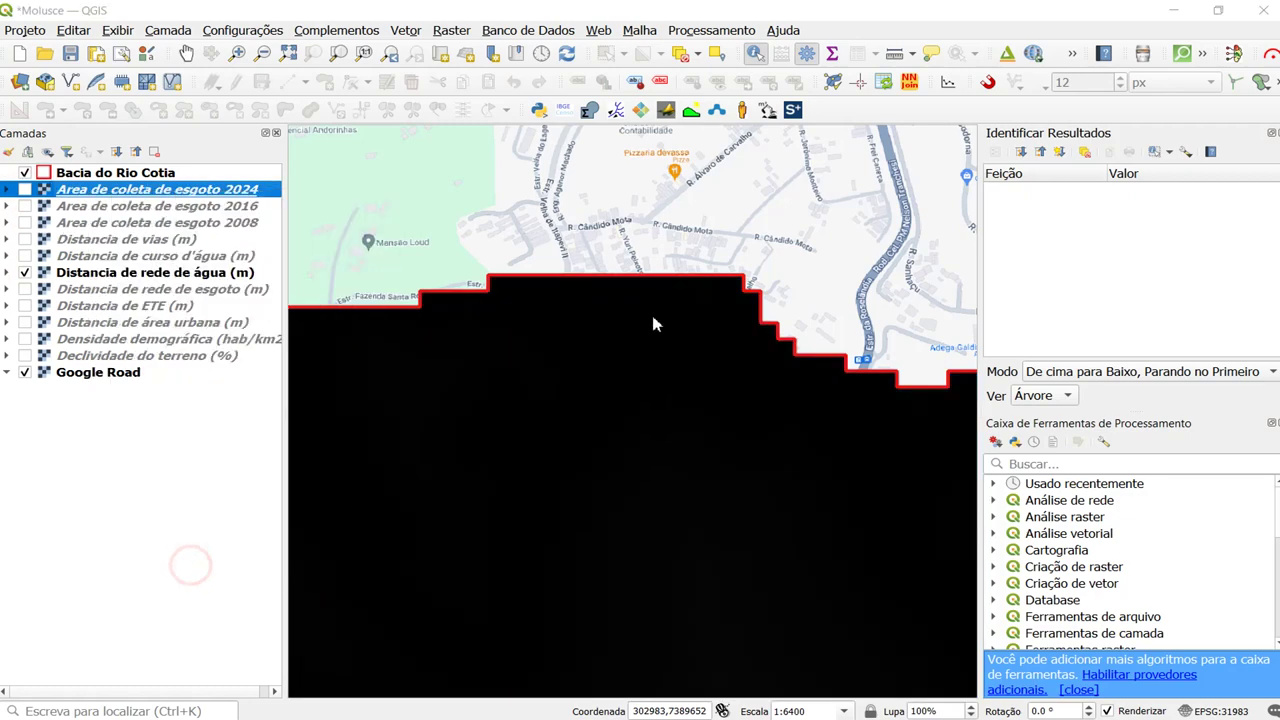
{"action": "left_click", "coordinate": [145, 170]}
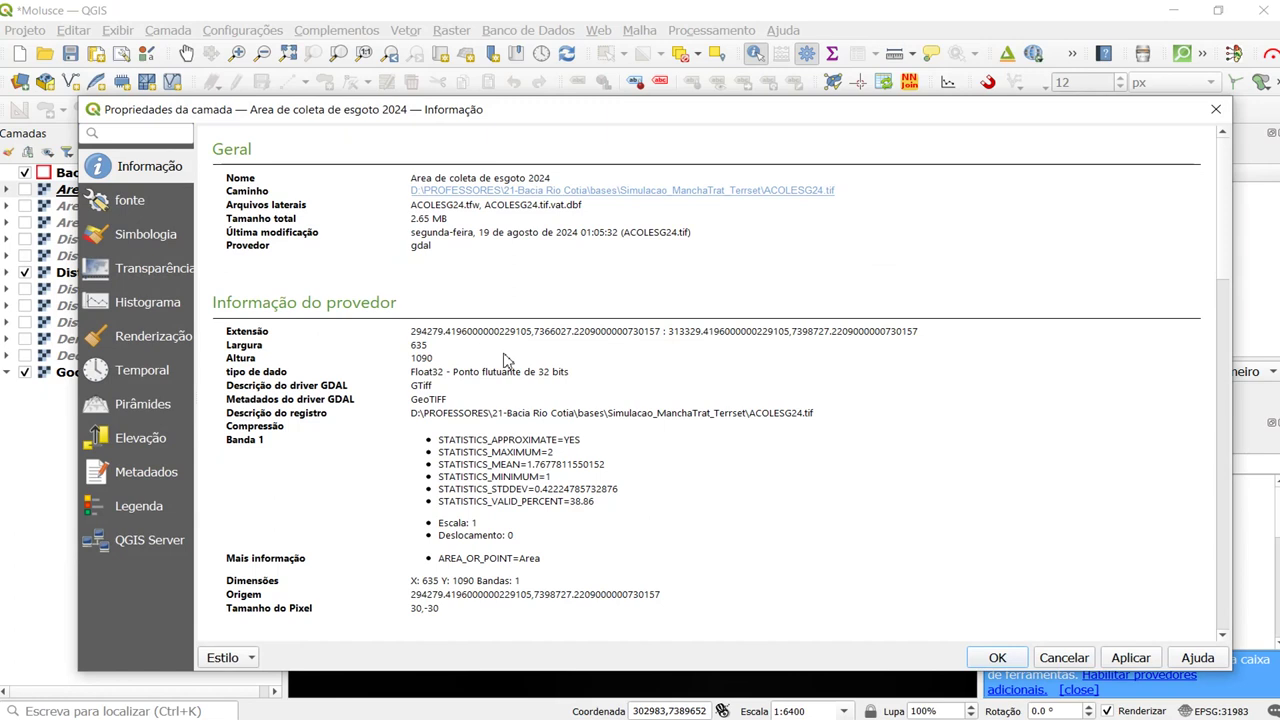
{"action": "scroll", "coordinate": [447, 356], "scroll_direction": "down", "scroll_amount": 1}
{"action": "scroll", "coordinate": [333, 329], "scroll_direction": "down", "scroll_amount": 5}
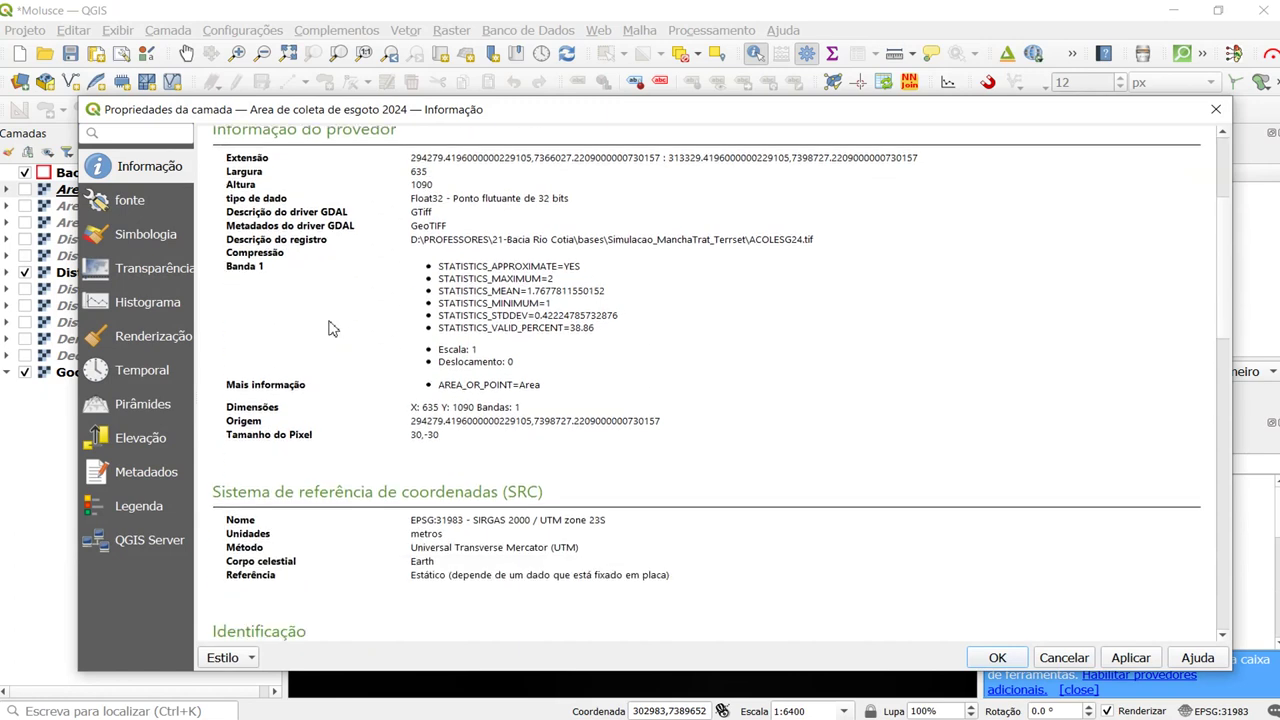
Review the provider information and coordinate system of Area de coleta de esgoto 2024 once more, and close its layer properties.
{"action": "scroll", "coordinate": [333, 329], "scroll_direction": "up", "scroll_amount": 1}
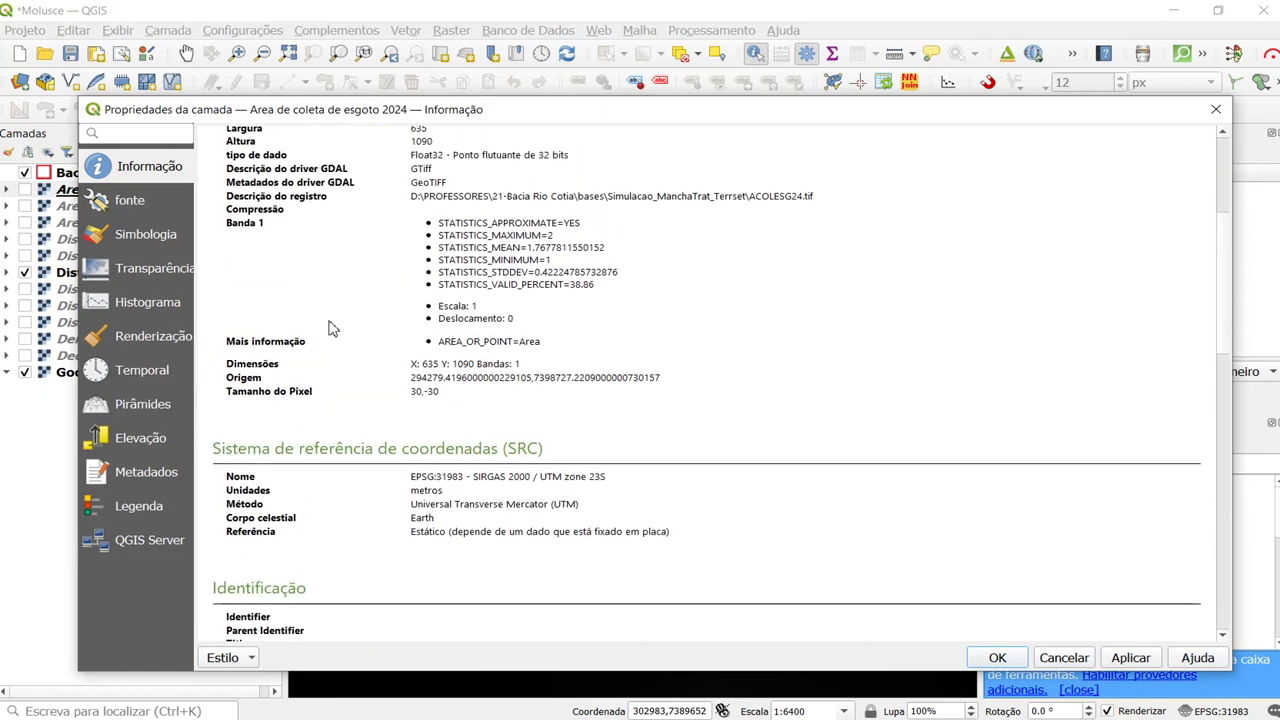
{"action": "scroll", "coordinate": [337, 322], "scroll_direction": "up", "scroll_amount": 1}
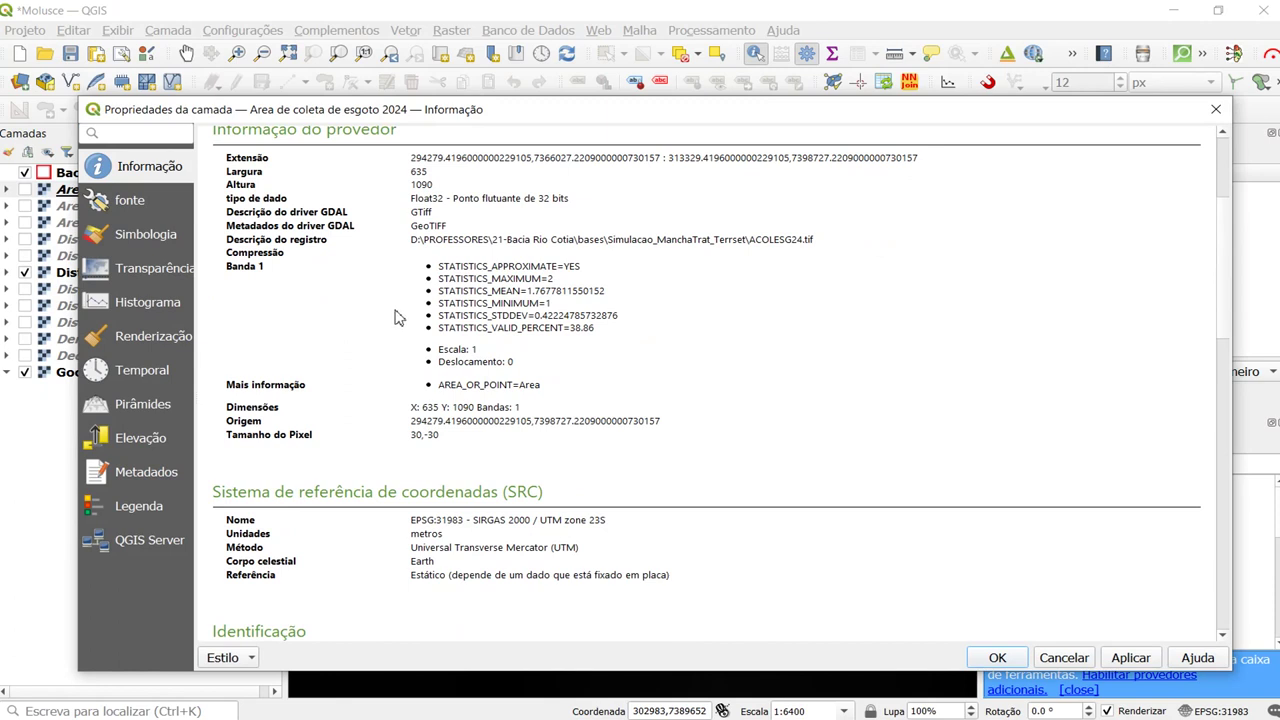
{"action": "scroll", "coordinate": [395, 317], "scroll_direction": "up", "scroll_amount": 2}
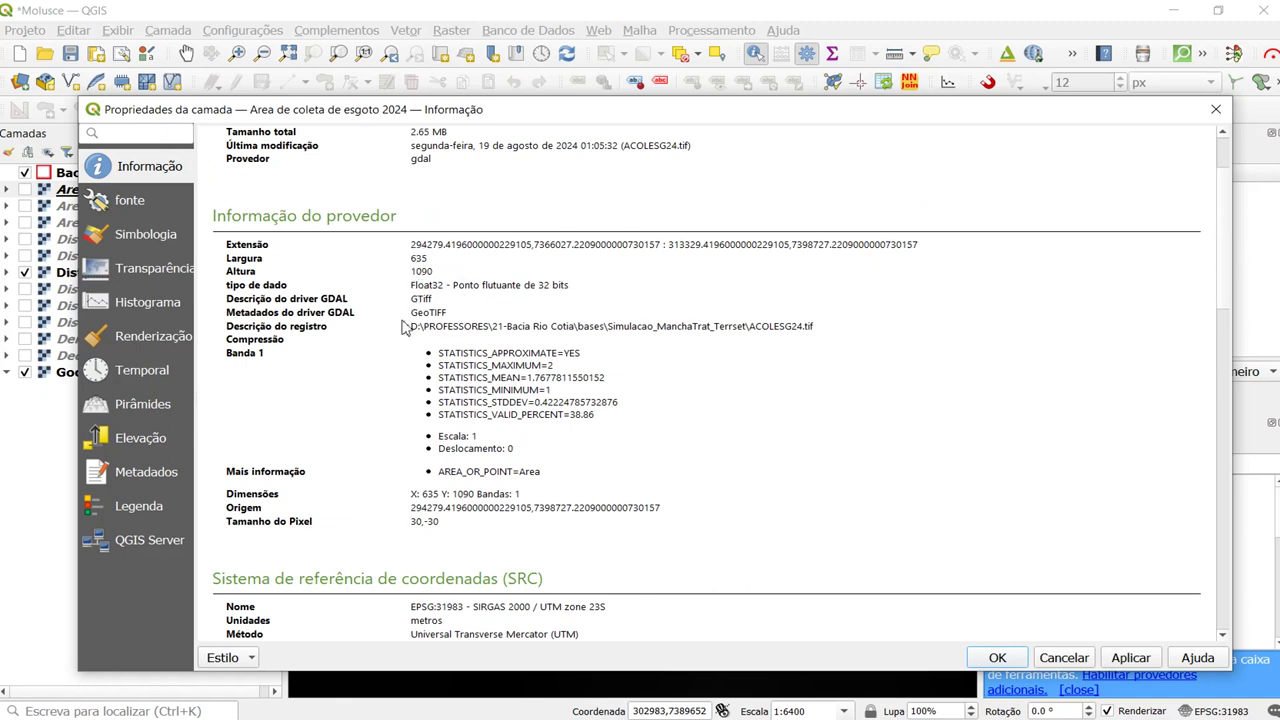
{"action": "left_click", "coordinate": [1215, 109]}
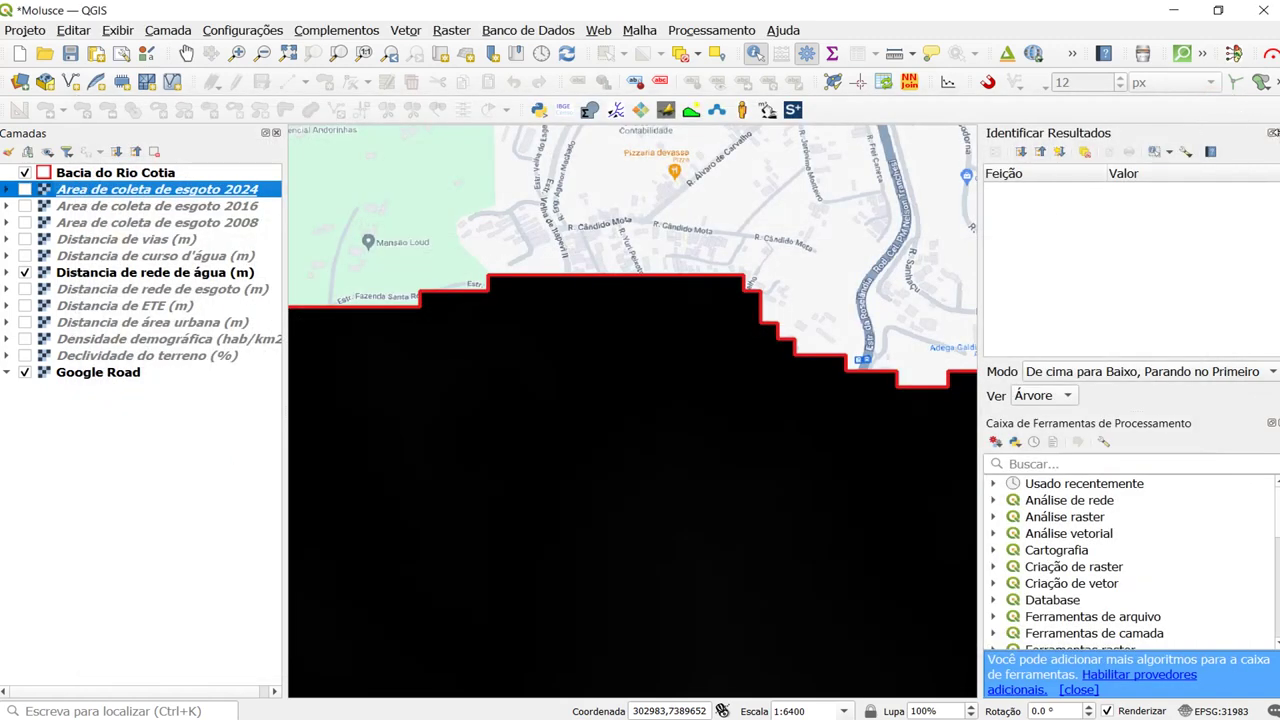
Close the identify results and review the extent, dimensions and pixel size of Distancia de rede de água (m) in its layer properties.
{"action": "left_click", "coordinate": [1271, 133]}
{"action": "scroll", "coordinate": [530, 298], "scroll_direction": "down", "scroll_amount": 3}
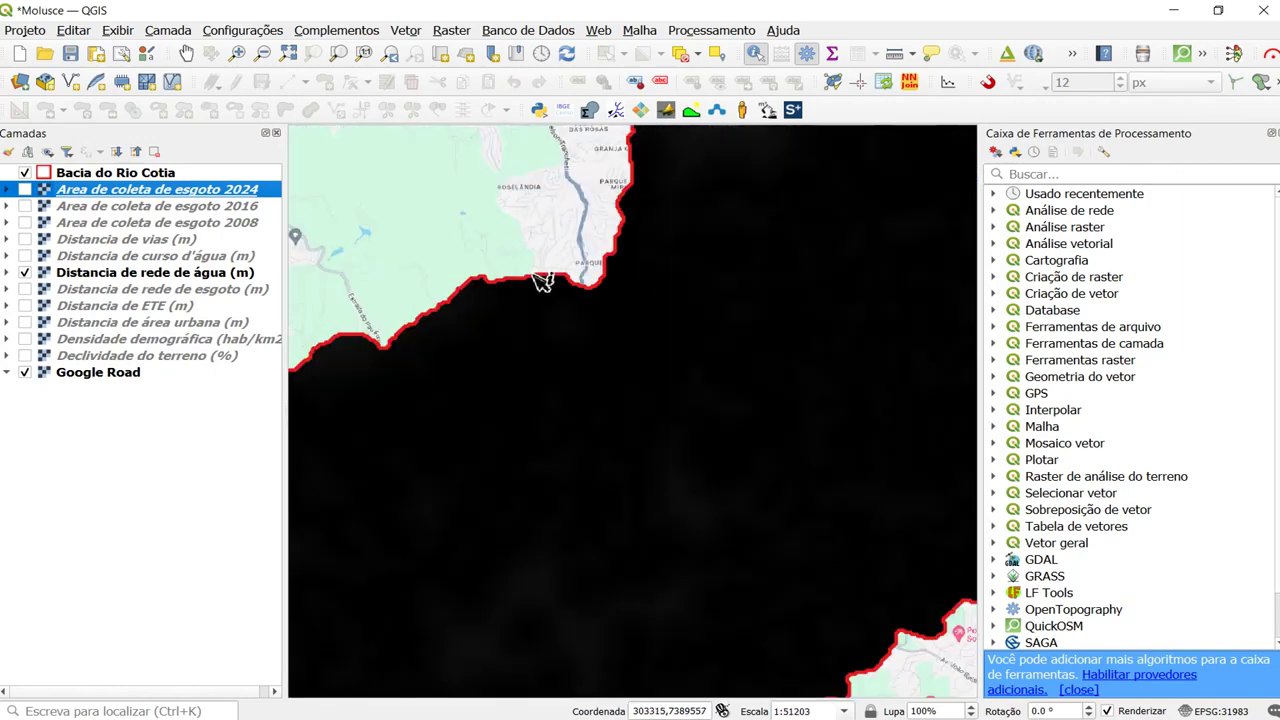
{"action": "right_click", "coordinate": [108, 275]}
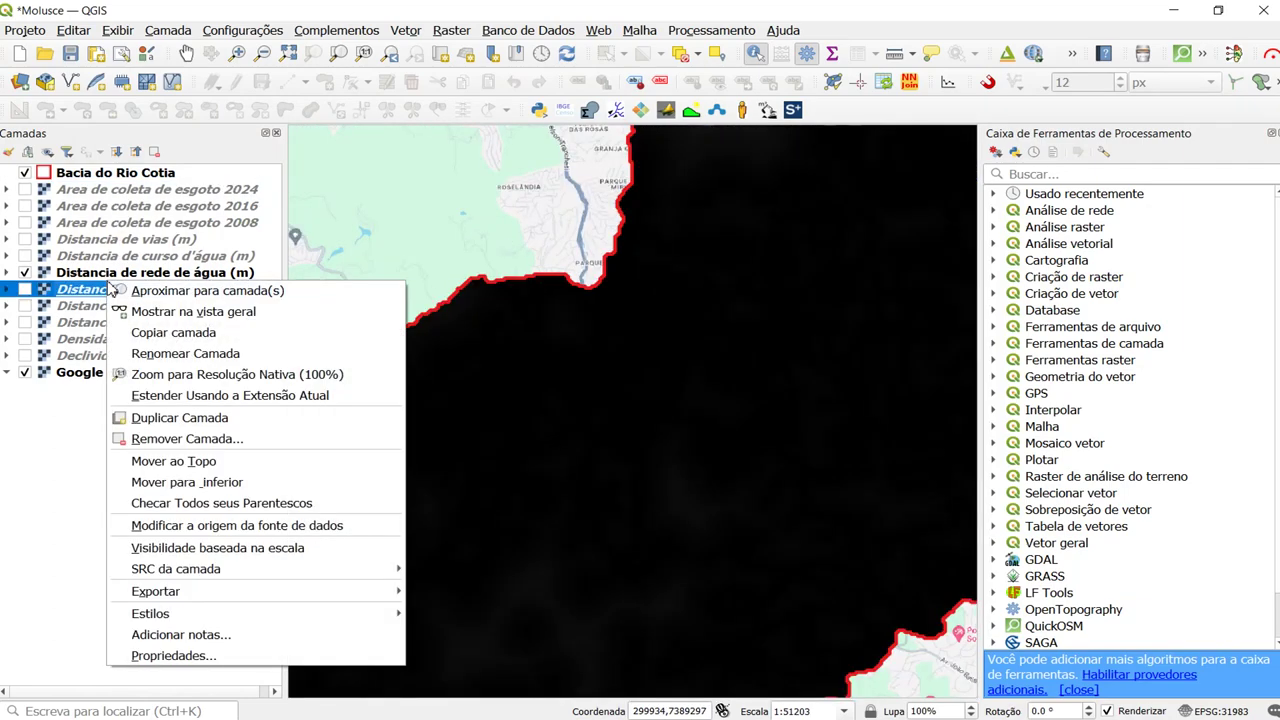
{"action": "left_click", "coordinate": [169, 628]}
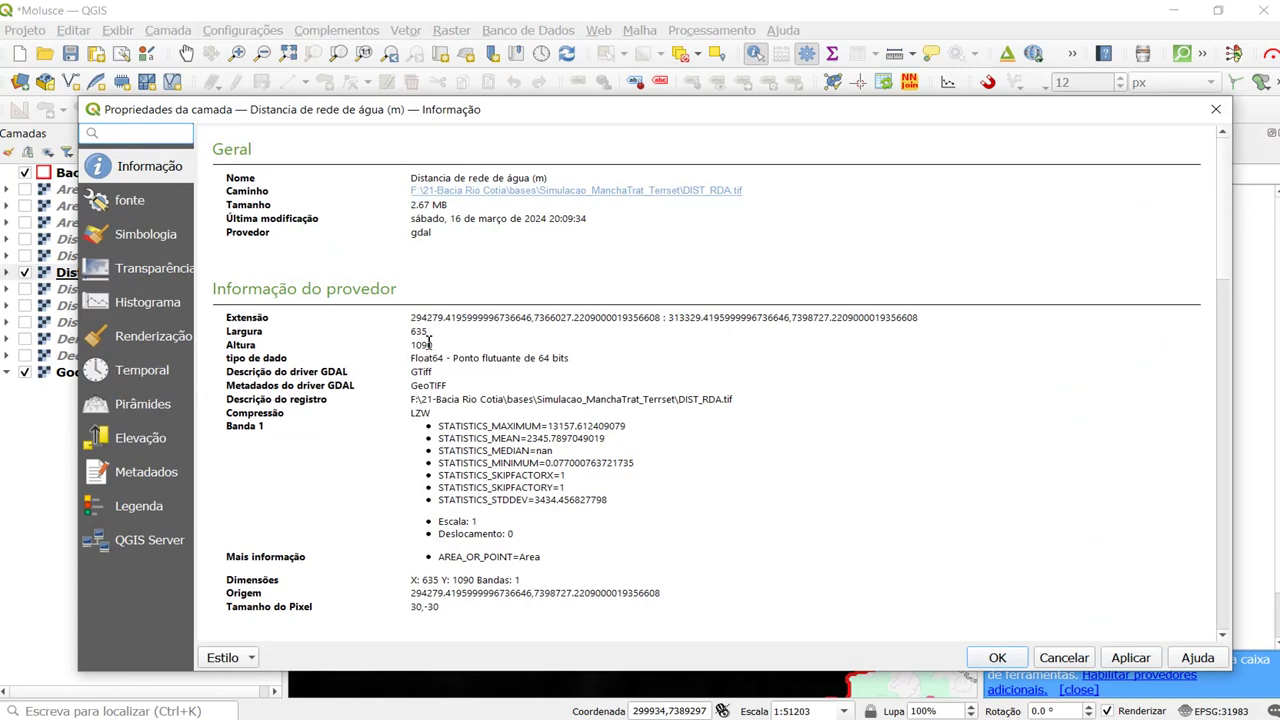
{"action": "left_click", "coordinate": [1216, 109]}
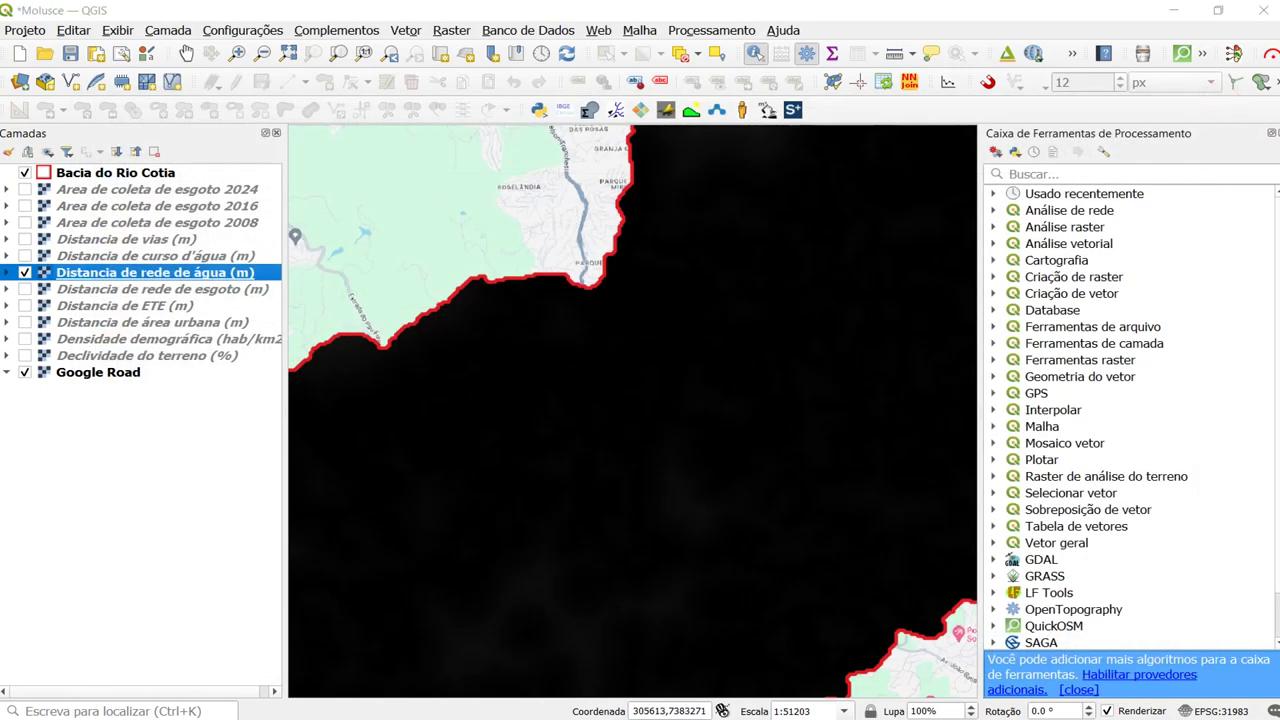
Return to MOLUSCE and check again that the spatial characteristics of the 2008, 2016 and spatial variable rasters match.
{"action": "mouse_move", "coordinate": [752, 712]}
{"action": "left_click", "coordinate": [760, 670]}
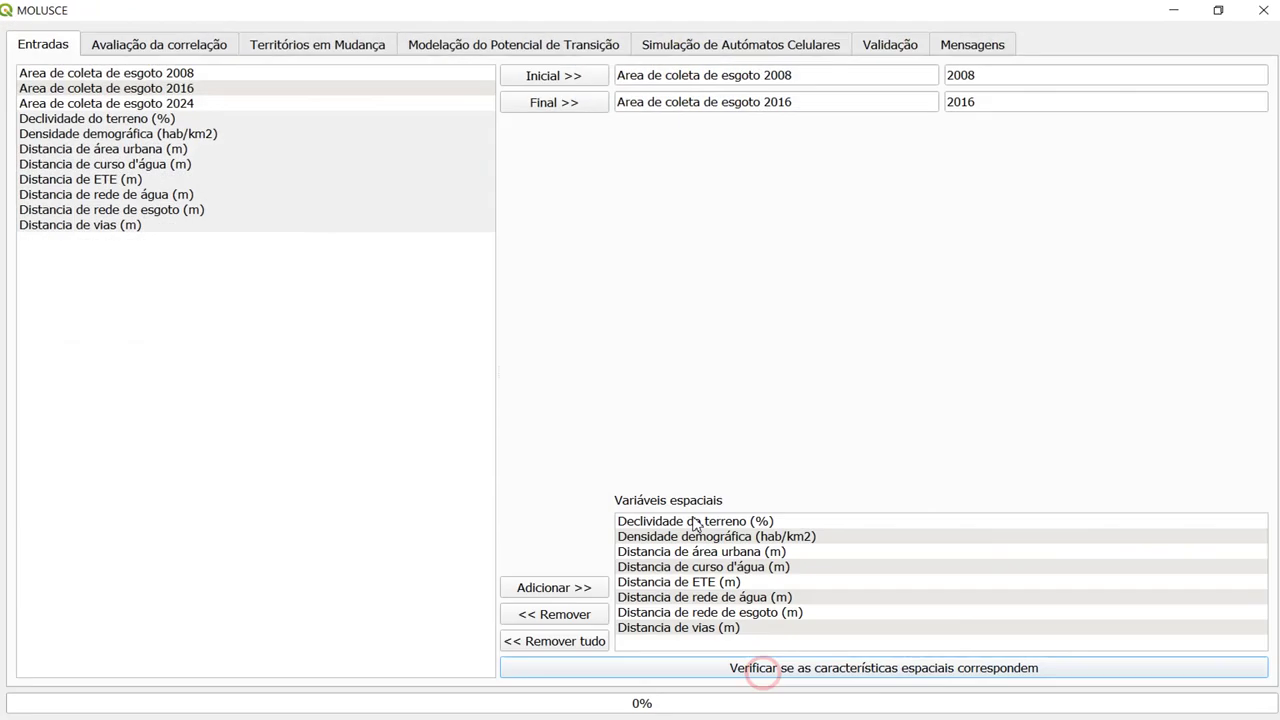
{"action": "left_click", "coordinate": [660, 667]}
{"action": "left_click", "coordinate": [768, 389]}
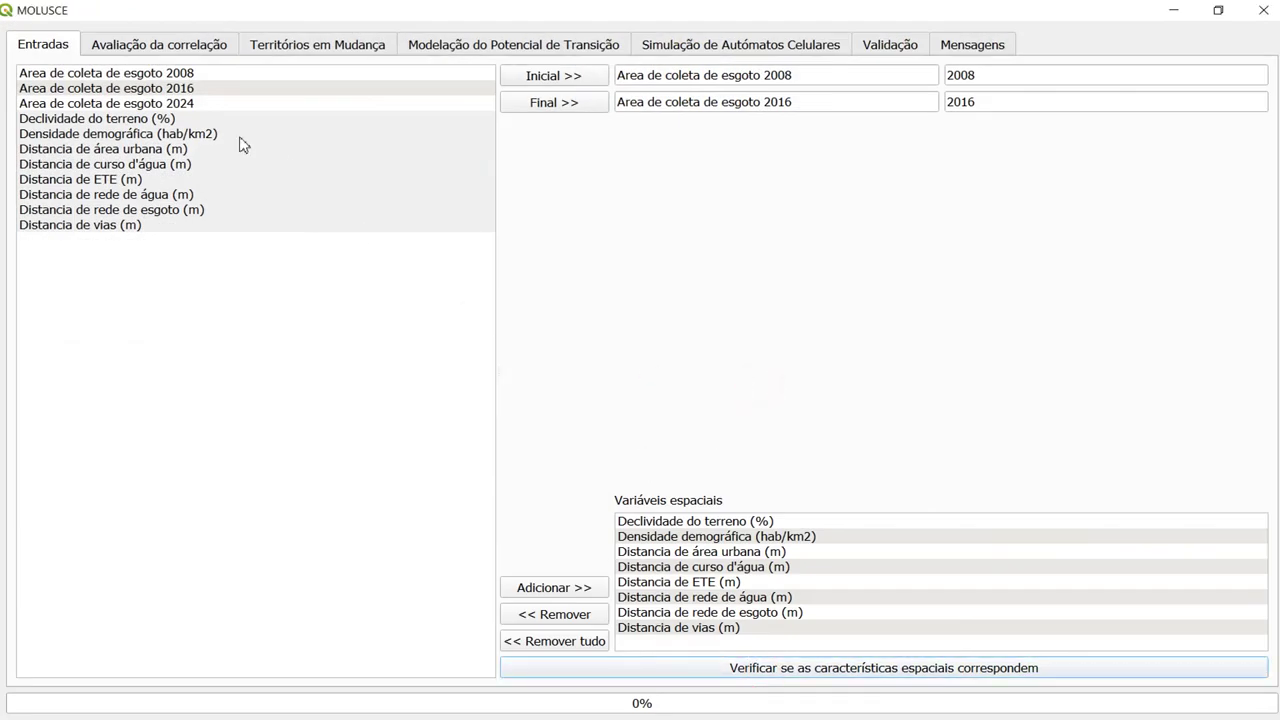
Calculate the correlation between all spatial variable rasters with the Correlação de Pearson method.
{"action": "left_click", "coordinate": [158, 46]}
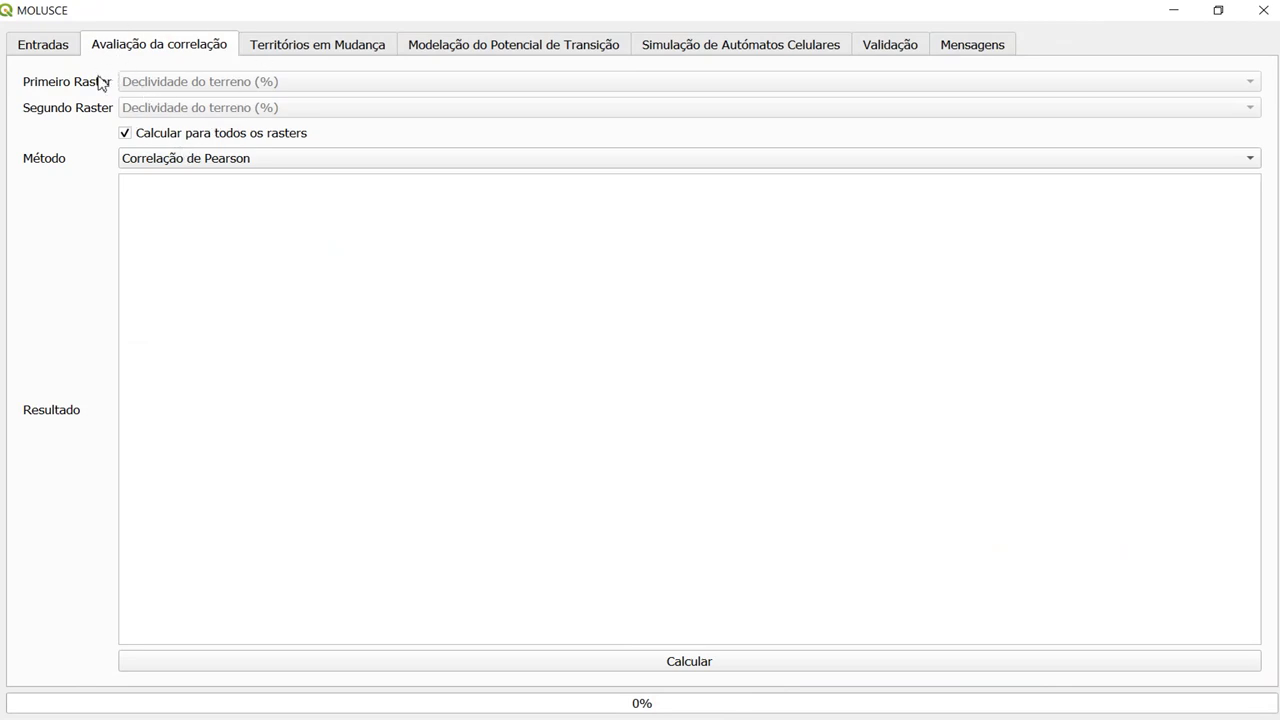
{"action": "left_click", "coordinate": [197, 159]}
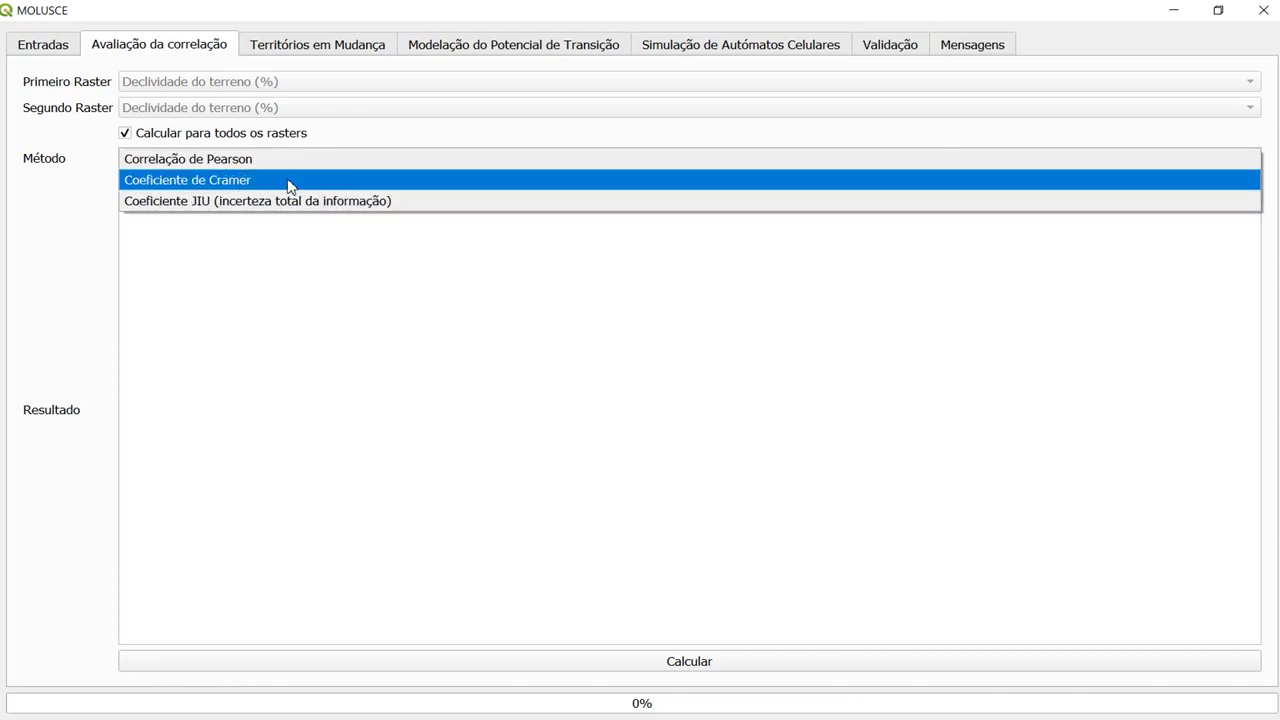
{"action": "left_click", "coordinate": [270, 17]}
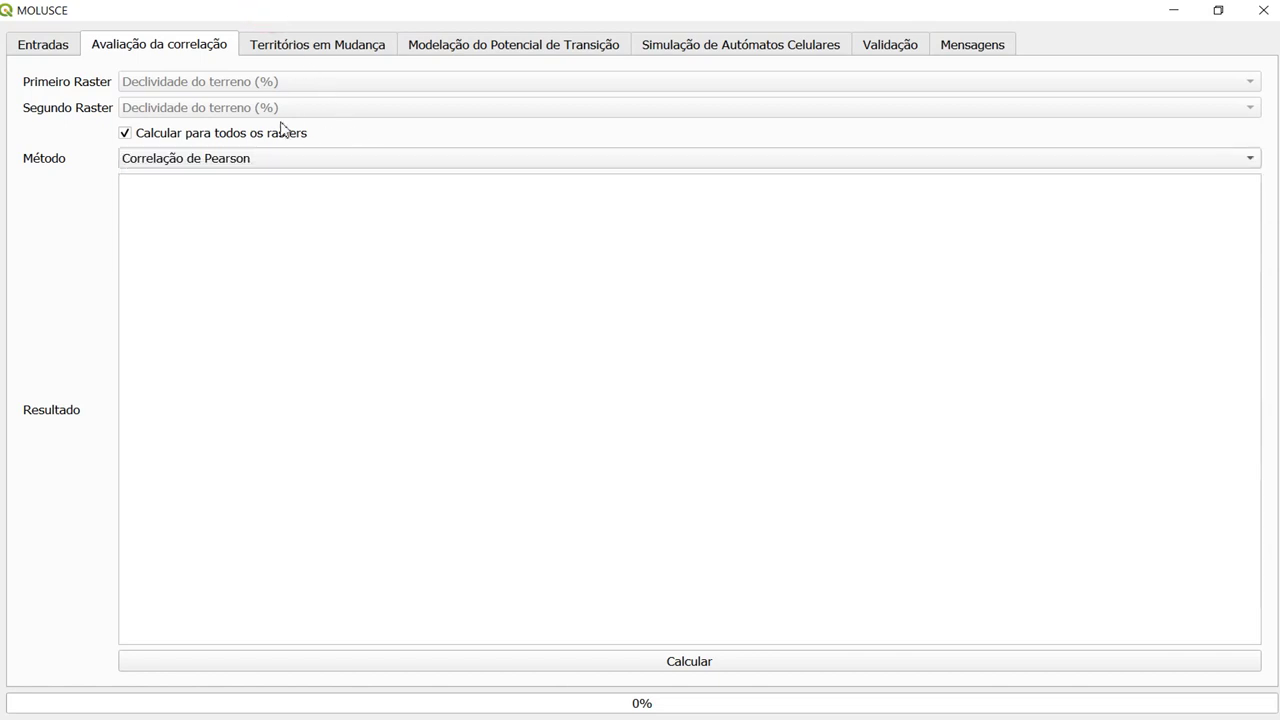
{"action": "left_click", "coordinate": [226, 165]}
{"action": "left_click", "coordinate": [196, 164]}
{"action": "left_click", "coordinate": [688, 661]}
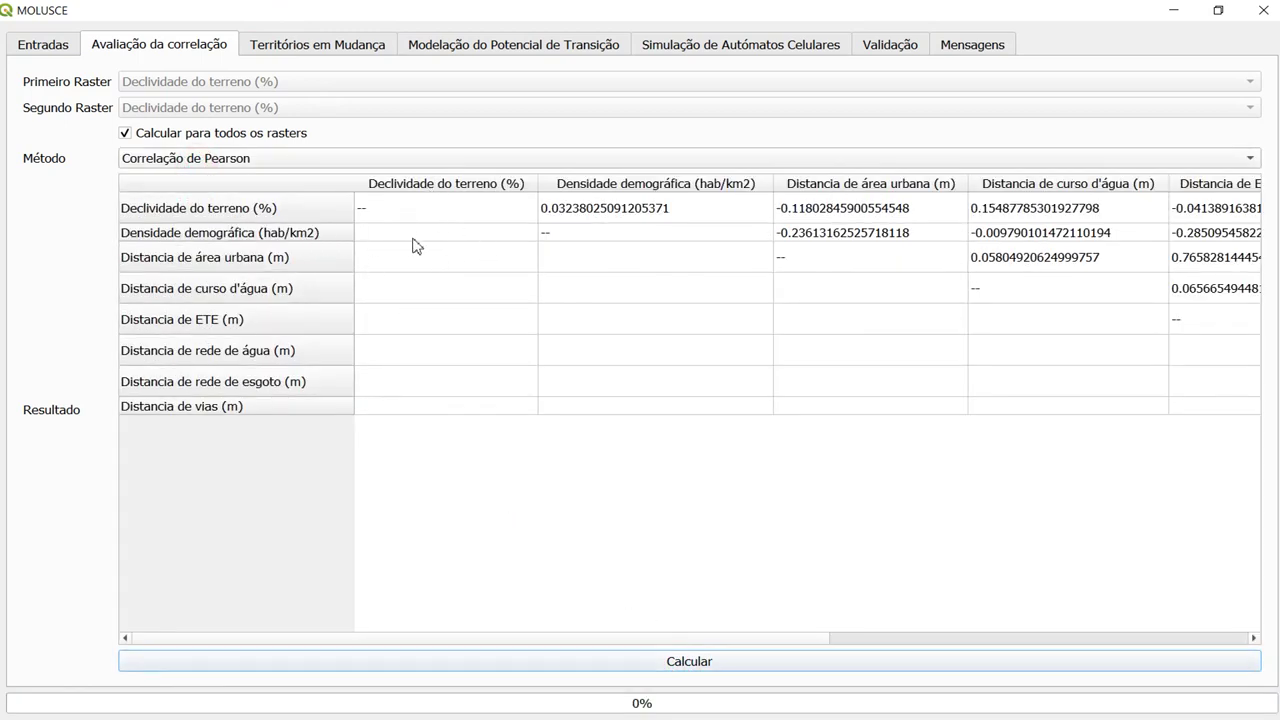
Examine the Pearson correlation matrix across its columns, comparing the distance variables with each other.
{"action": "left_click", "coordinate": [397, 639]}
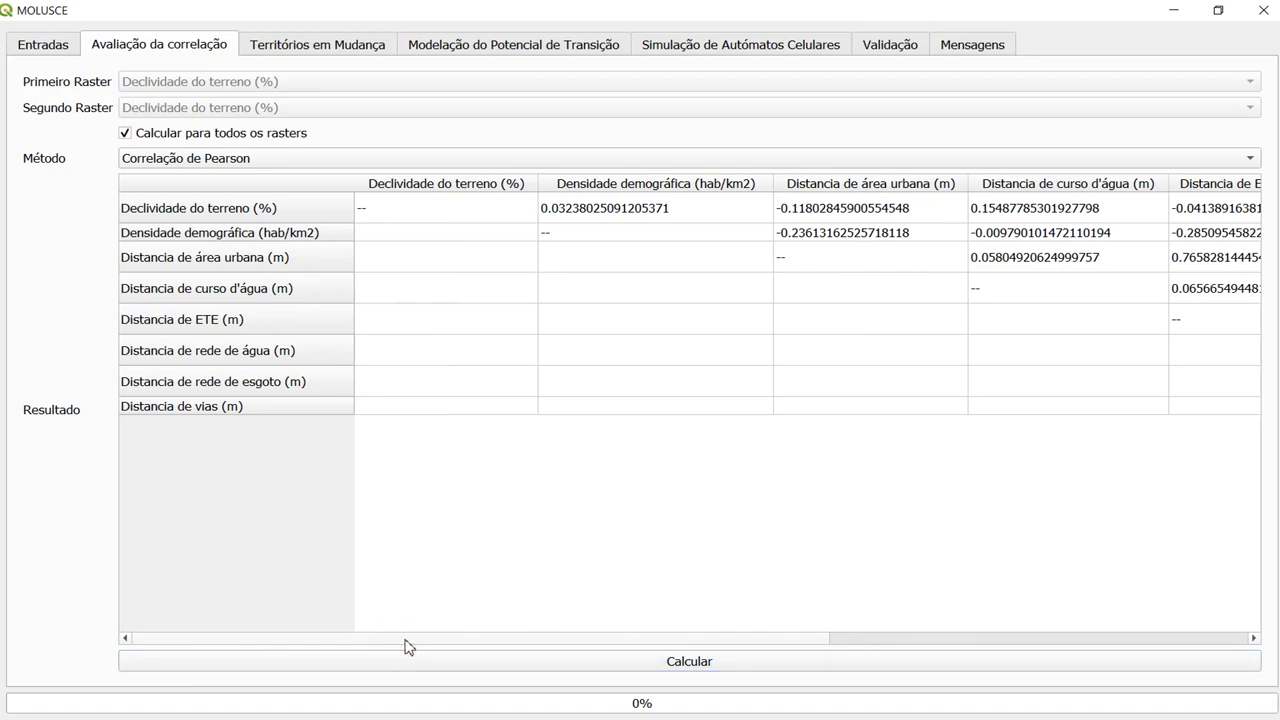
{"action": "left_click", "coordinate": [418, 638]}
{"action": "left_click", "coordinate": [466, 640]}
{"action": "left_click", "coordinate": [552, 638]}
{"action": "left_click", "coordinate": [539, 637]}
{"action": "left_click", "coordinate": [703, 648]}
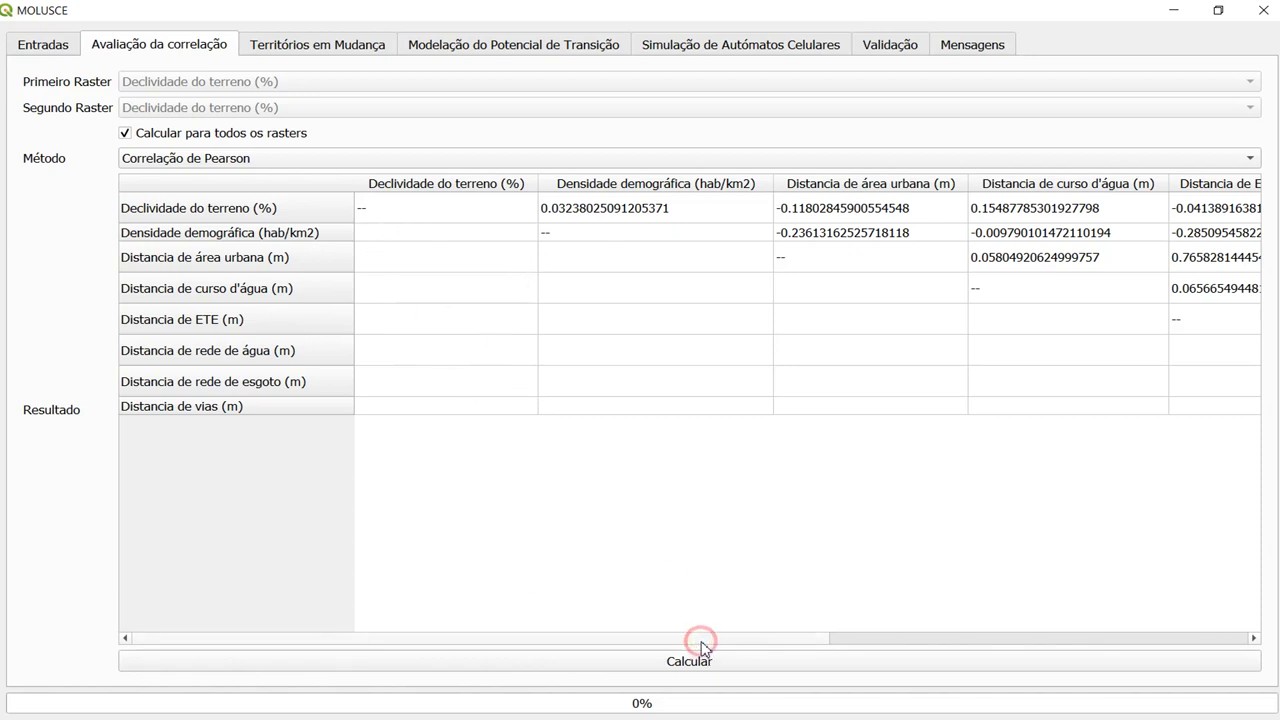
{"action": "left_click_drag", "start_coordinate": [766, 640], "coordinate": [826, 643]}
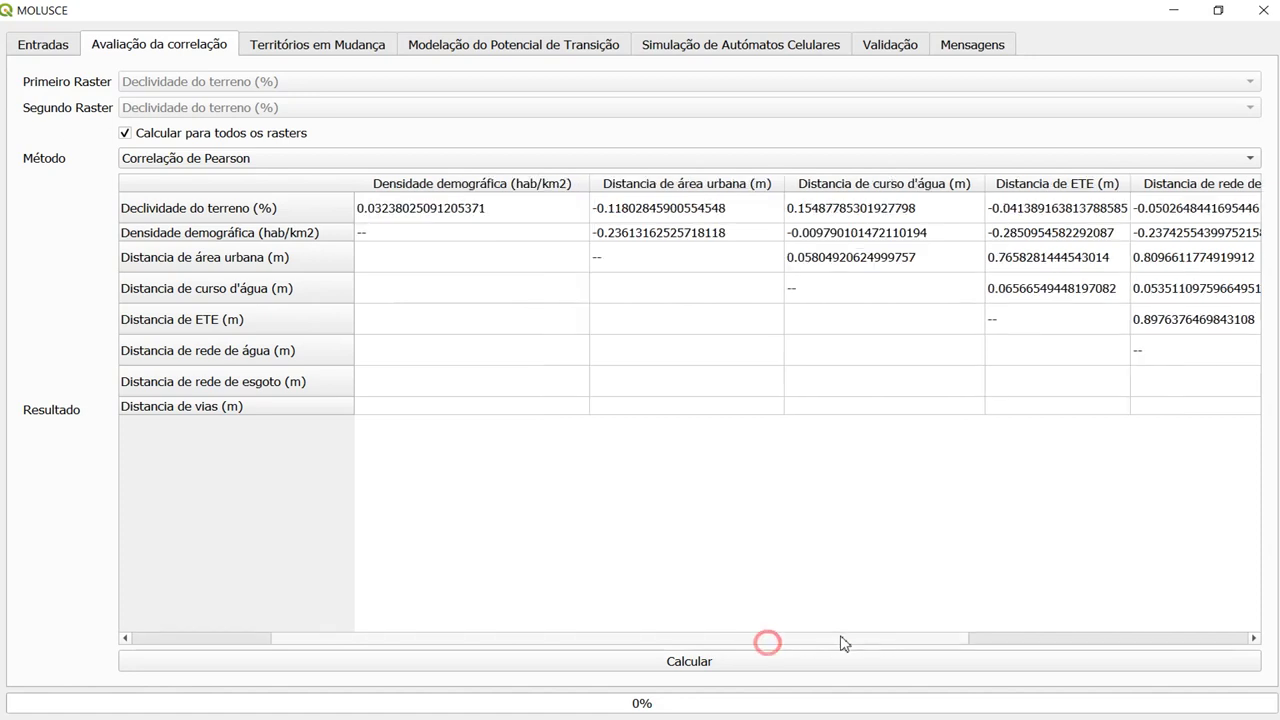
{"action": "left_click", "coordinate": [811, 323]}
{"action": "left_click", "coordinate": [790, 652]}
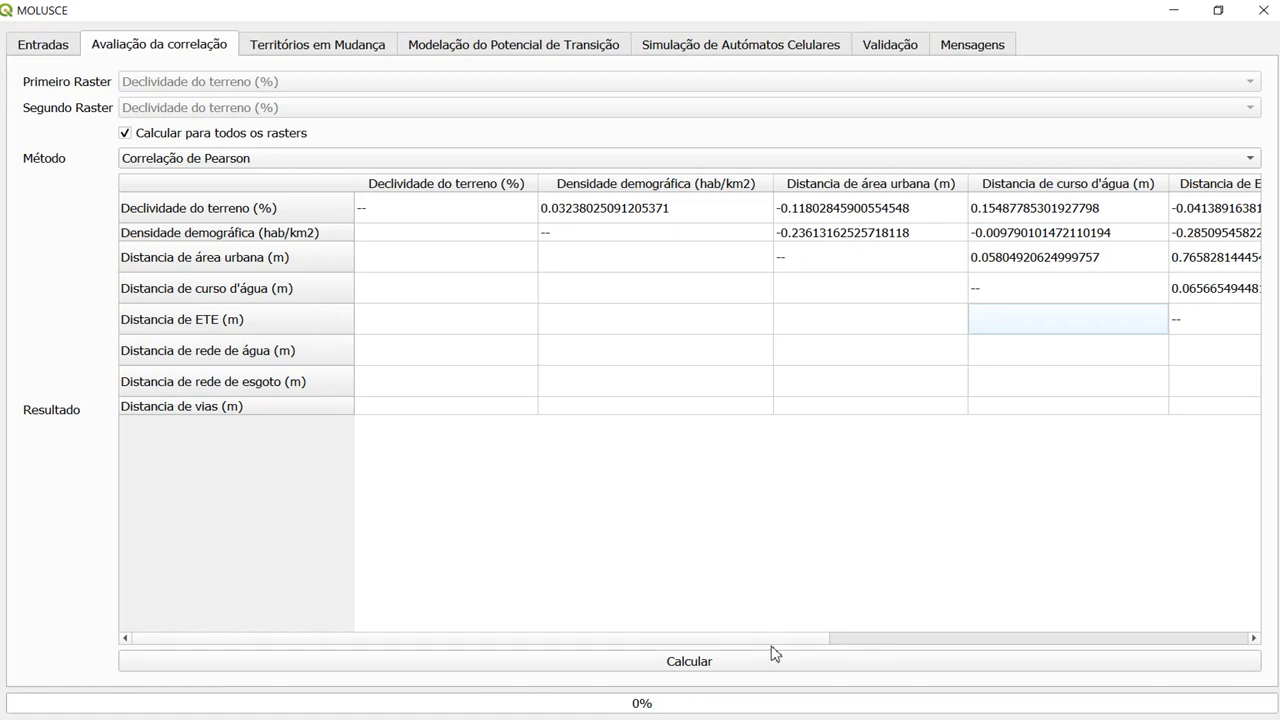
{"action": "left_click_drag", "start_coordinate": [772, 642], "coordinate": [1014, 637]}
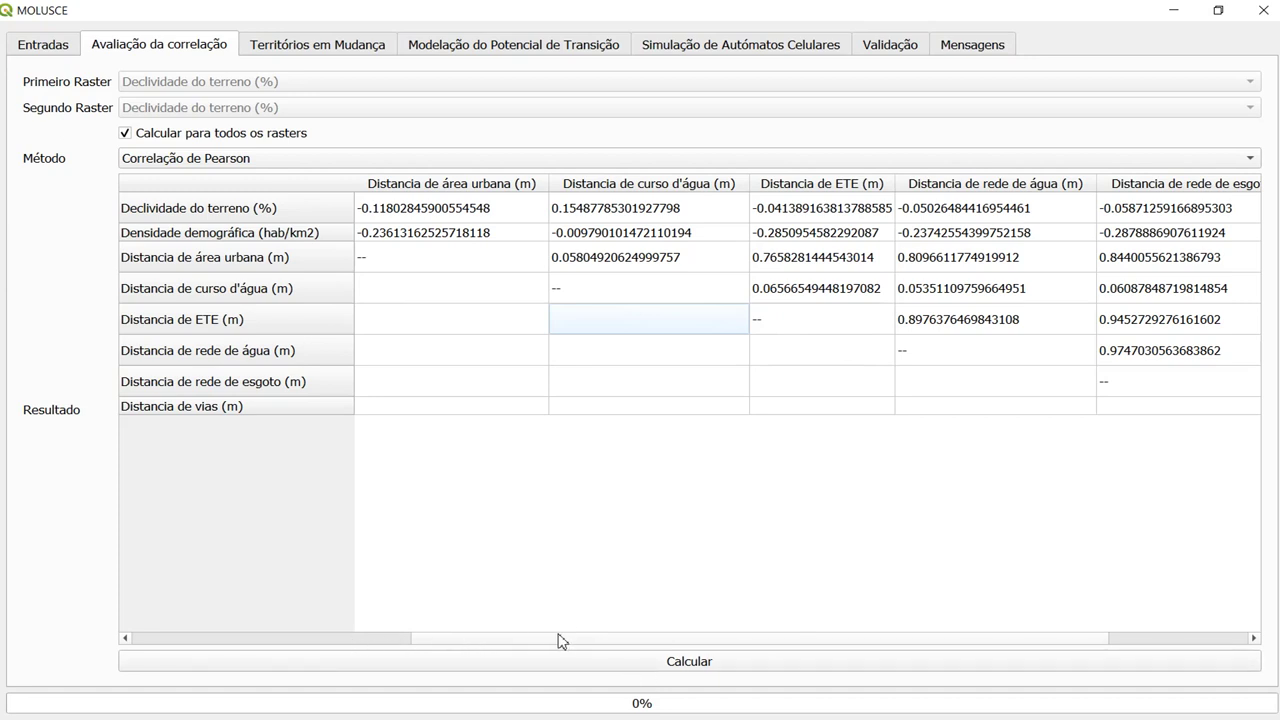
Generate the 2008–2016 class statistics and transition matrix with areas in ha.
{"action": "left_click", "coordinate": [330, 50]}
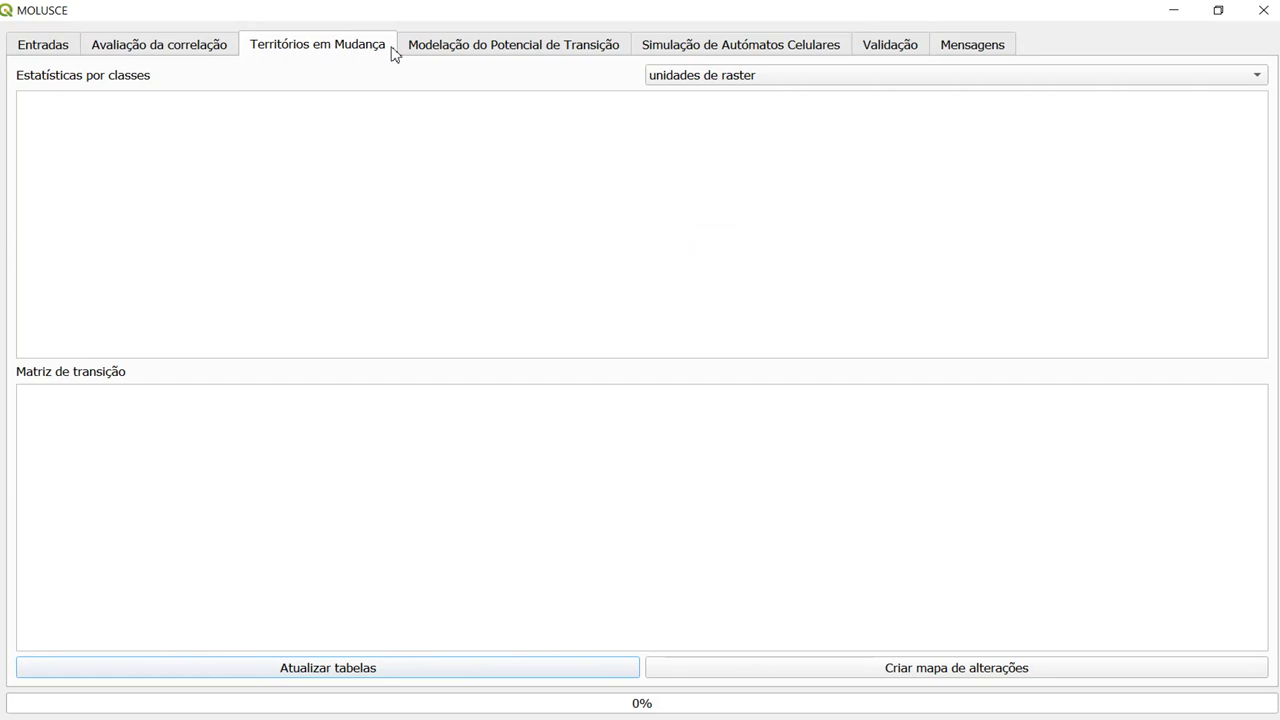
{"action": "left_click", "coordinate": [650, 73]}
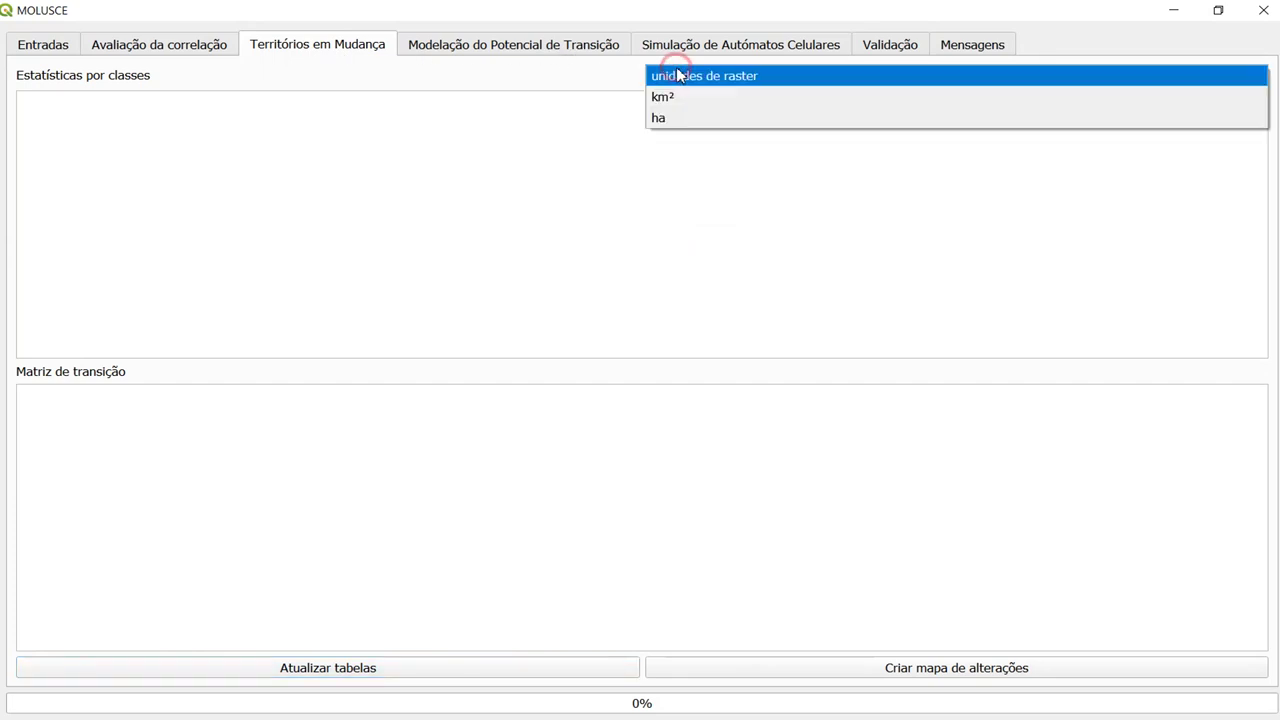
{"action": "left_click", "coordinate": [672, 120]}
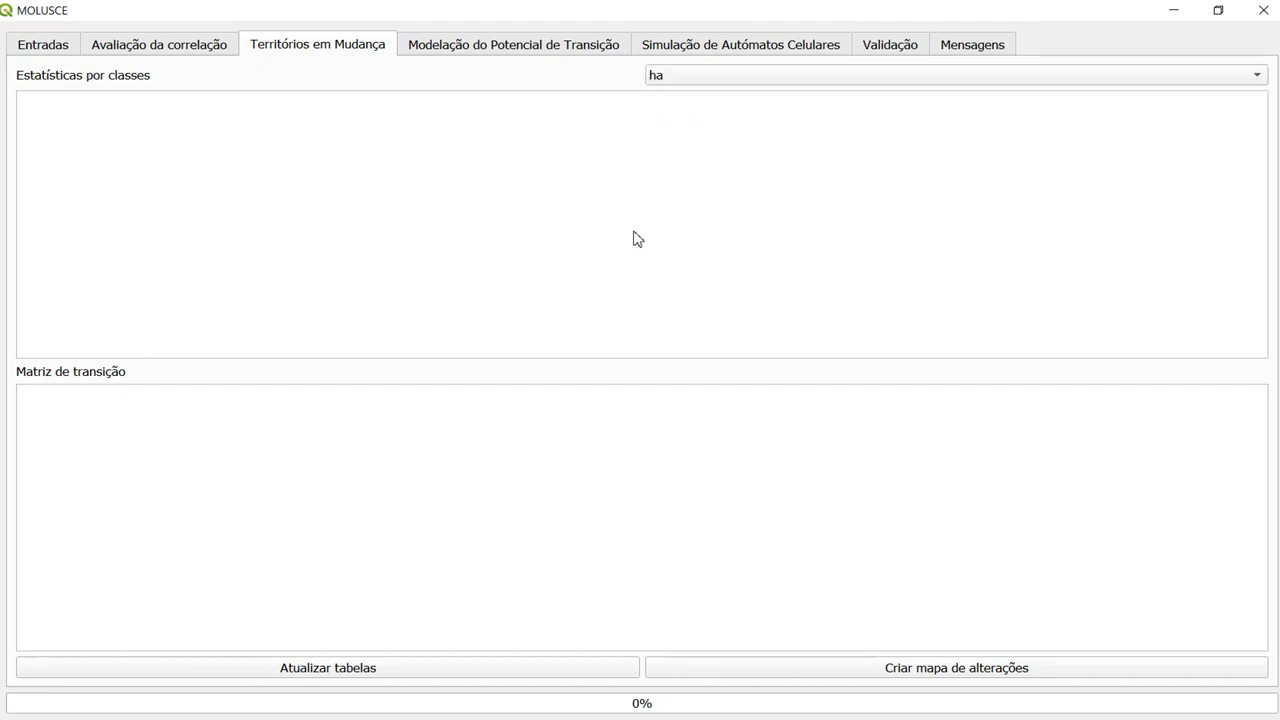
{"action": "left_click", "coordinate": [518, 665]}
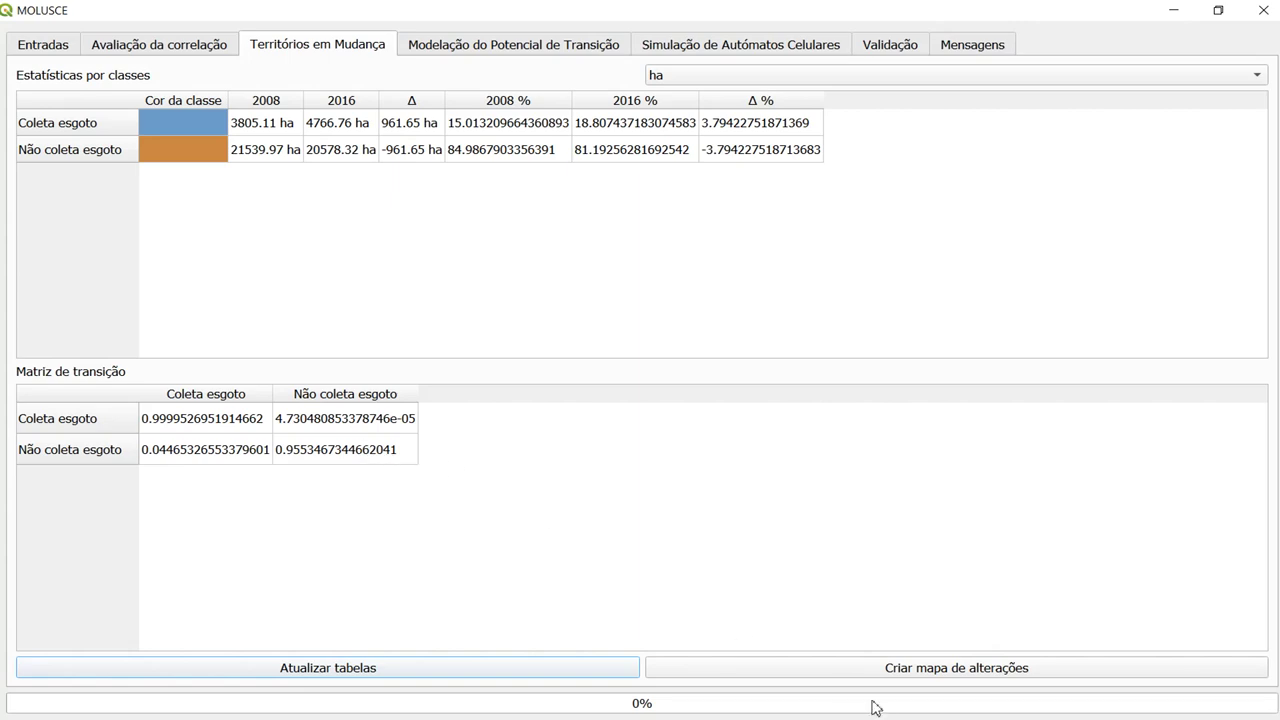
Create the change map and save it as the GeoTIFF "Mapa de transição" in the Downloads folder.
{"action": "left_click", "coordinate": [846, 672]}
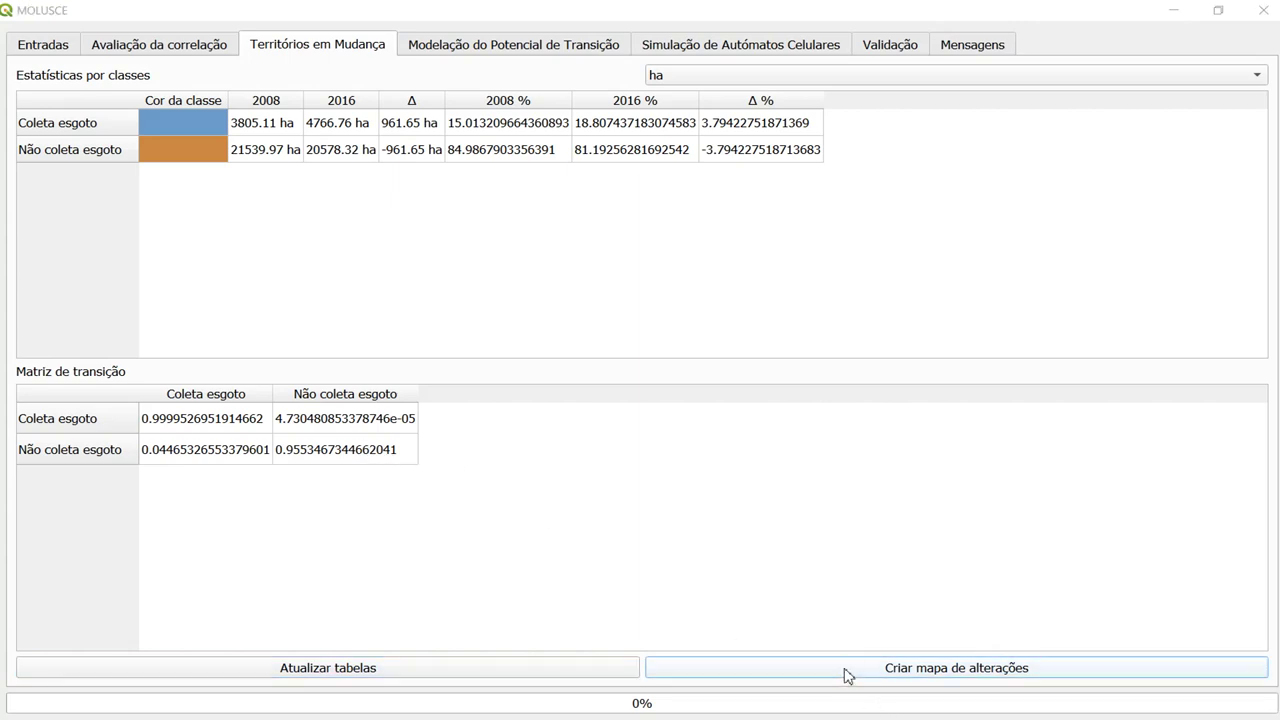
{"action": "type", "text": "Mapa de transição"}
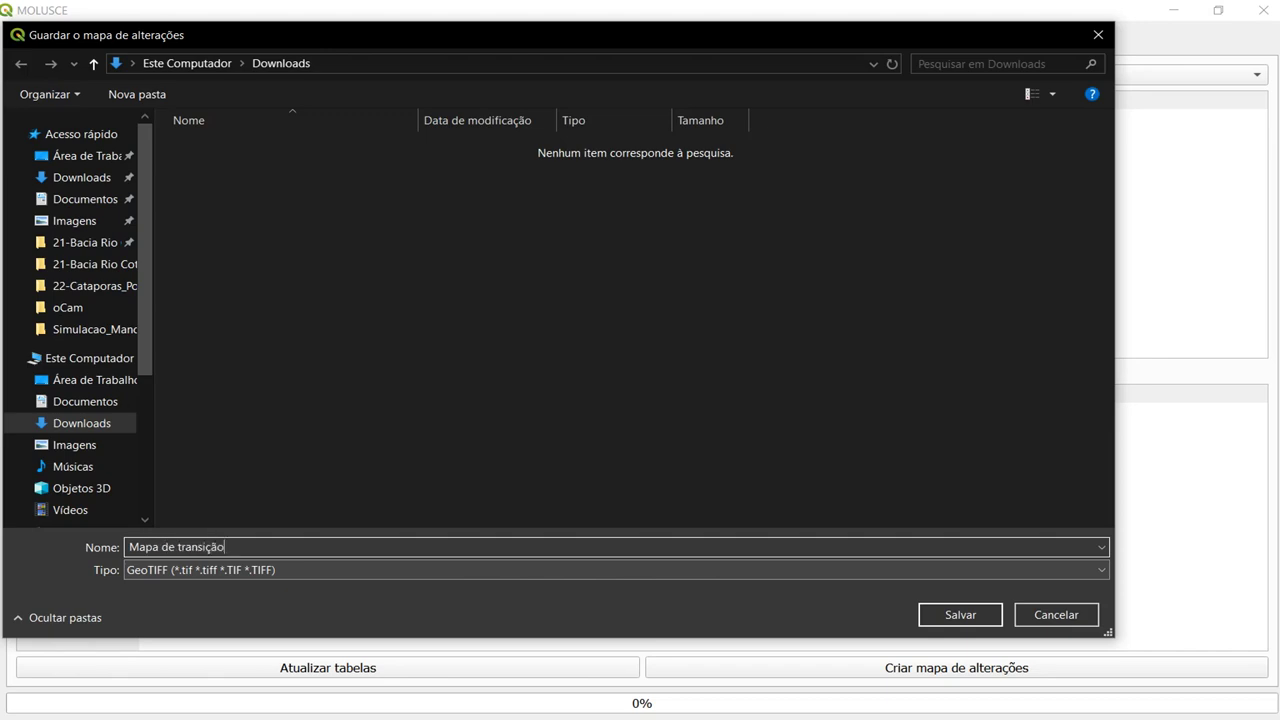
{"action": "key", "text": "Return"}
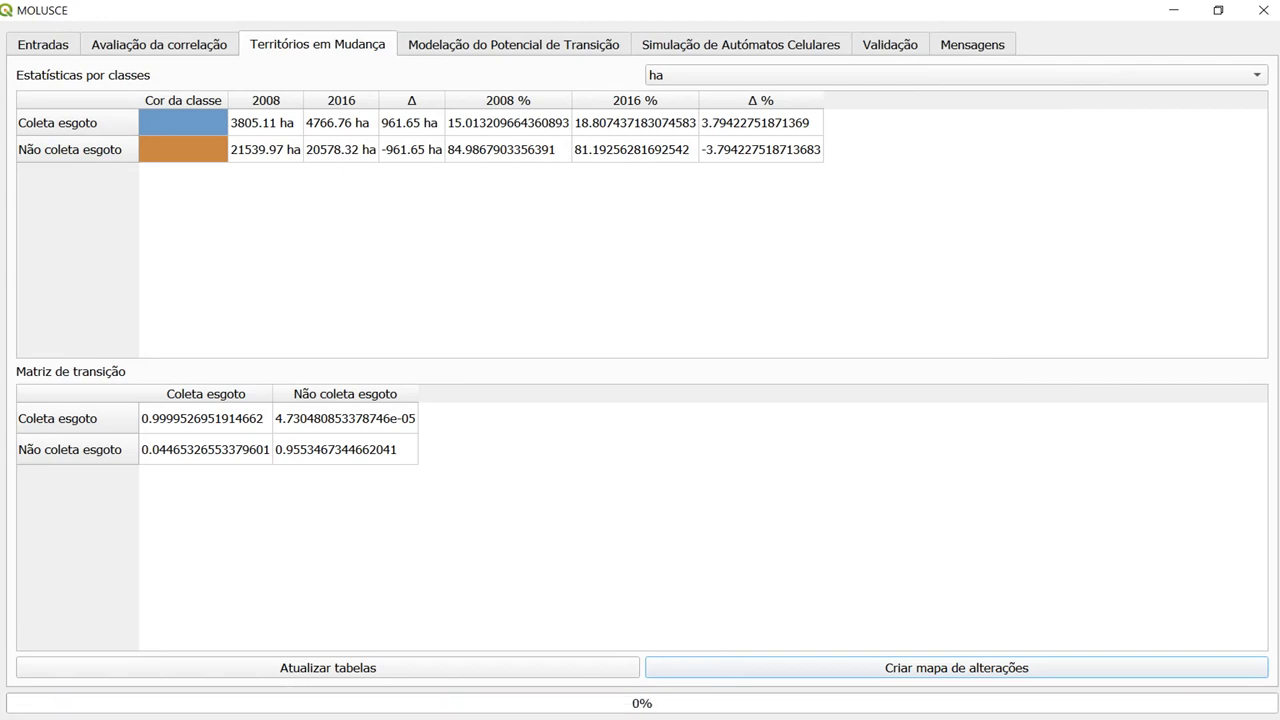
Return to the QGIS map and examine the sewage collection transition classes of Mapa de transição across the basin.
{"action": "left_click", "coordinate": [1174, 12]}
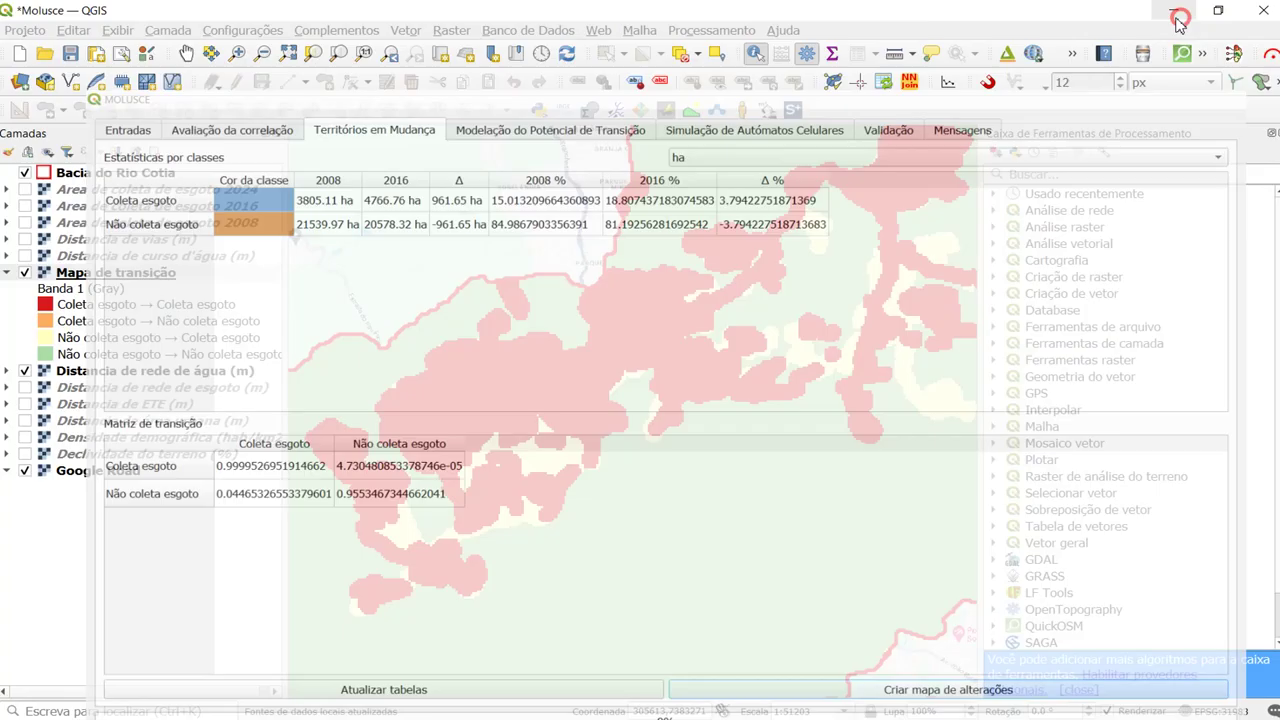
{"action": "scroll", "coordinate": [686, 400], "scroll_direction": "down", "scroll_amount": 2}
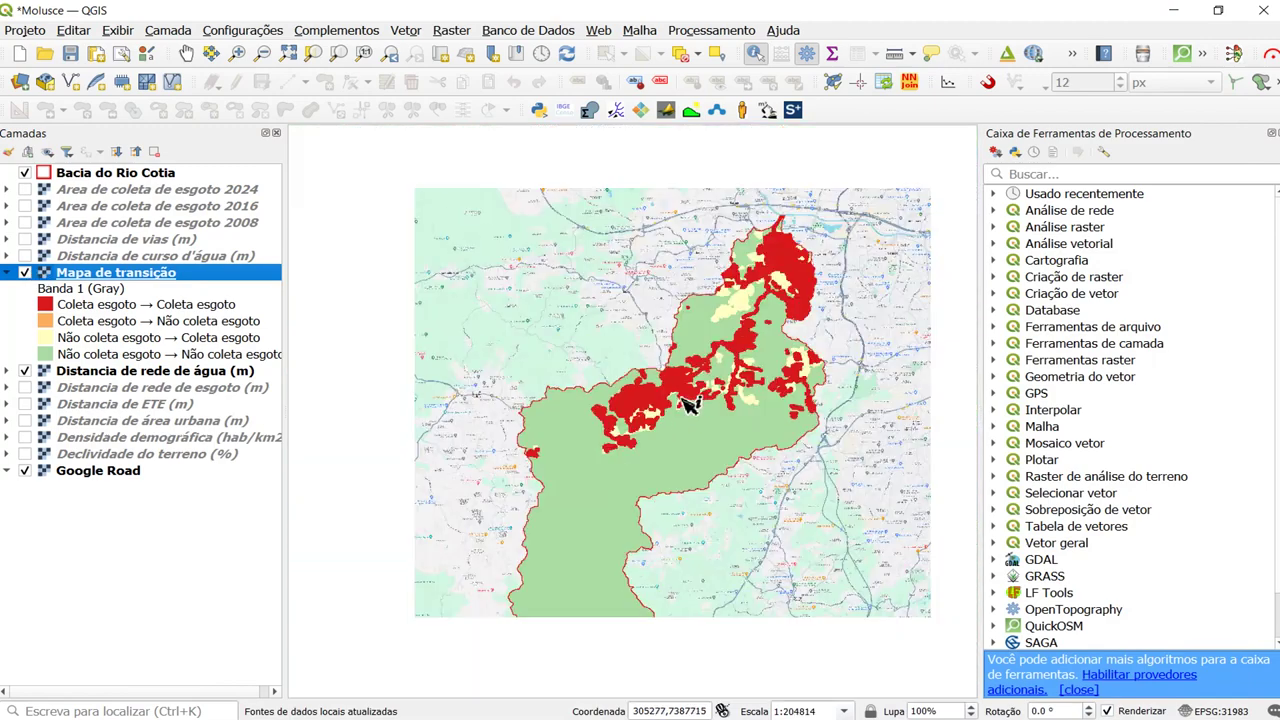
{"action": "left_click_drag", "start_coordinate": [680, 400], "coordinate": [622, 362]}
{"action": "scroll", "coordinate": [645, 350], "scroll_direction": "up", "scroll_amount": 1}
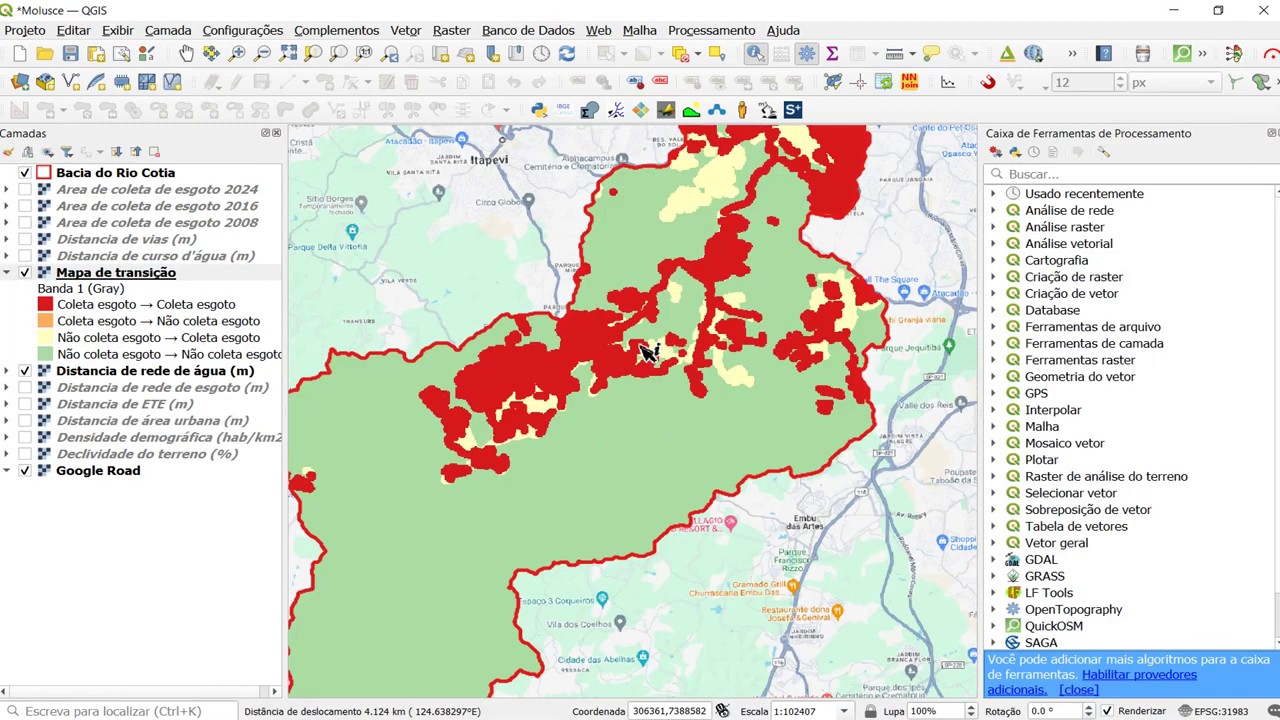
{"action": "left_click", "coordinate": [106, 276]}
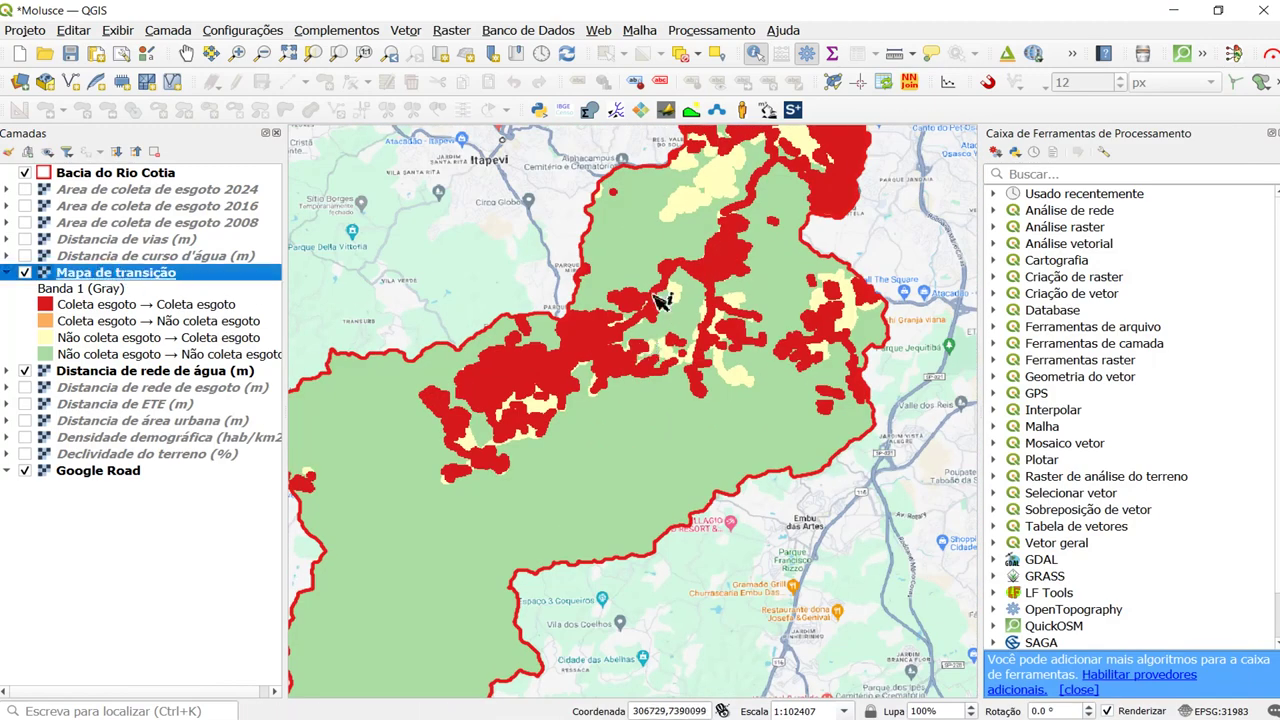
{"action": "left_click_drag", "start_coordinate": [657, 294], "coordinate": [622, 408]}
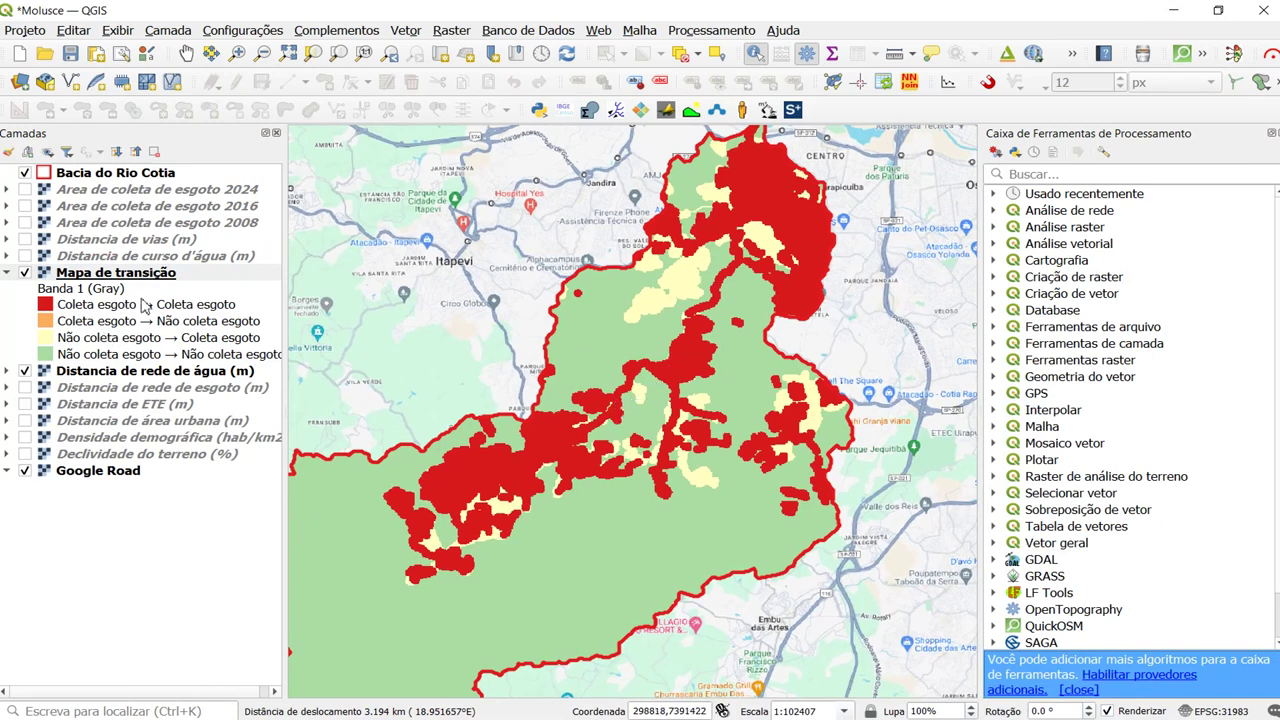
{"action": "scroll", "coordinate": [595, 402], "scroll_direction": "up", "scroll_amount": 1}
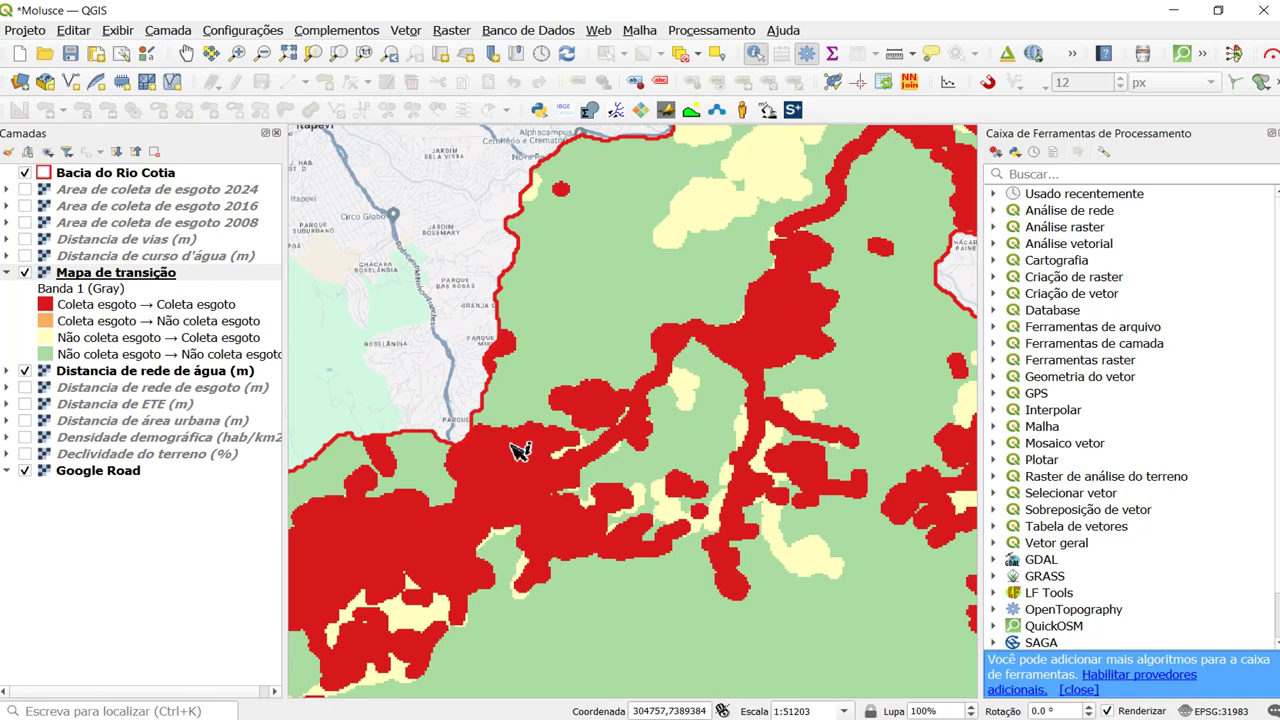
{"action": "left_click_drag", "start_coordinate": [536, 398], "coordinate": [495, 365]}
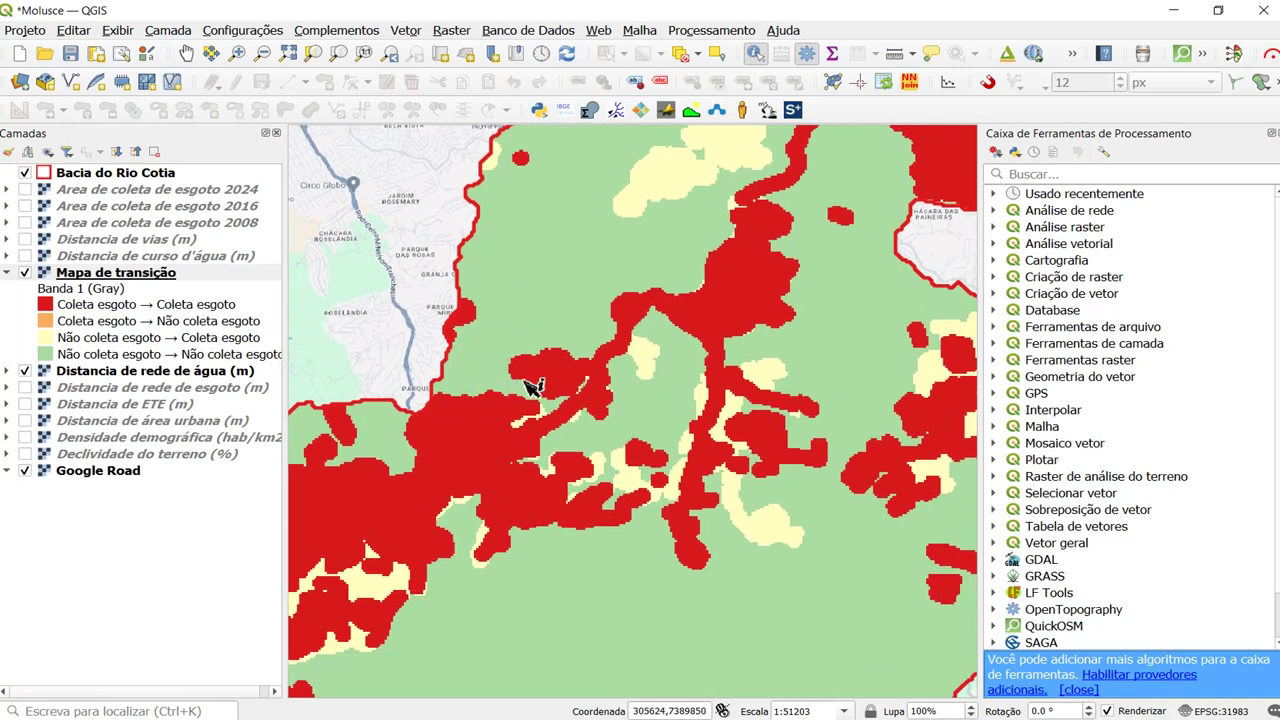
{"action": "scroll", "coordinate": [536, 400], "scroll_direction": "down", "scroll_amount": 1}
{"action": "scroll", "coordinate": [525, 519], "scroll_direction": "up", "scroll_amount": 1}
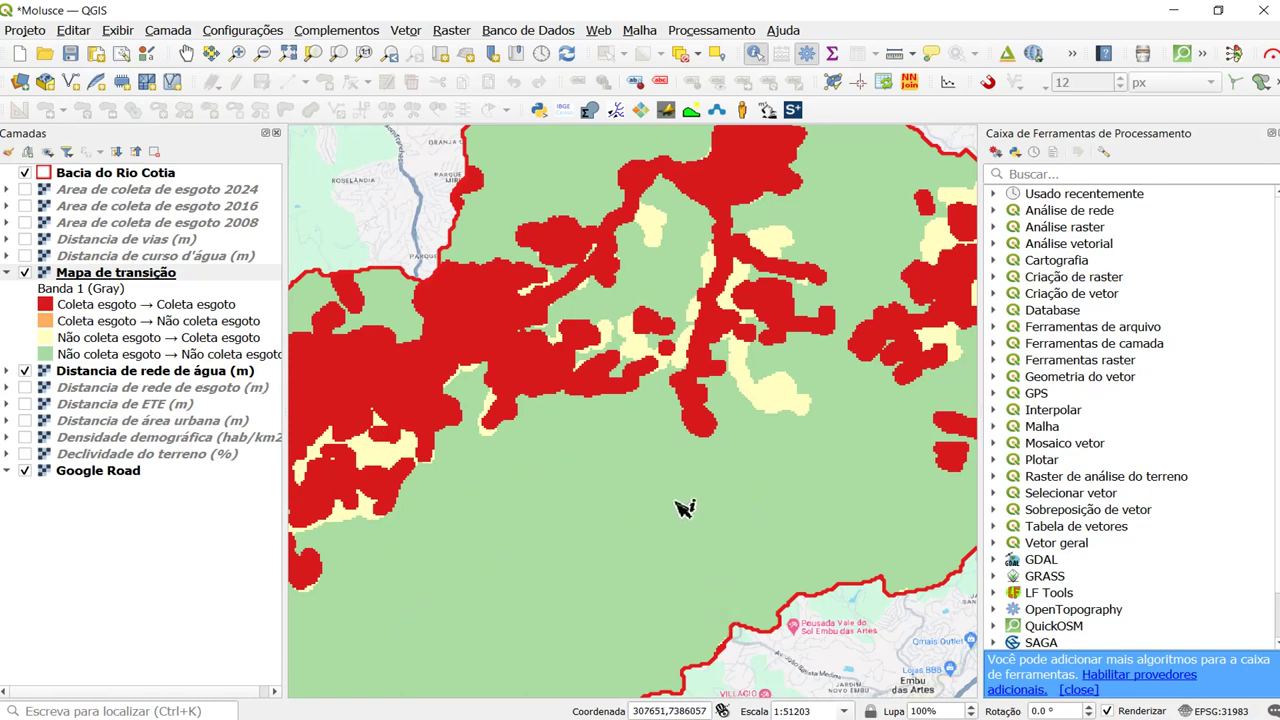
{"action": "scroll", "coordinate": [686, 508], "scroll_direction": "down", "scroll_amount": 1}
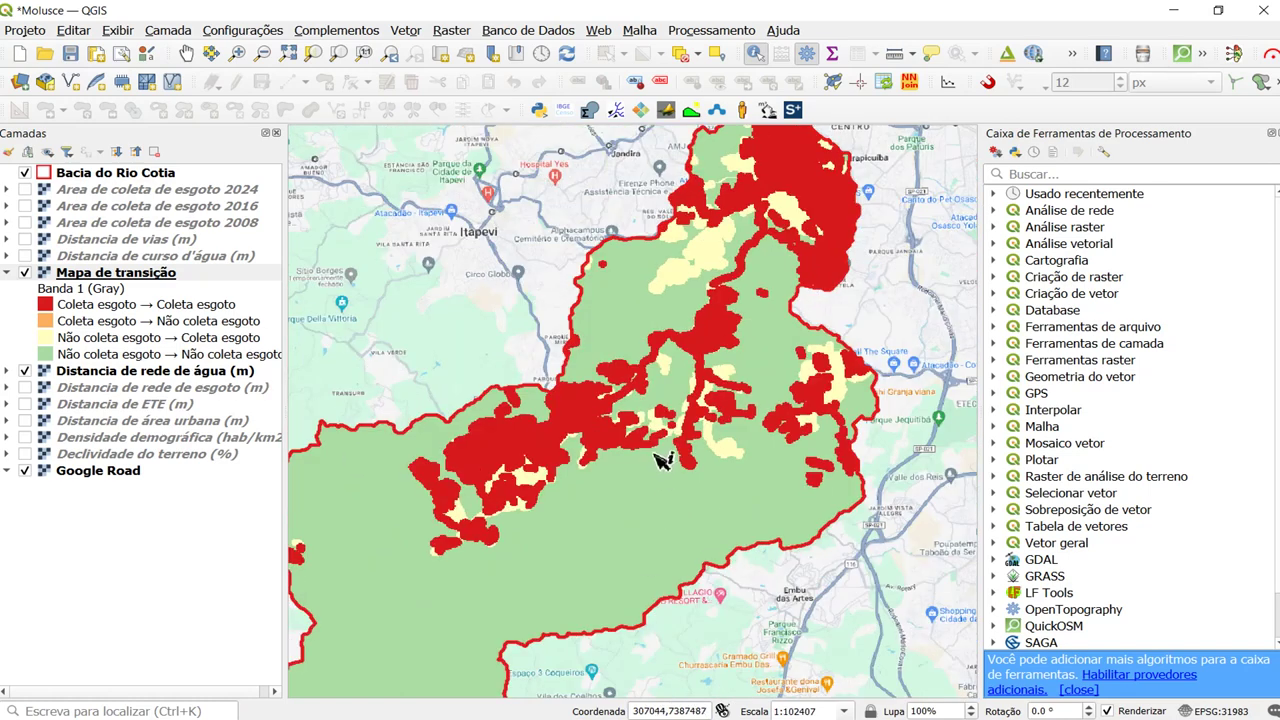
Inspect the transition classes of Mapa de transição more closely in the central and northern parts of the basin.
{"action": "scroll", "coordinate": [664, 460], "scroll_direction": "up", "scroll_amount": 1}
{"action": "left_click_drag", "start_coordinate": [600, 470], "coordinate": [630, 465]}
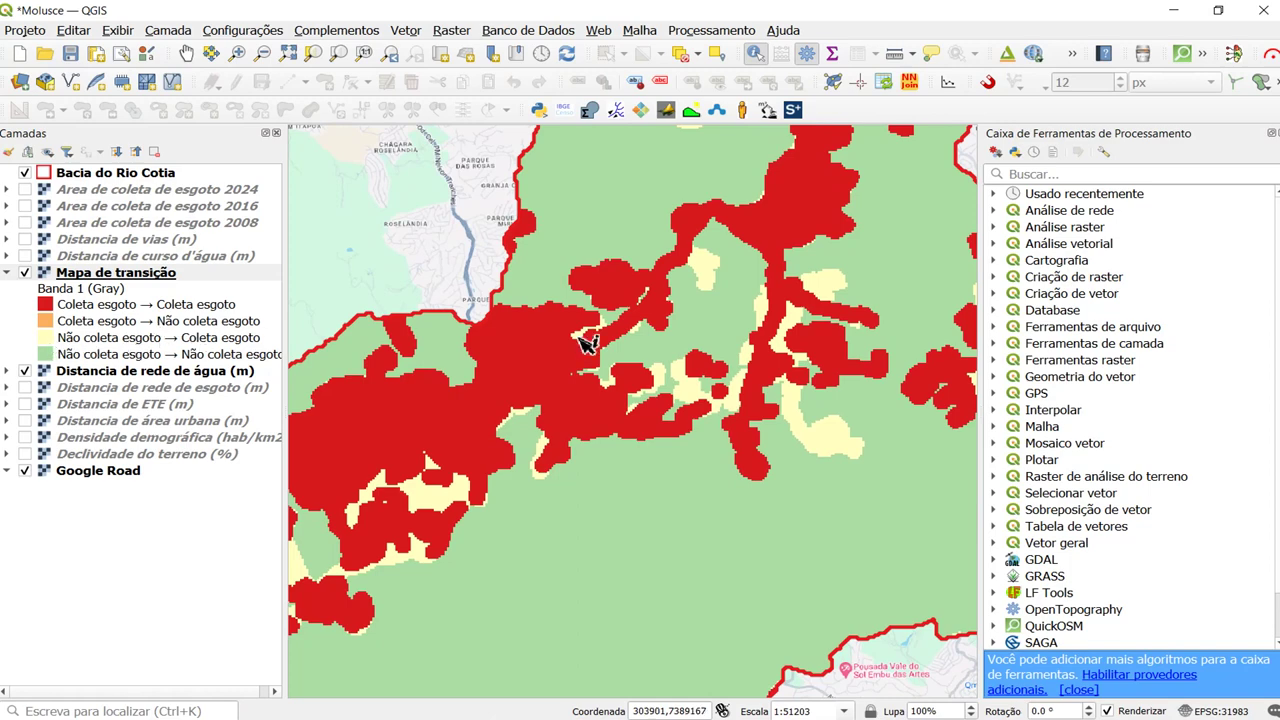
{"action": "scroll", "coordinate": [733, 345], "scroll_direction": "down", "scroll_amount": 1}
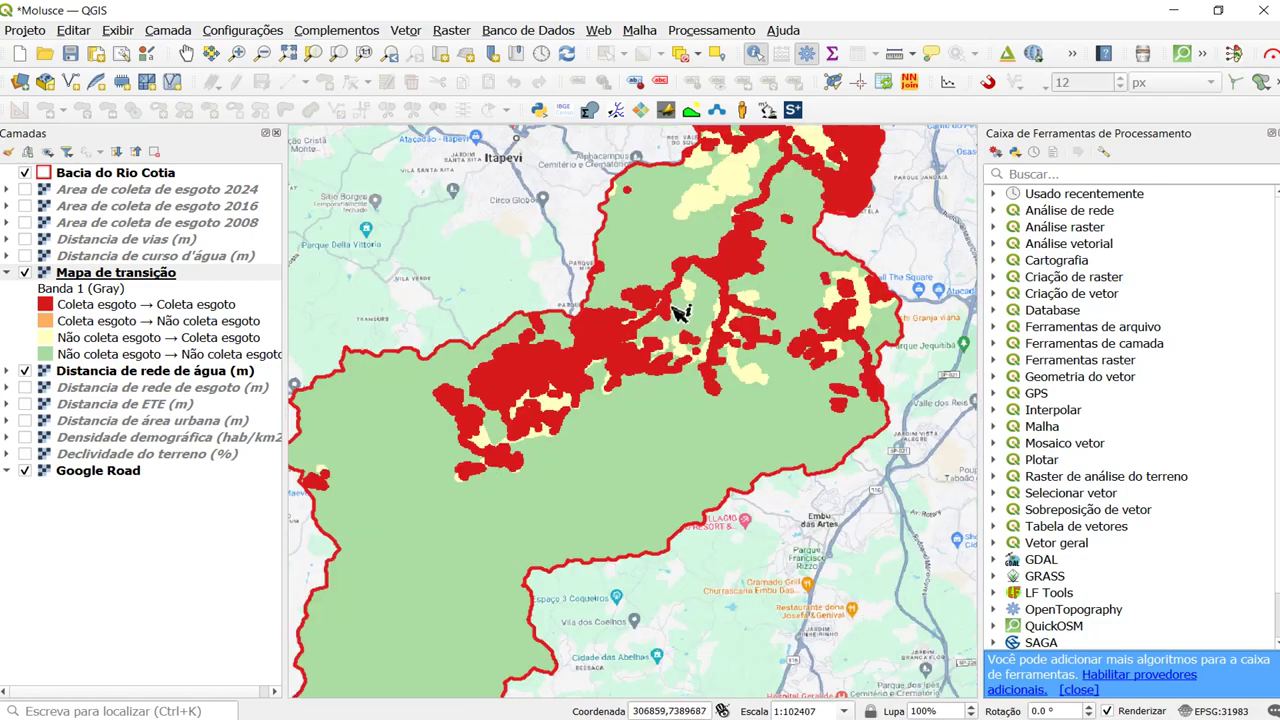
{"action": "scroll", "coordinate": [663, 391], "scroll_direction": "down", "scroll_amount": 1}
{"action": "scroll", "coordinate": [677, 380], "scroll_direction": "up", "scroll_amount": 2}
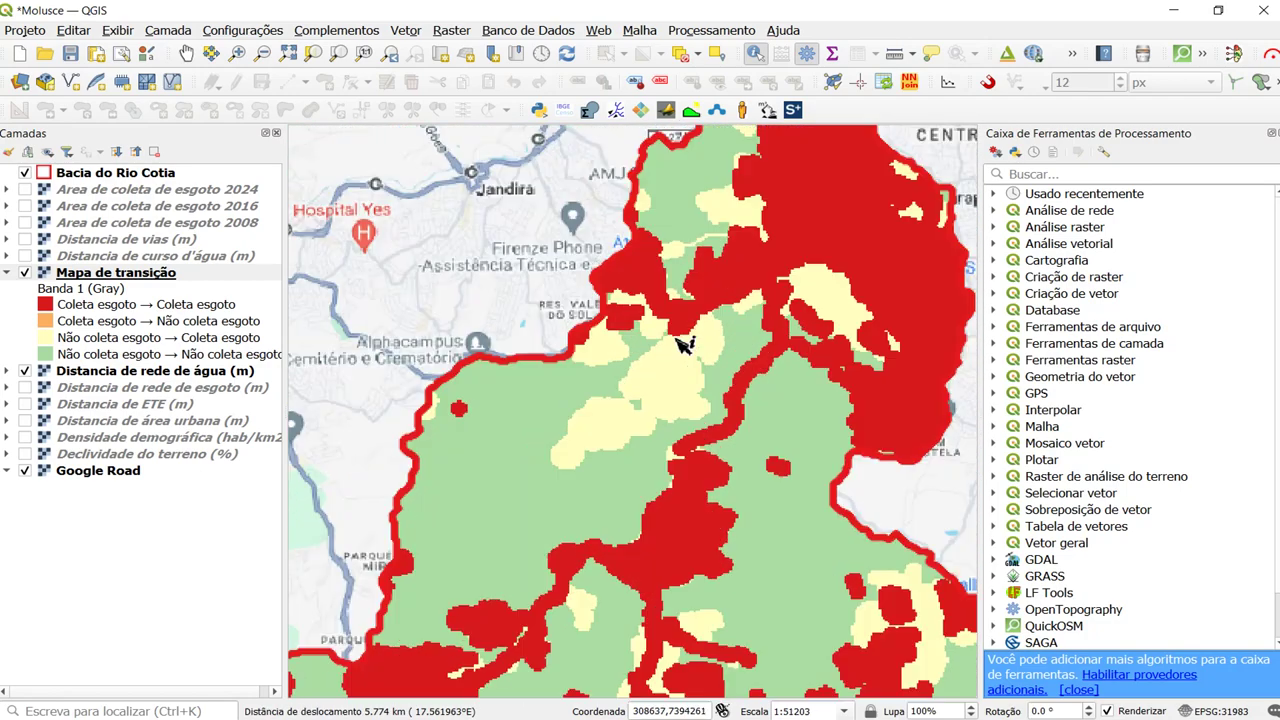
{"action": "scroll", "coordinate": [680, 345], "scroll_direction": "down", "scroll_amount": 1}
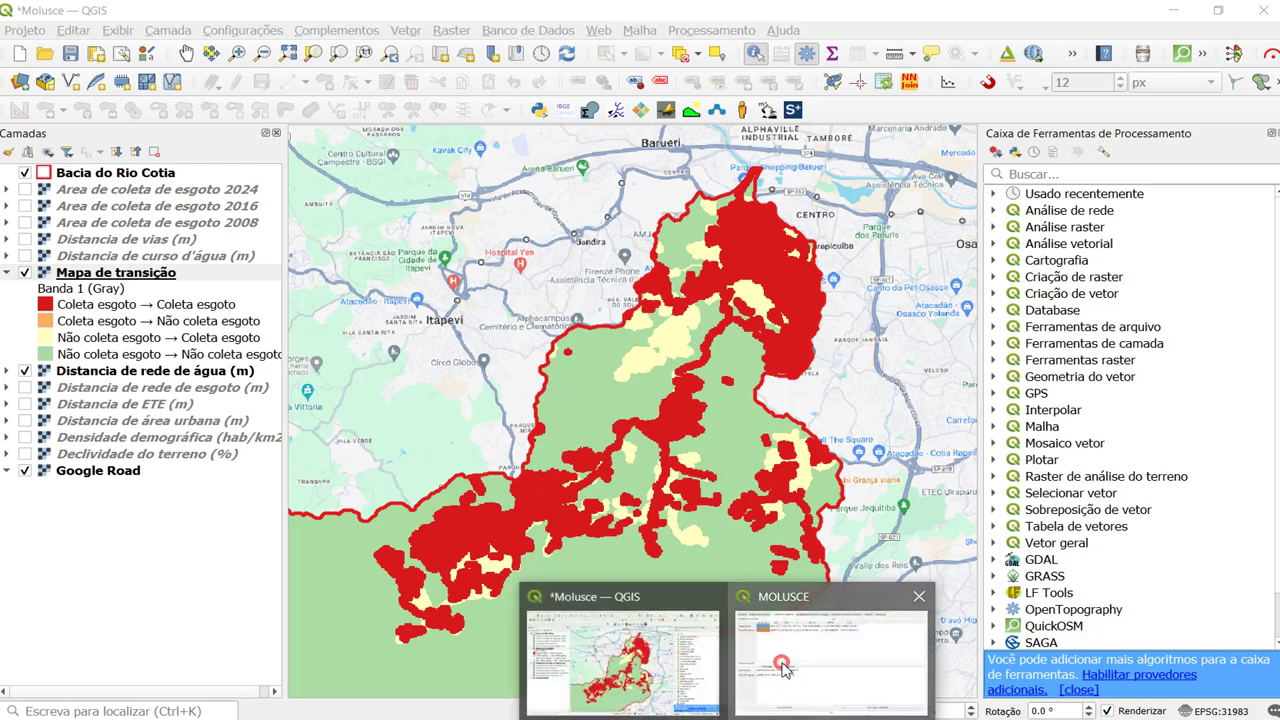
Switch back to MOLUSCE and choose Redes neuronais (perceptron multicamada) as the transition potential modelling method.
{"action": "left_click", "coordinate": [783, 662]}
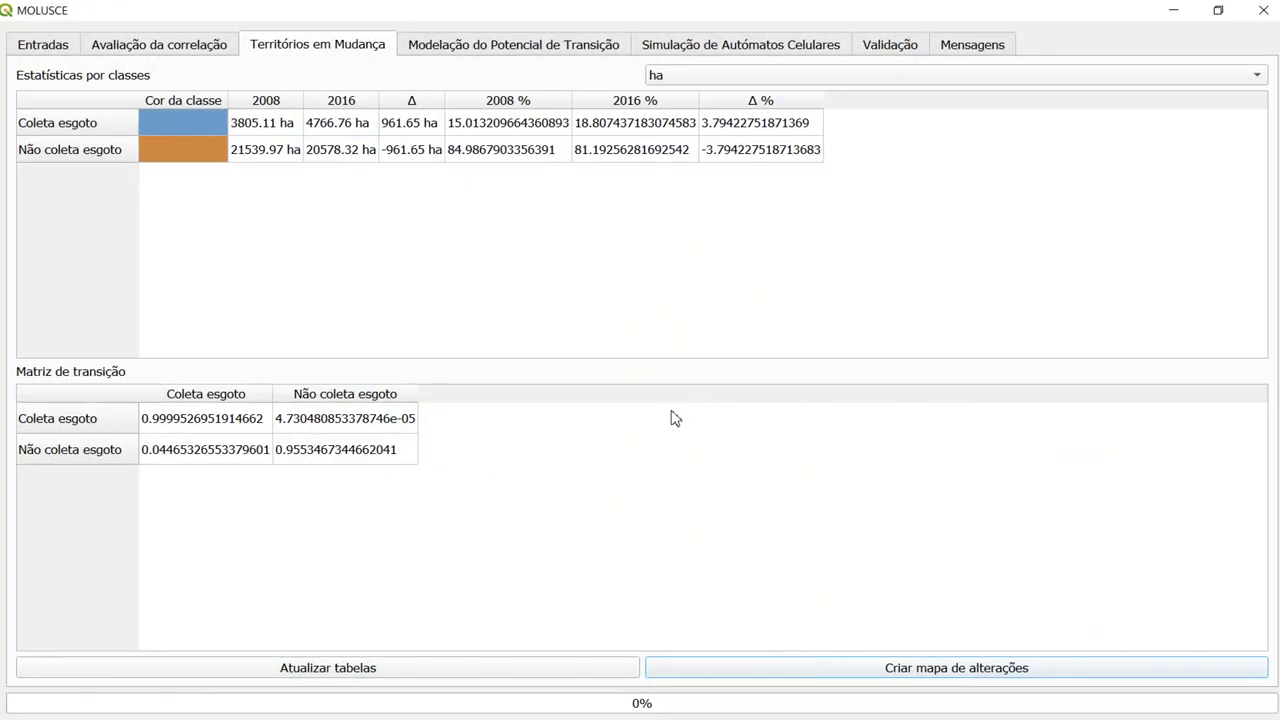
{"action": "left_click", "coordinate": [476, 46]}
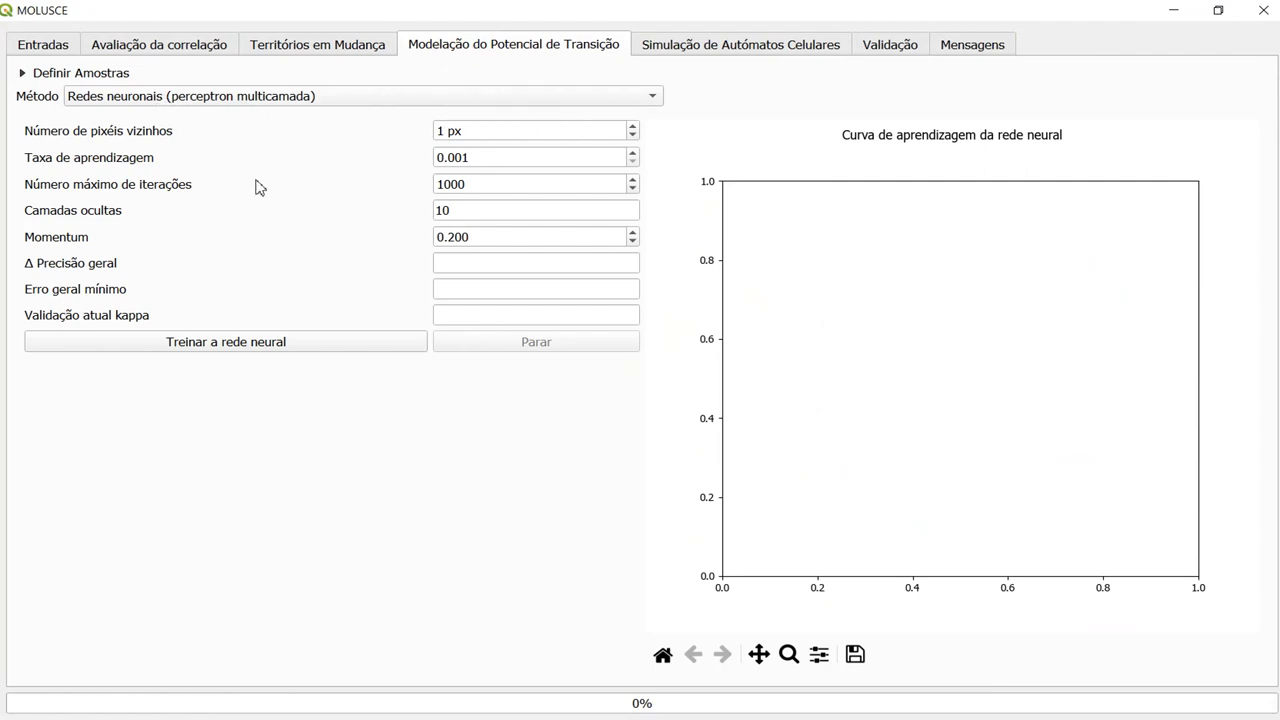
{"action": "left_click", "coordinate": [240, 99]}
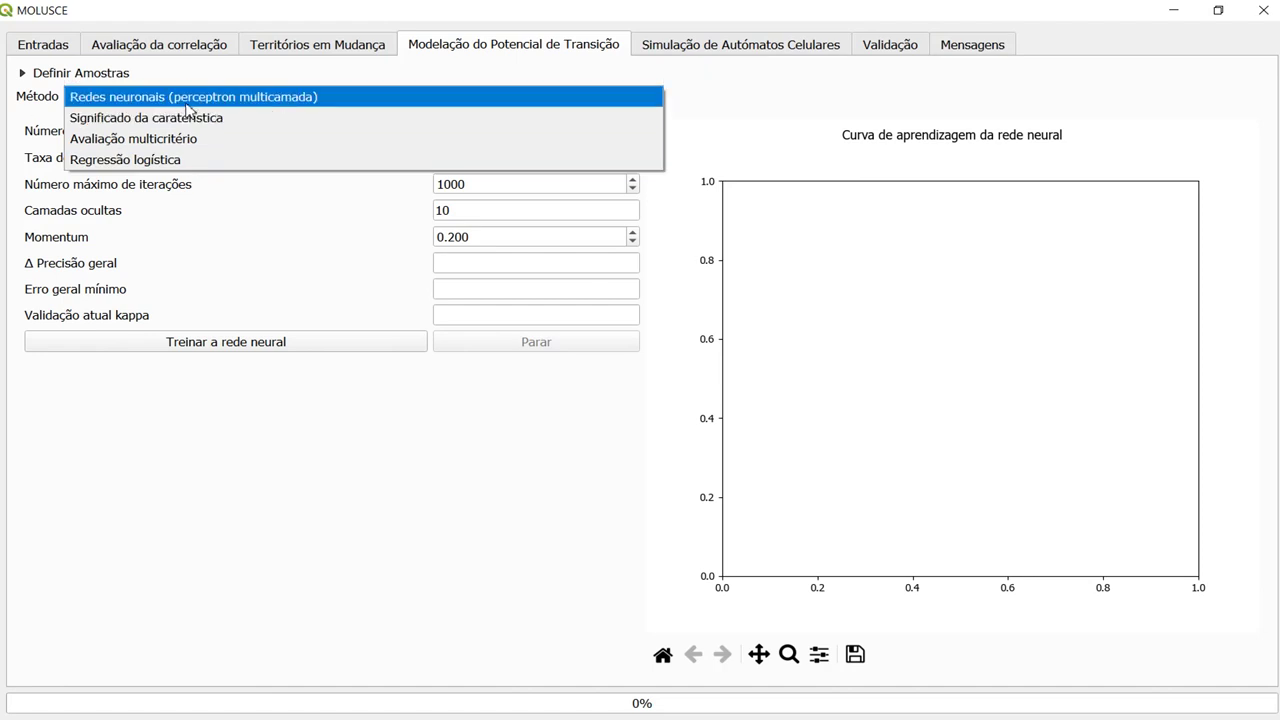
{"action": "left_click", "coordinate": [193, 103]}
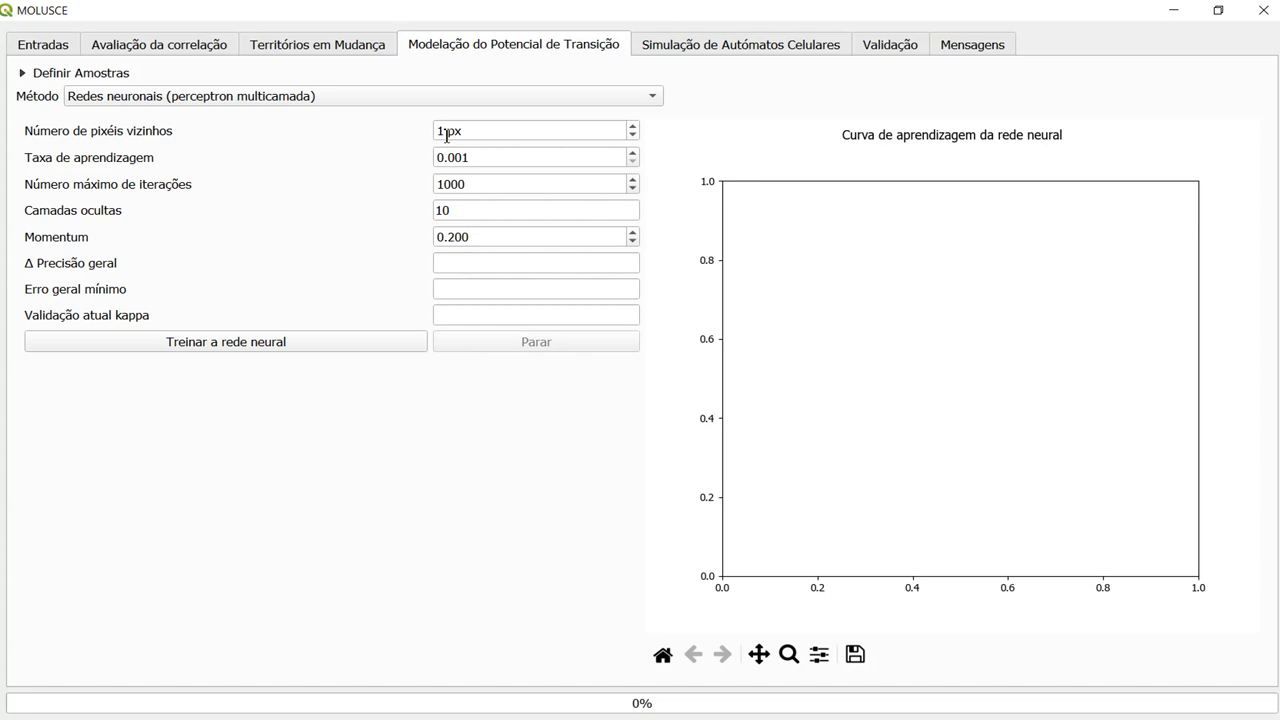
Set the neural network's maximum number of iterations to 500 and train it.
{"action": "left_click", "coordinate": [452, 161]}
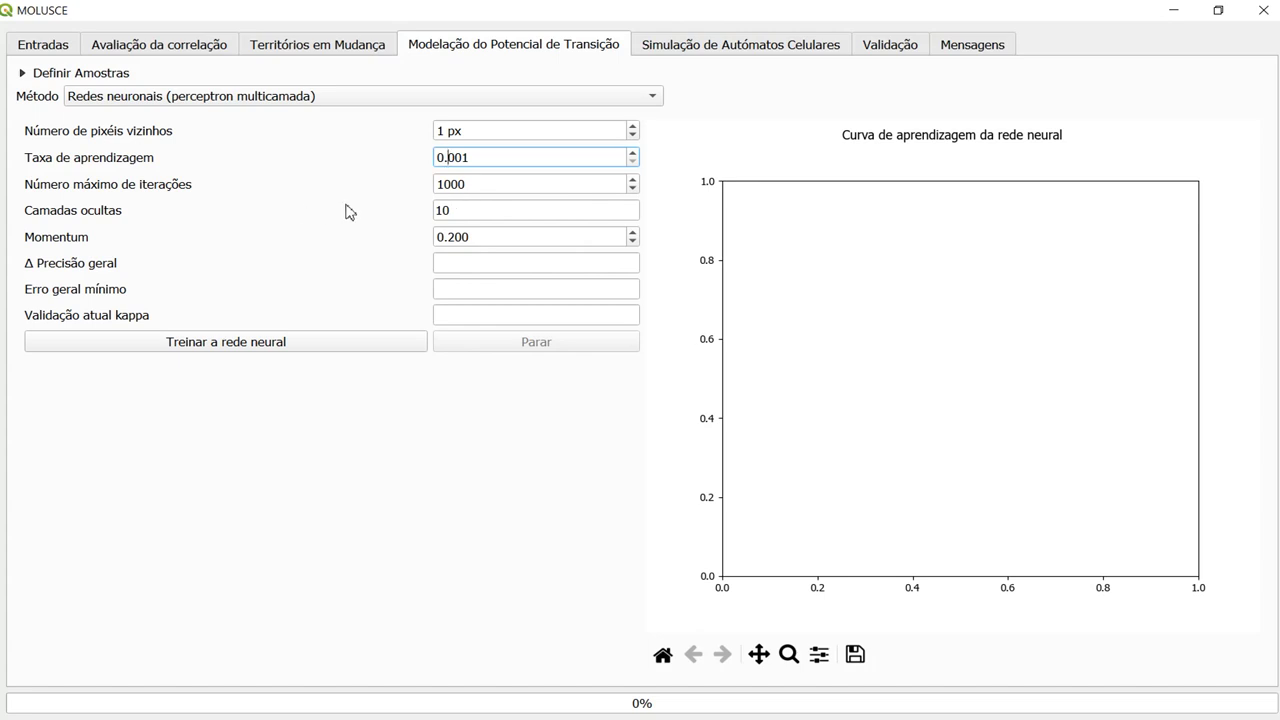
{"action": "double_click", "coordinate": [493, 184]}
{"action": "type", "text": "50"}
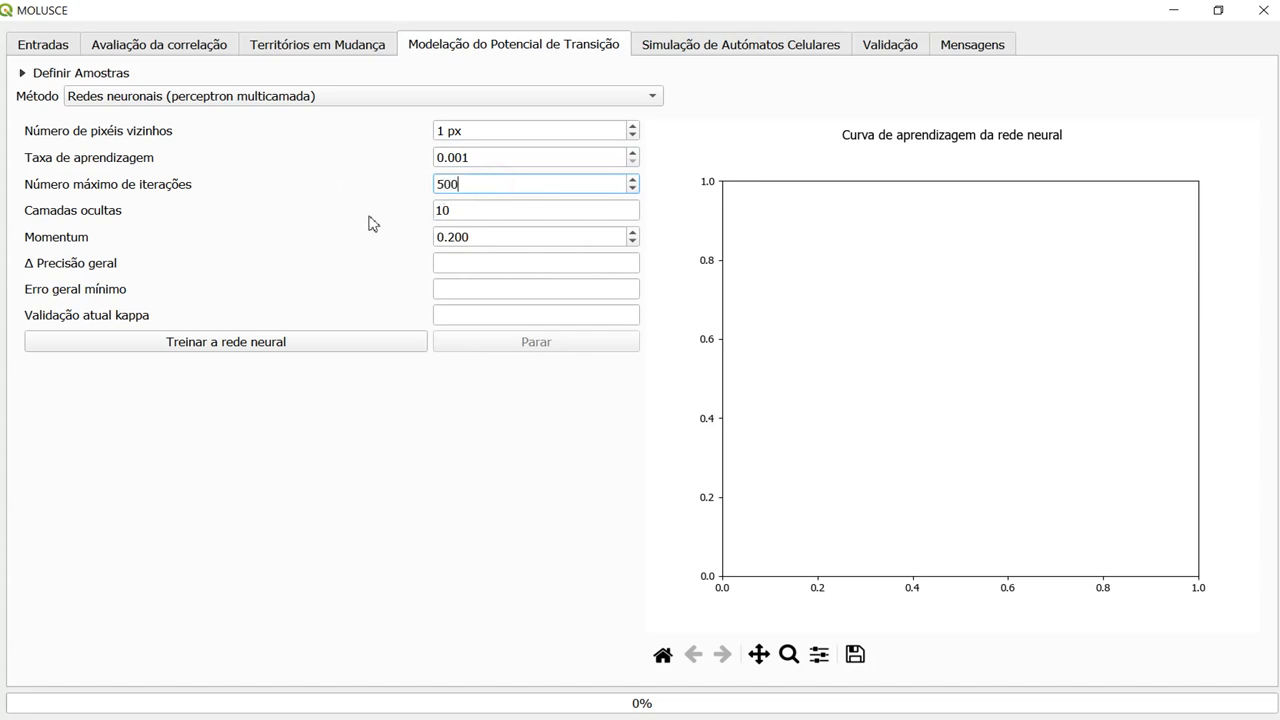
{"action": "left_click", "coordinate": [460, 237]}
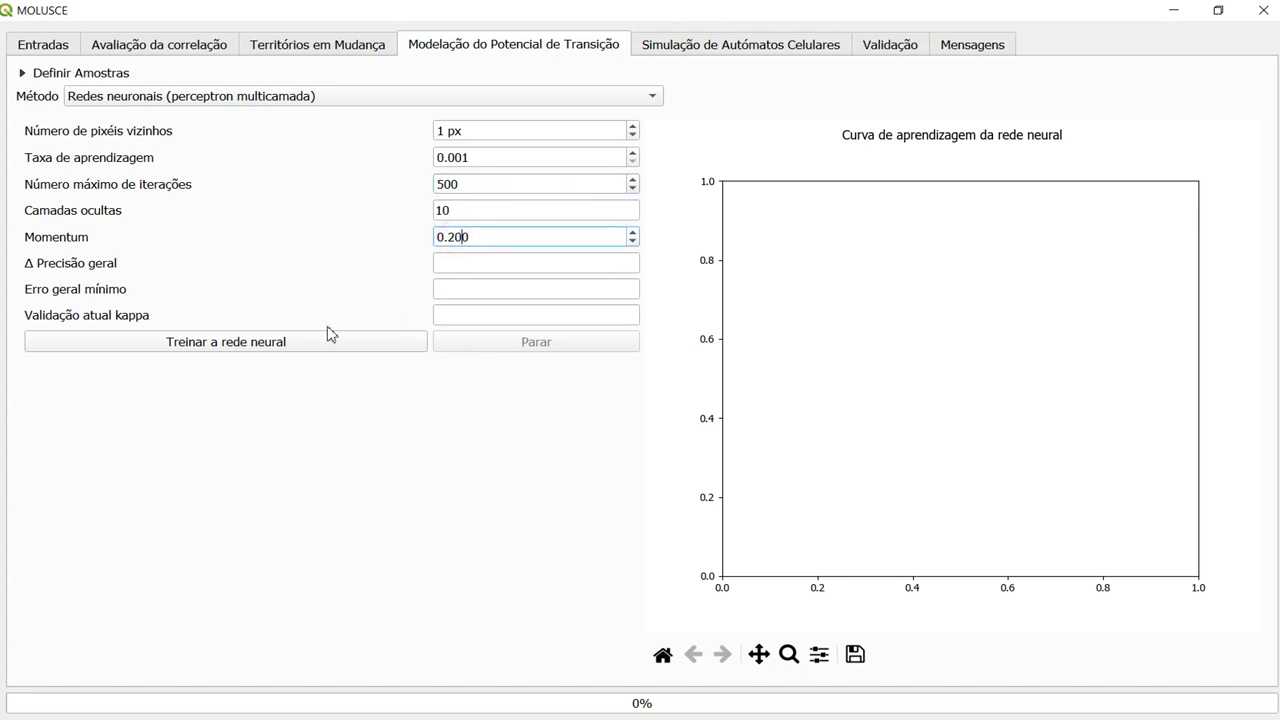
{"action": "left_click", "coordinate": [465, 237]}
{"action": "left_click", "coordinate": [243, 343]}
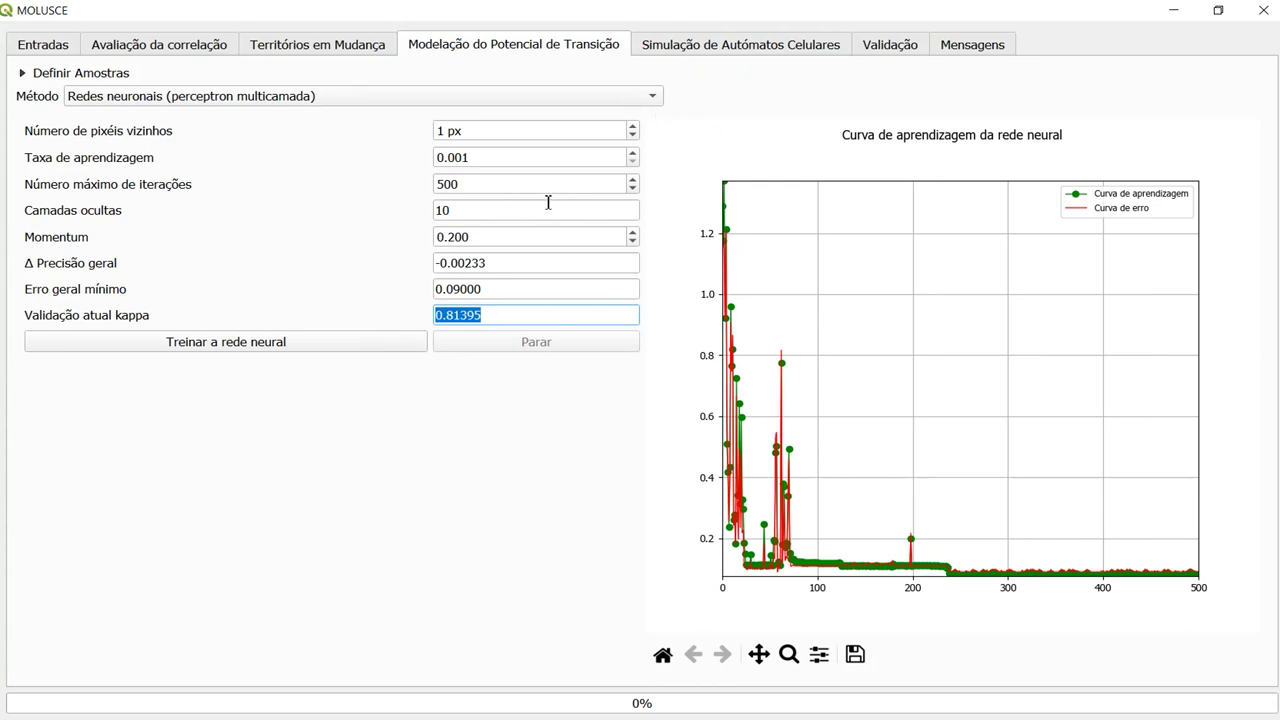
Enable the transition potential maps in the cellular automata simulation and set Downloads as their output directory.
{"action": "left_click", "coordinate": [707, 50]}
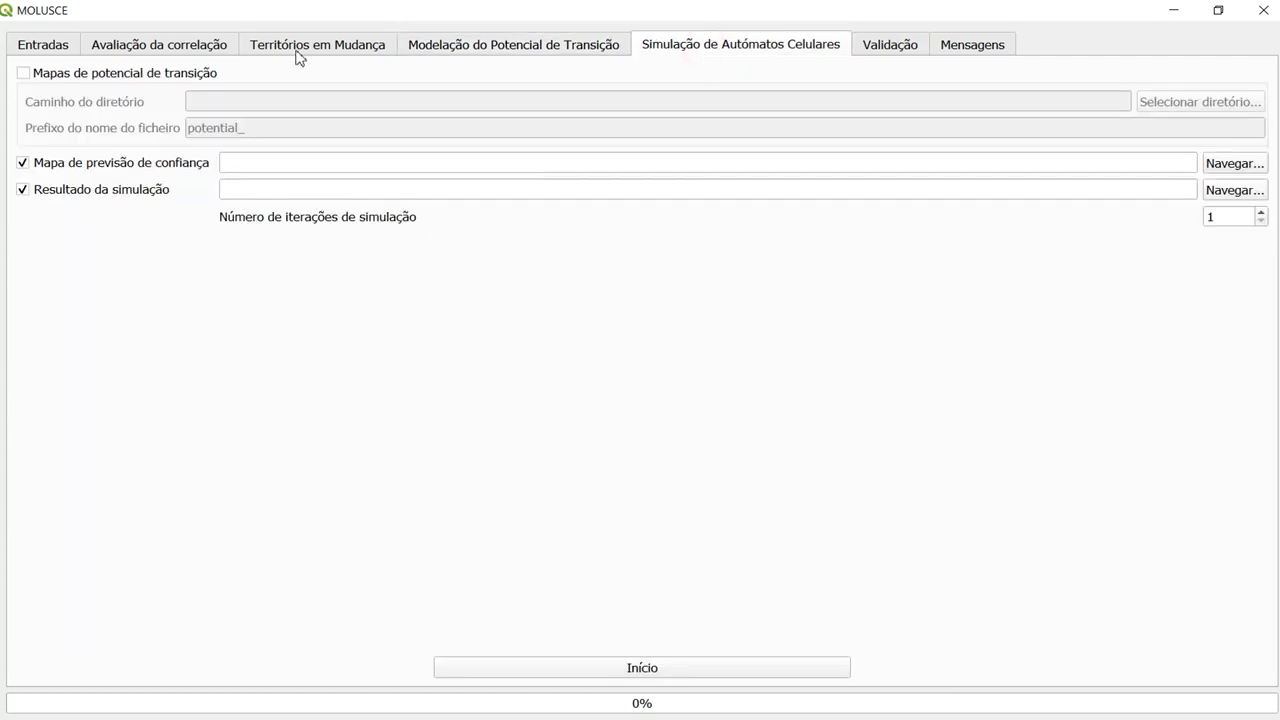
{"action": "left_click", "coordinate": [23, 74]}
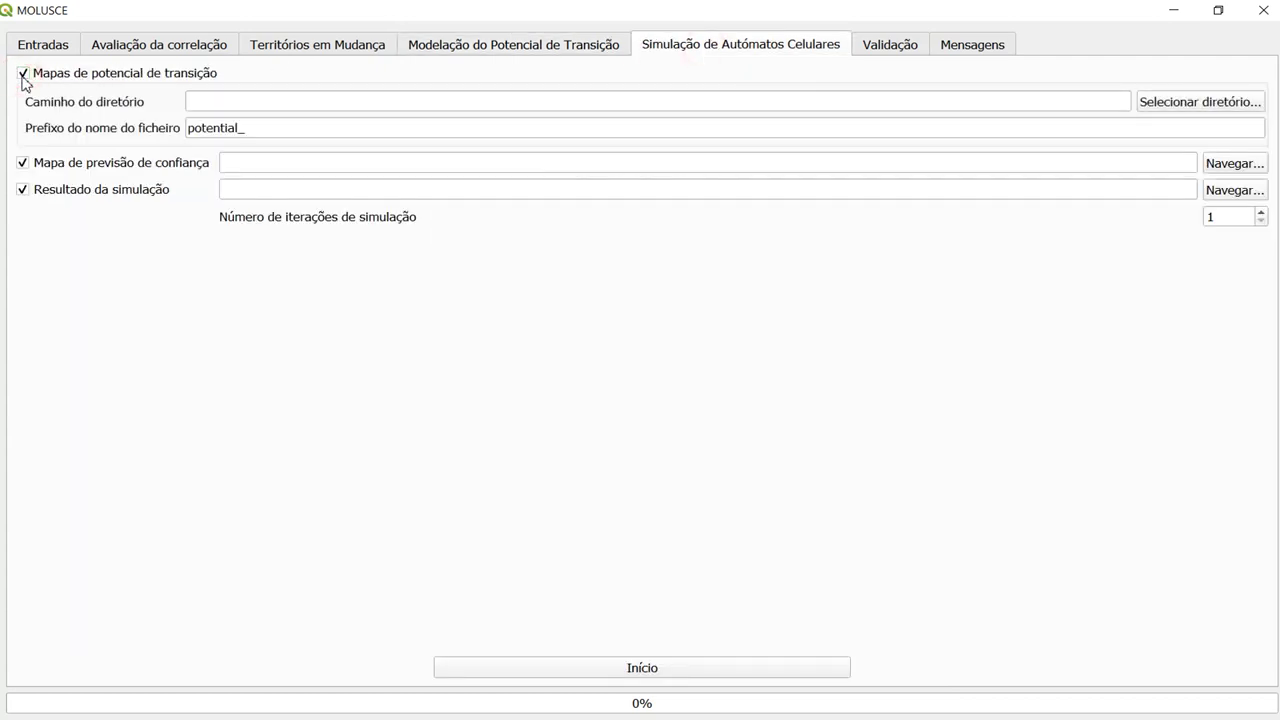
{"action": "left_click", "coordinate": [1160, 103]}
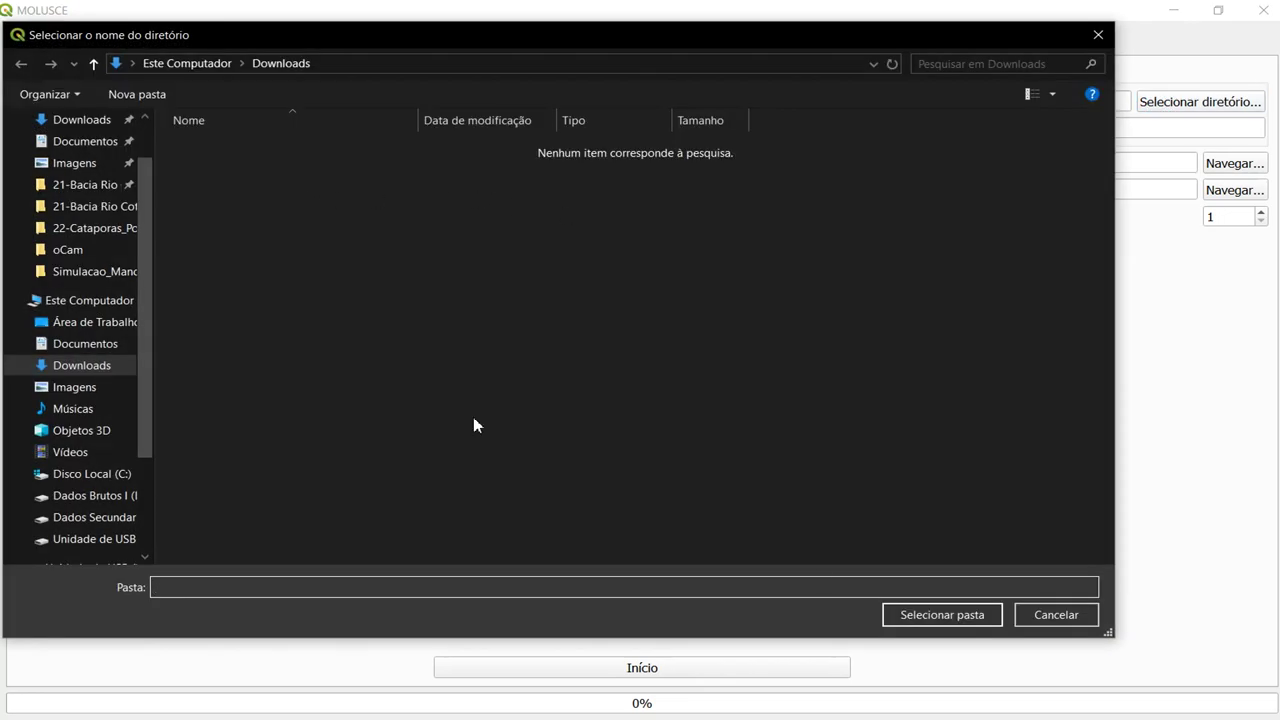
{"action": "left_click", "coordinate": [966, 621]}
{"action": "left_click", "coordinate": [278, 130]}
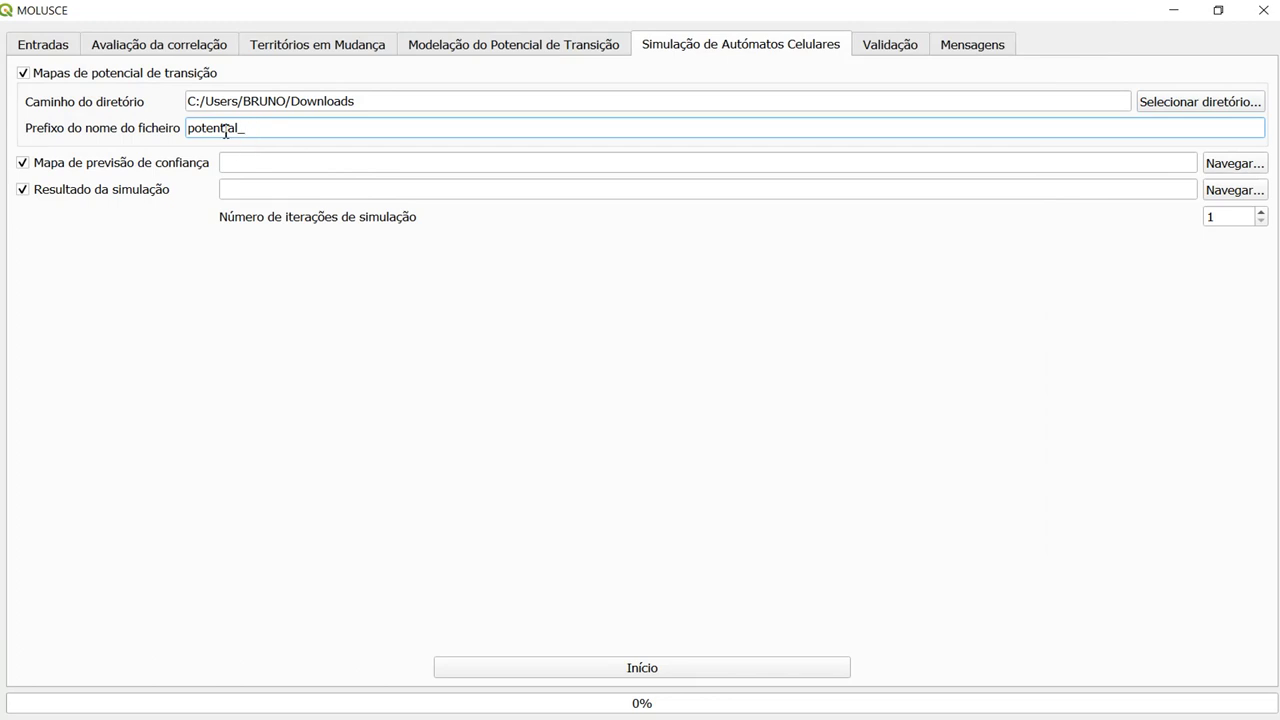
Set the confidence prediction map's output to the GeoTIFF "Mapa de previsao de confianca" in the Downloads folder.
{"action": "left_click", "coordinate": [1230, 164]}
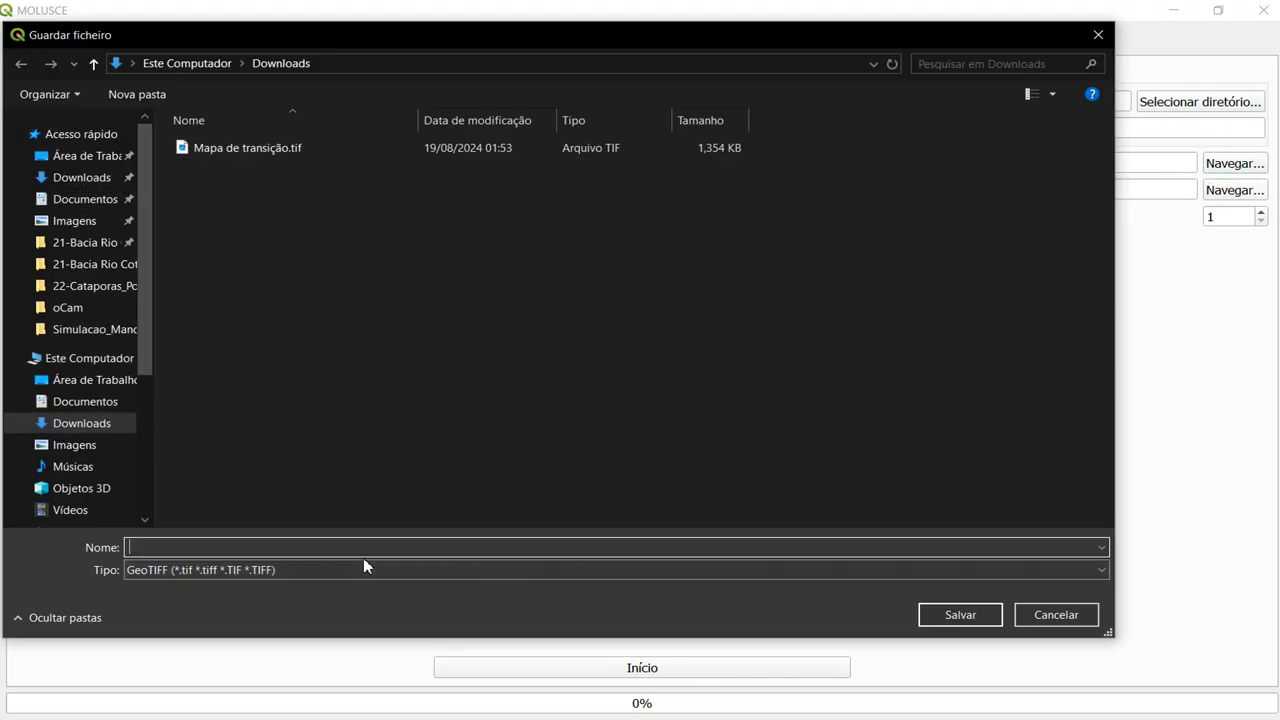
{"action": "type", "text": "Mapa de "}
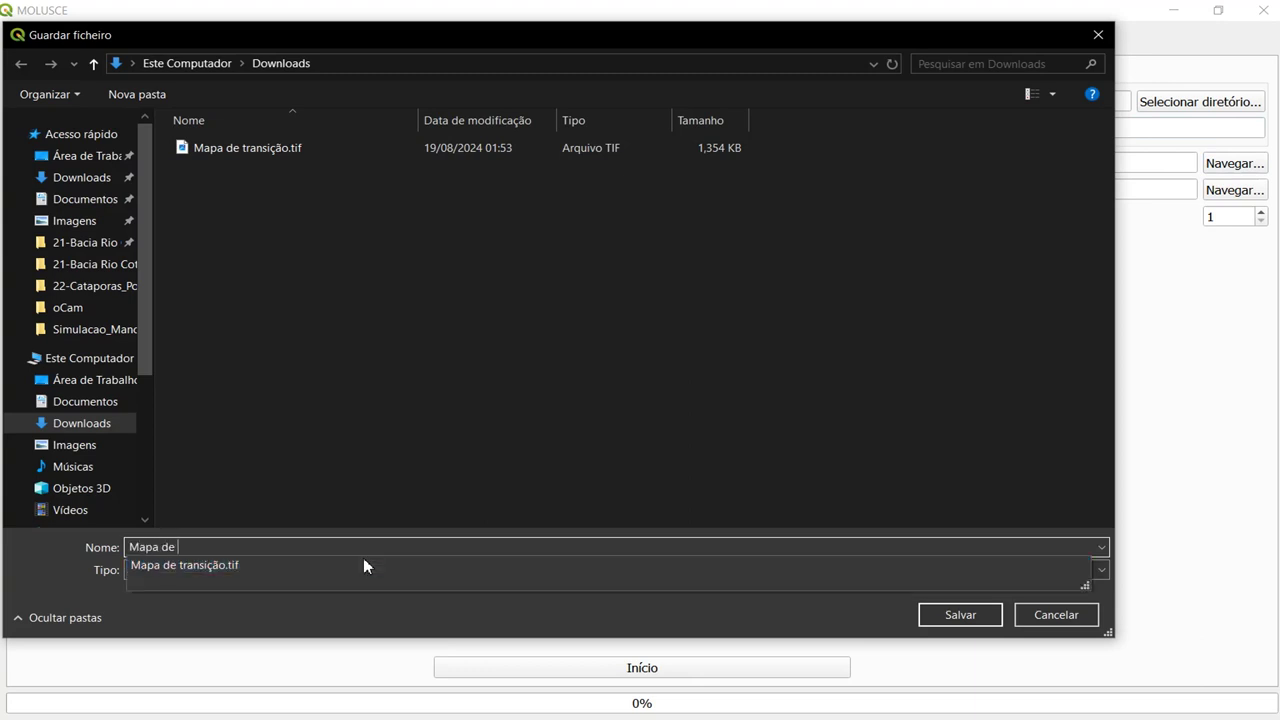
{"action": "type", "text": "previsao de confianca"}
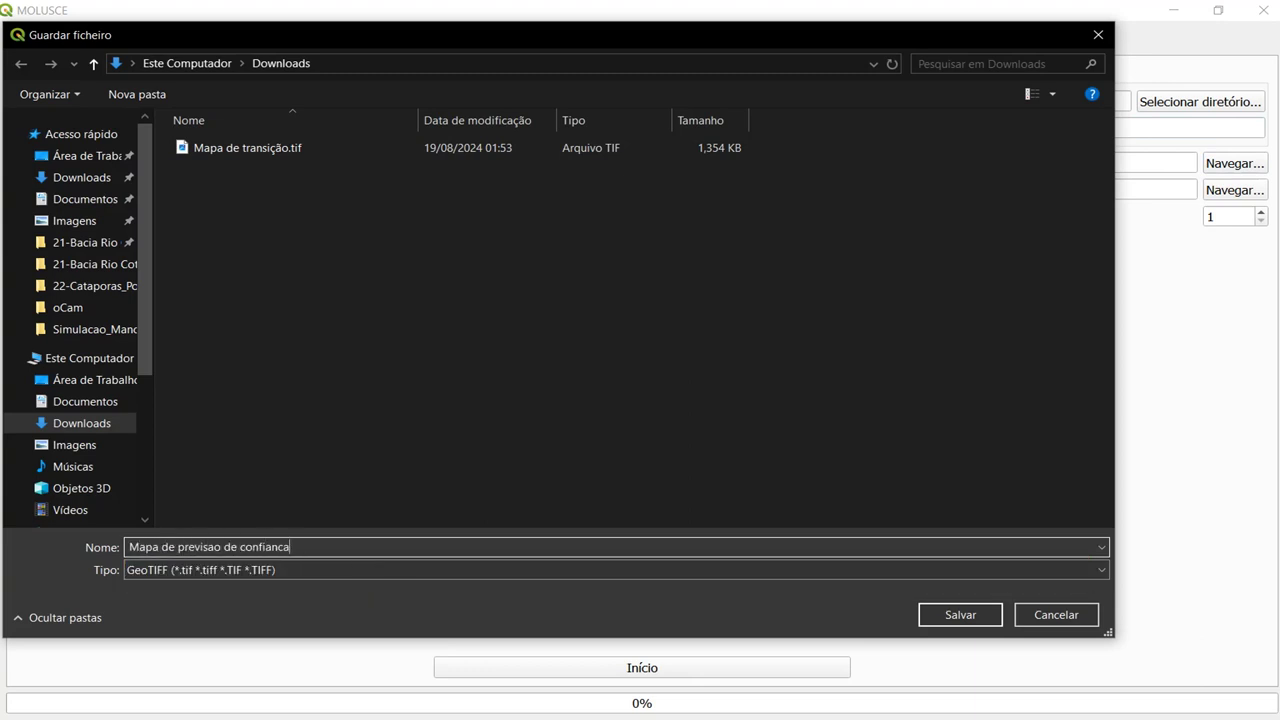
{"action": "key", "text": "Return"}
Set the simulation result's output to the GeoTIFF "Area_Coleta_2024_simulado_rn" in Downloads and run the simulation.
{"action": "left_click", "coordinate": [303, 189]}
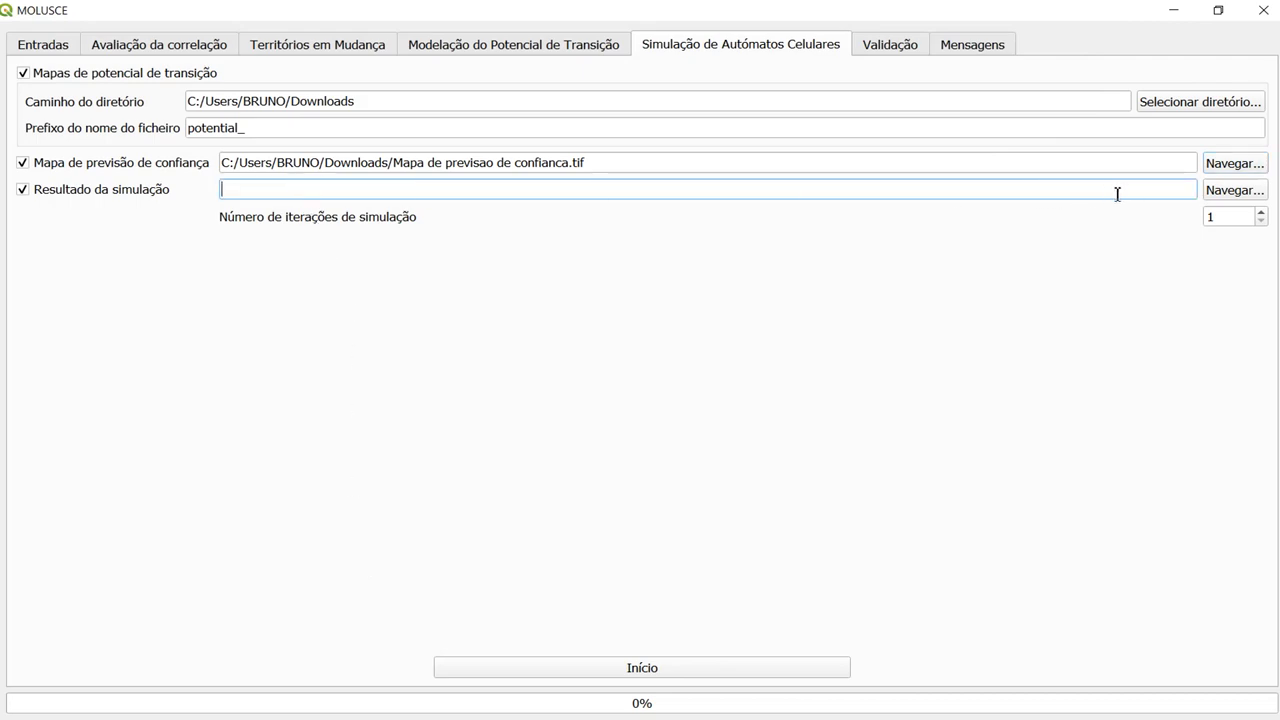
{"action": "left_click", "coordinate": [1234, 190]}
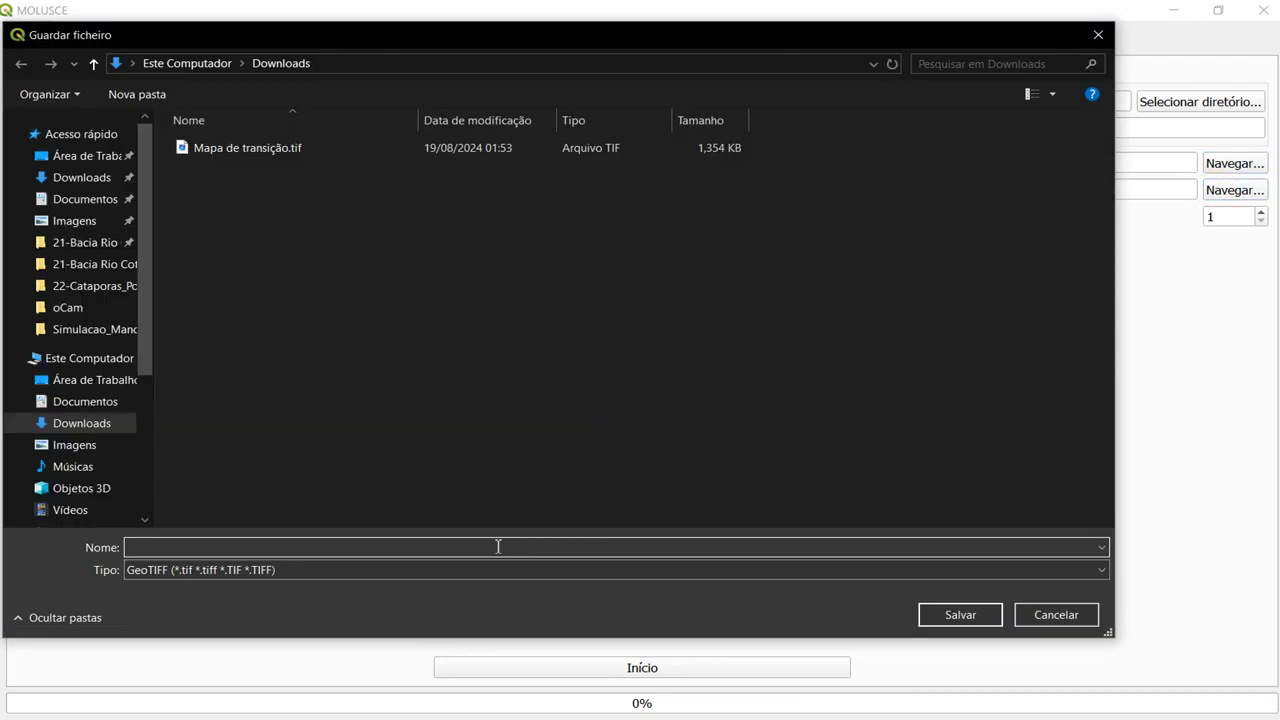
{"action": "key", "text": "Escape"}
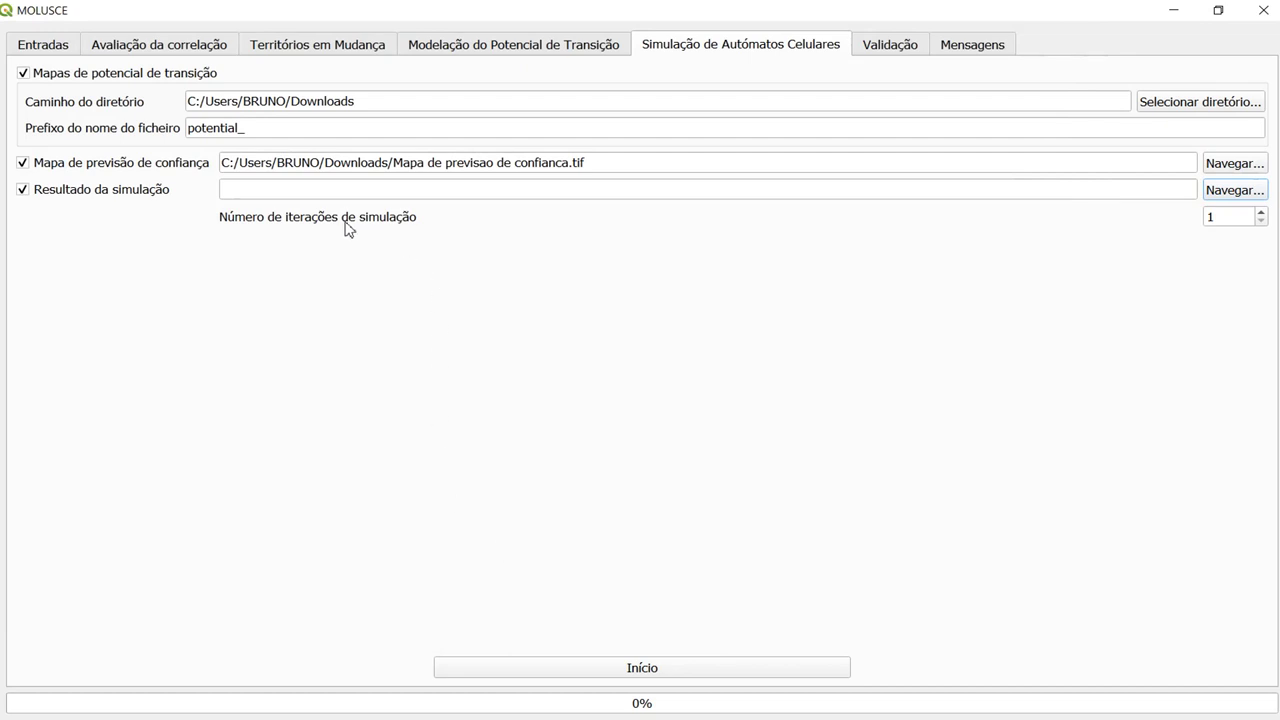
{"action": "left_click", "coordinate": [1213, 218]}
{"action": "left_click", "coordinate": [1240, 191]}
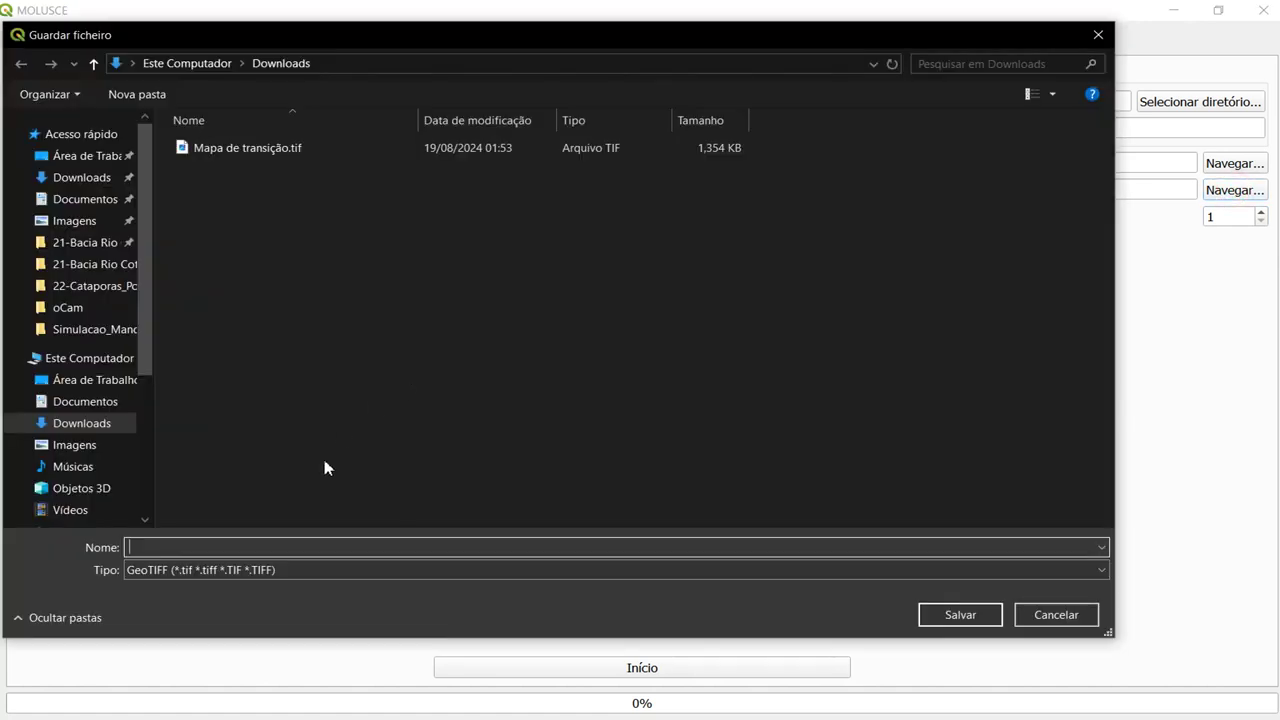
{"action": "type", "text": "Area_Coleta_2024_simulado_rn"}
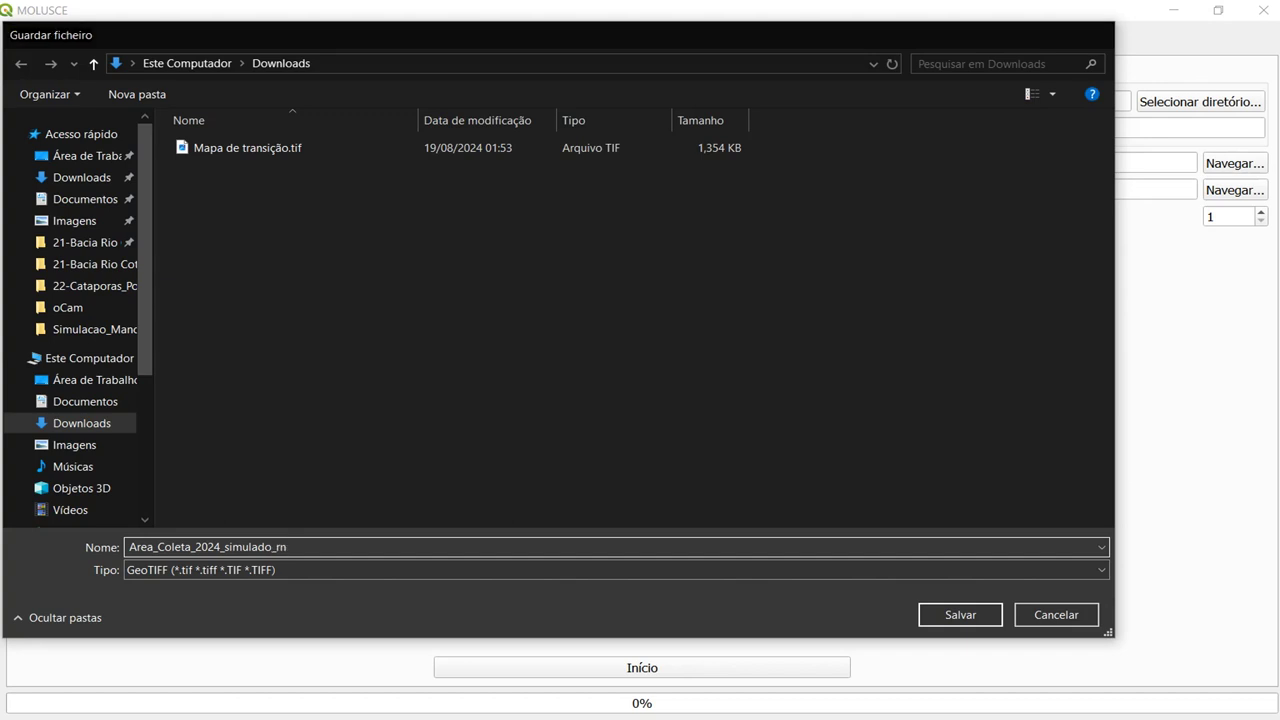
{"action": "key", "text": "Return"}
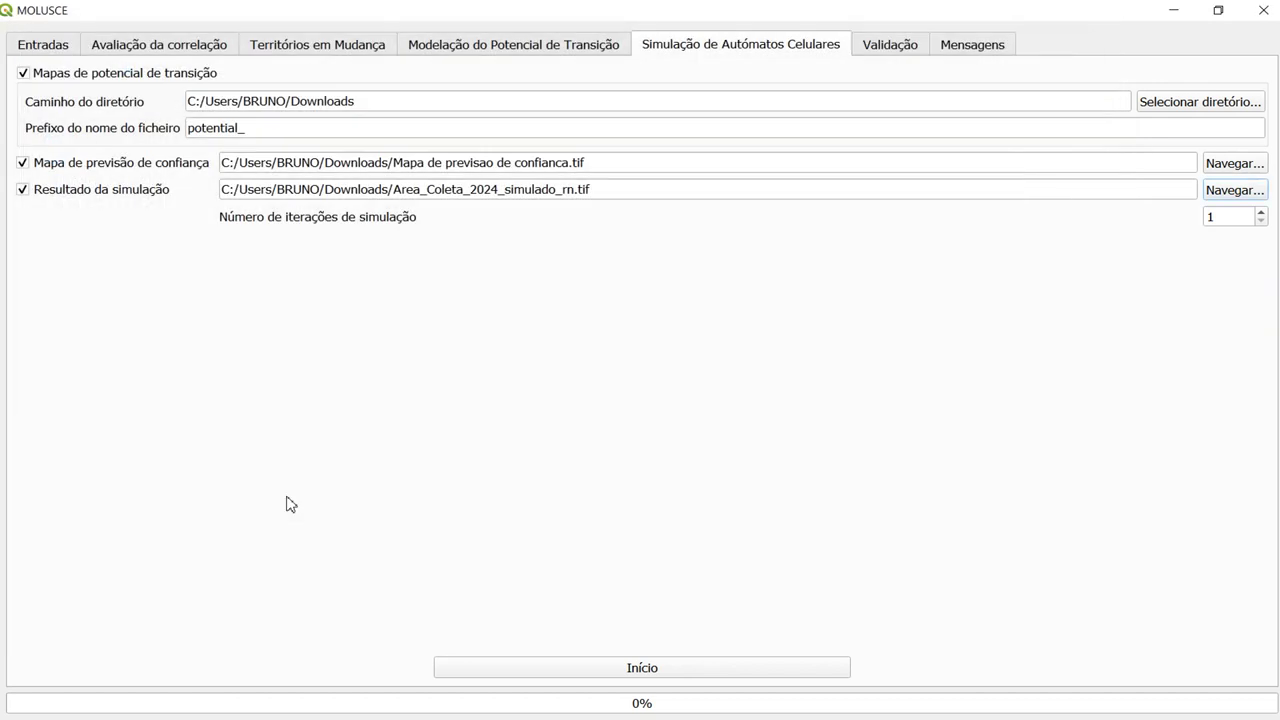
{"action": "left_click", "coordinate": [615, 672]}
In the QGIS map, hide Mapa de previsao de confianca and Mapa de transição, and move Area_Coleta_2024_simulado_rn directly below Bacia do Rio Cotia.
{"action": "left_click", "coordinate": [1174, 10]}
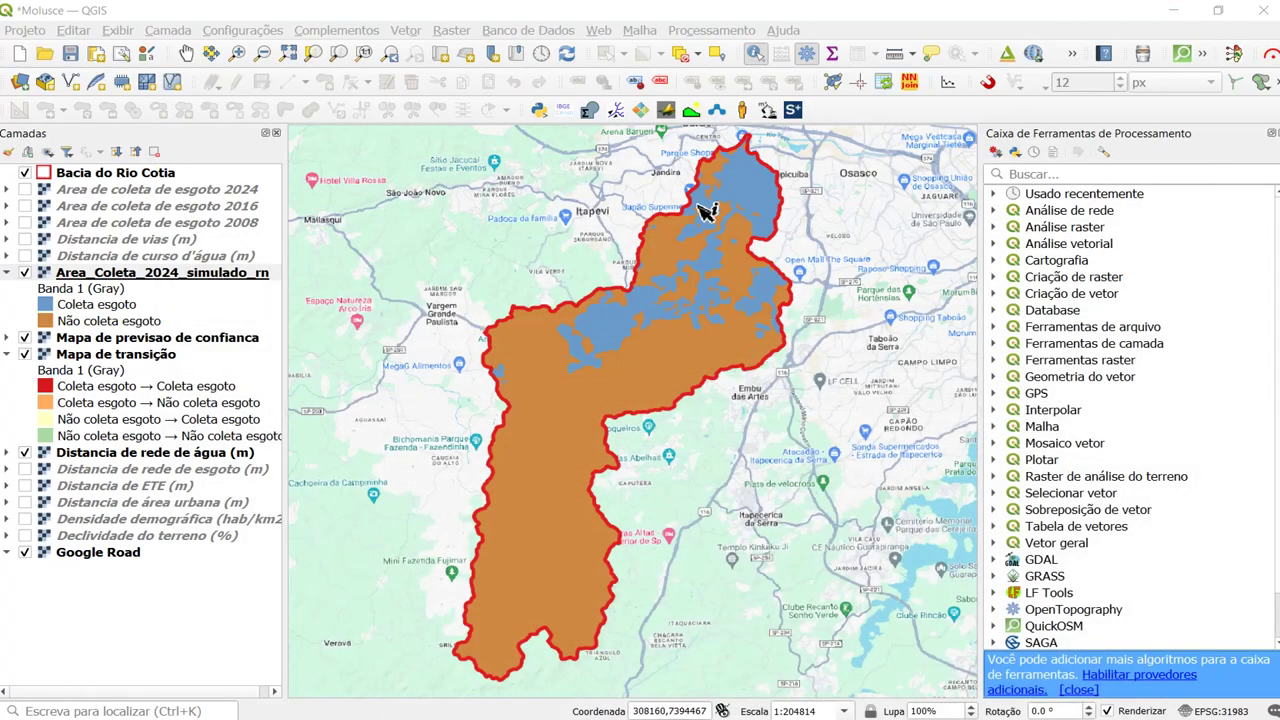
{"action": "left_click", "coordinate": [132, 272]}
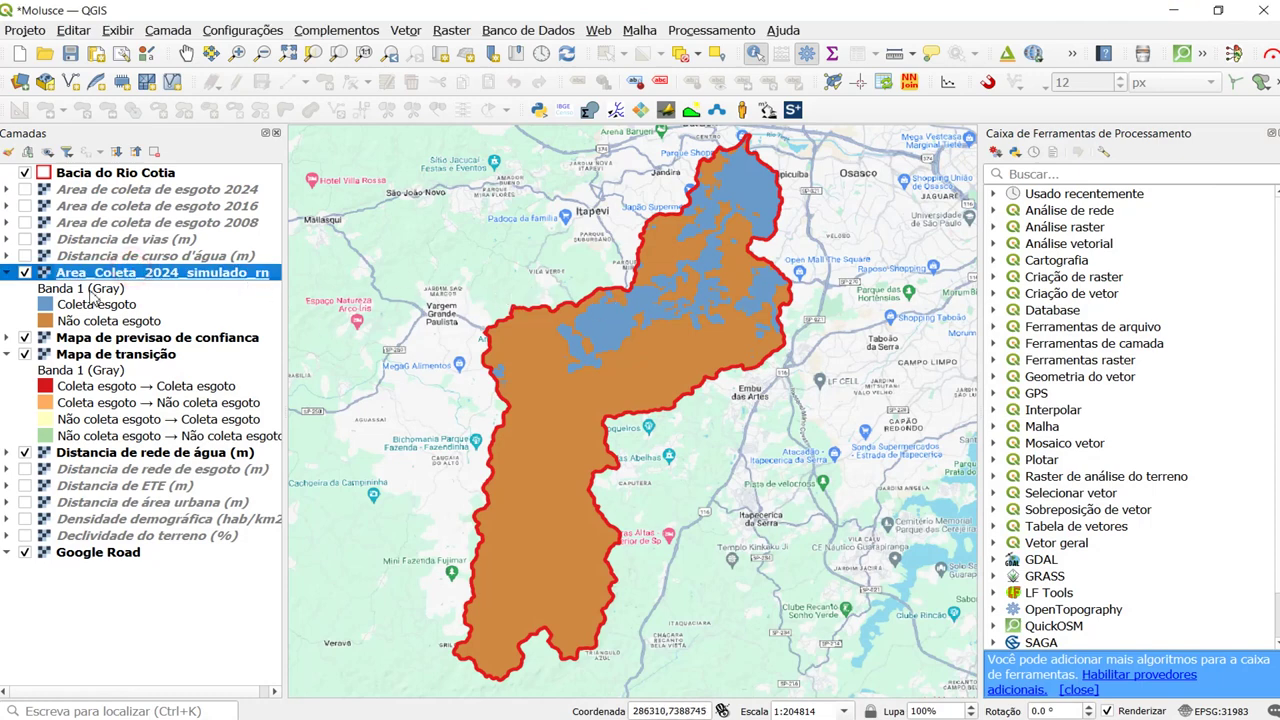
{"action": "left_click", "coordinate": [26, 338]}
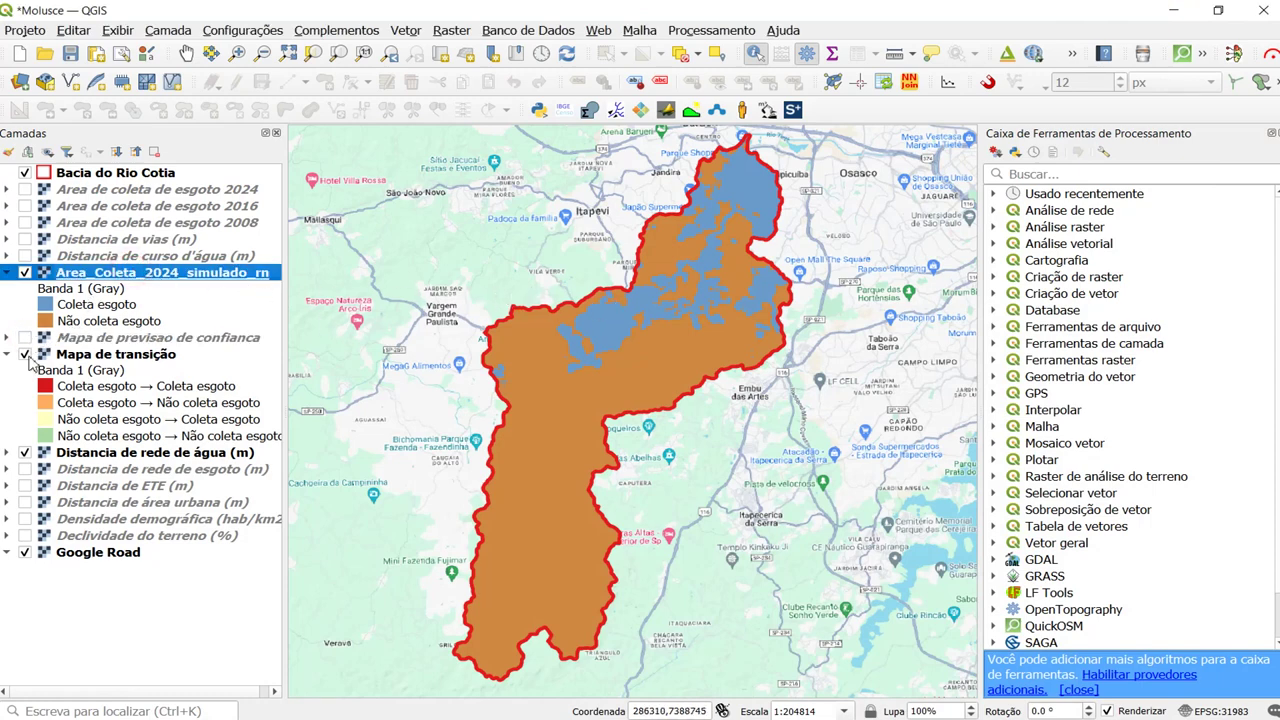
{"action": "left_click", "coordinate": [26, 354]}
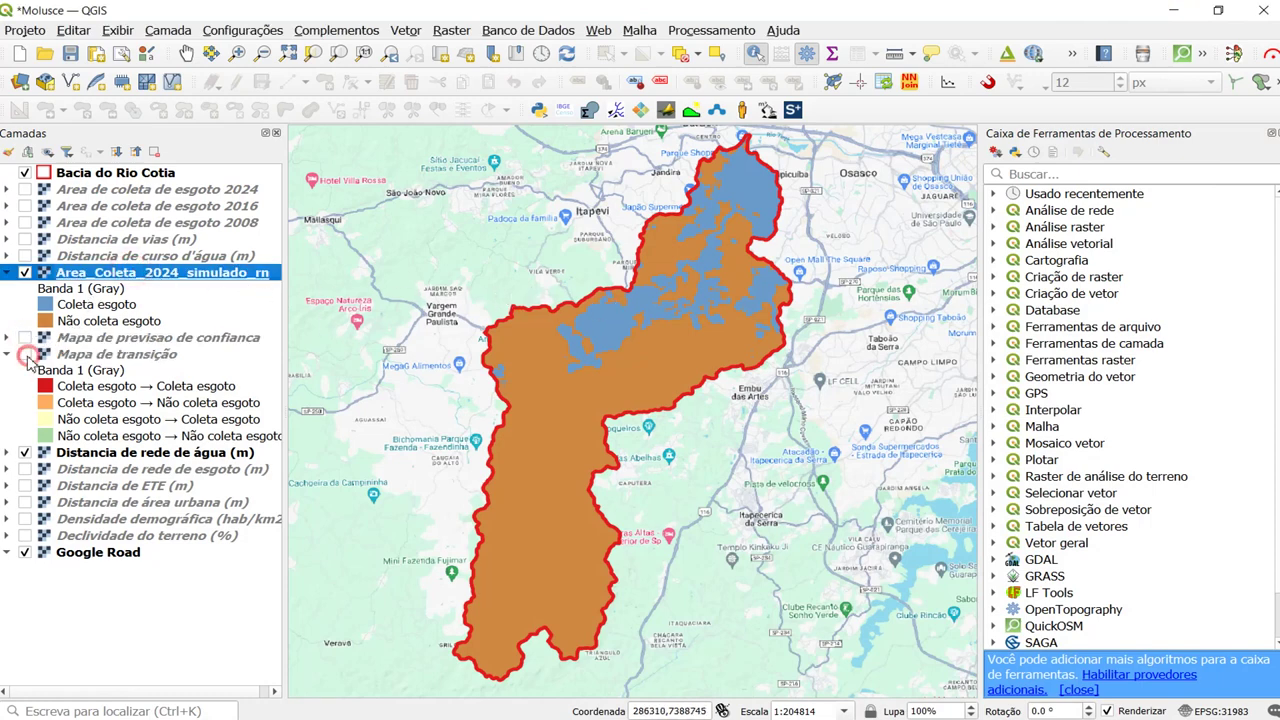
{"action": "left_click", "coordinate": [8, 273]}
{"action": "left_click_drag", "start_coordinate": [19, 283], "coordinate": [44, 198]}
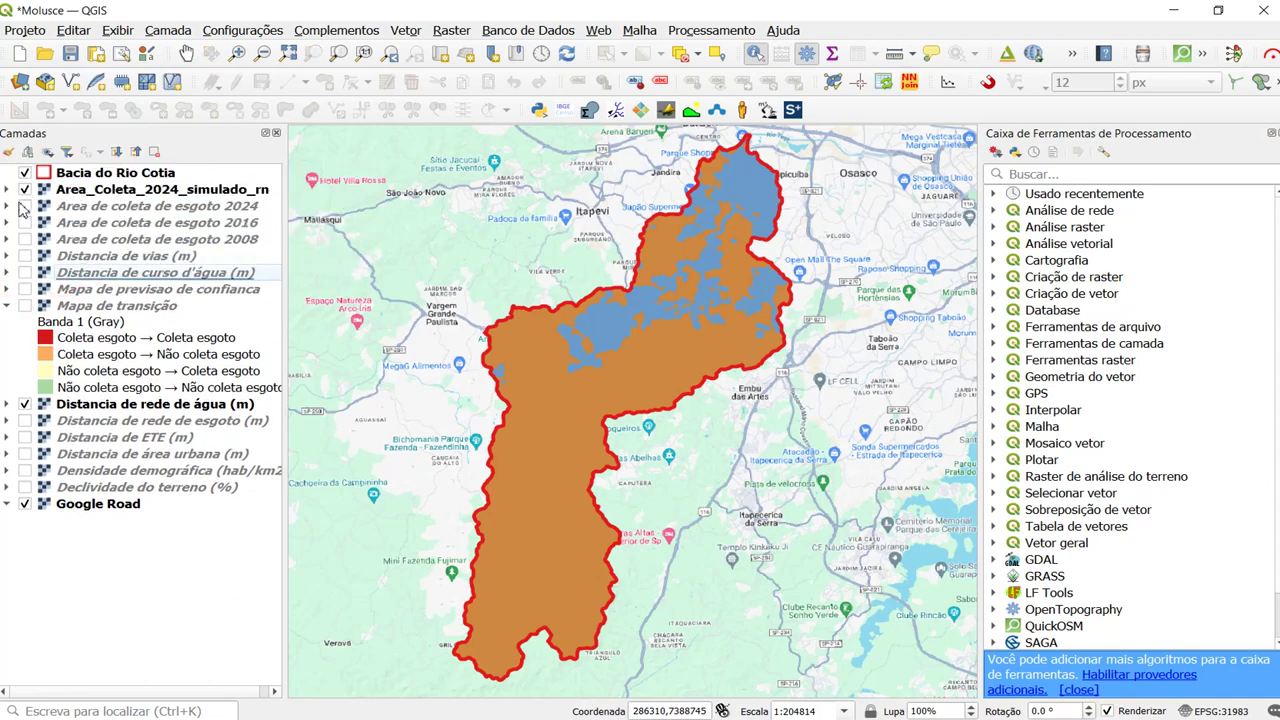
Show Area de coleta de esgoto 2024 in place of the simulated layer and view the northern part of the basin.
{"action": "left_click", "coordinate": [24, 206]}
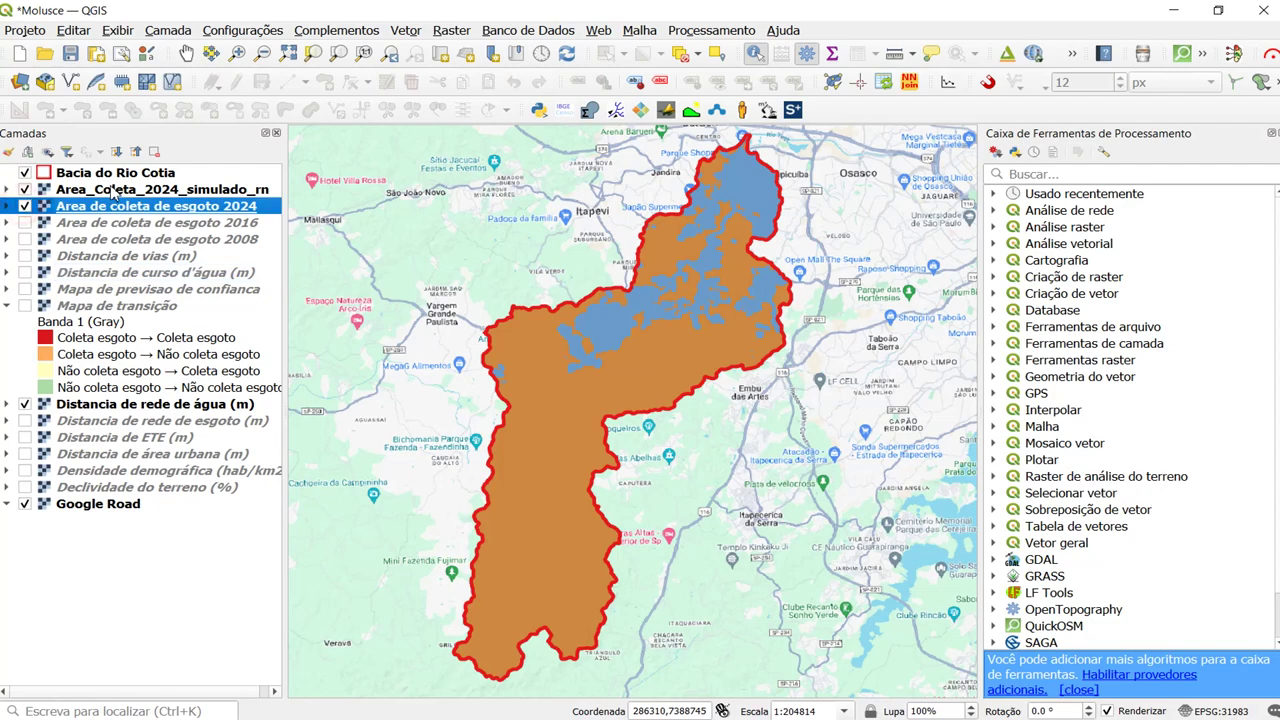
{"action": "left_click", "coordinate": [23, 190]}
{"action": "scroll", "coordinate": [663, 323], "scroll_direction": "up", "scroll_amount": 1}
{"action": "left_click_drag", "start_coordinate": [663, 323], "coordinate": [665, 473]}
{"action": "left_click_drag", "start_coordinate": [682, 384], "coordinate": [654, 426]}
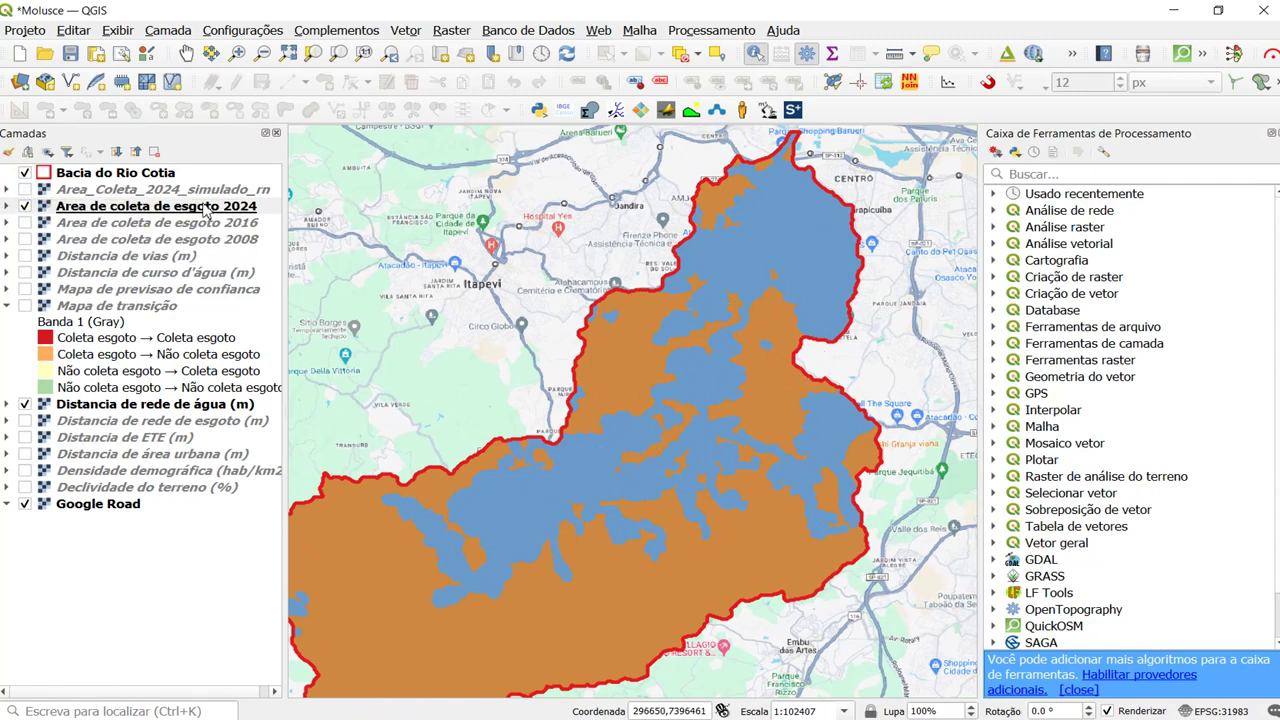
Compare Area_Coleta_2024_simulado_rn with Area de coleta de esgoto 2024 by repeatedly toggling the simulated layer's visibility.
{"action": "left_click", "coordinate": [26, 191]}
{"action": "left_click", "coordinate": [27, 191]}
{"action": "left_click", "coordinate": [27, 191]}
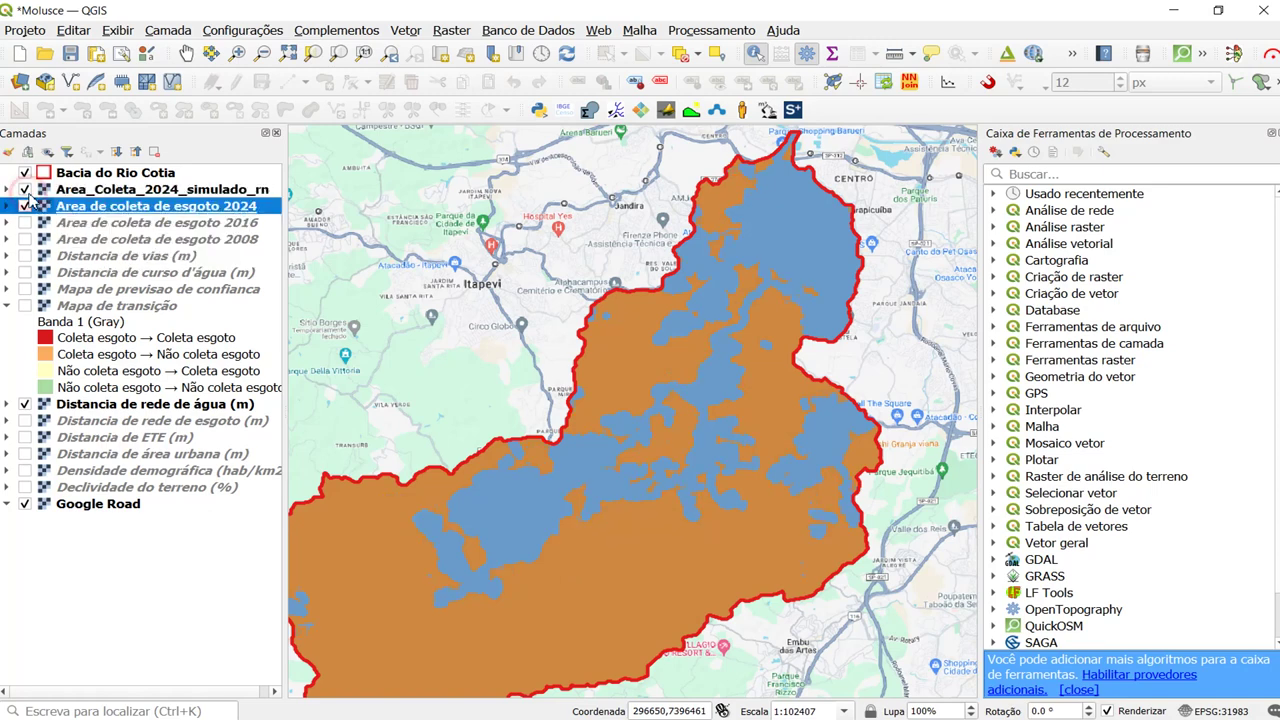
{"action": "left_click", "coordinate": [27, 191]}
{"action": "left_click", "coordinate": [27, 191]}
{"action": "left_click", "coordinate": [27, 191]}
{"action": "left_click", "coordinate": [27, 191]}
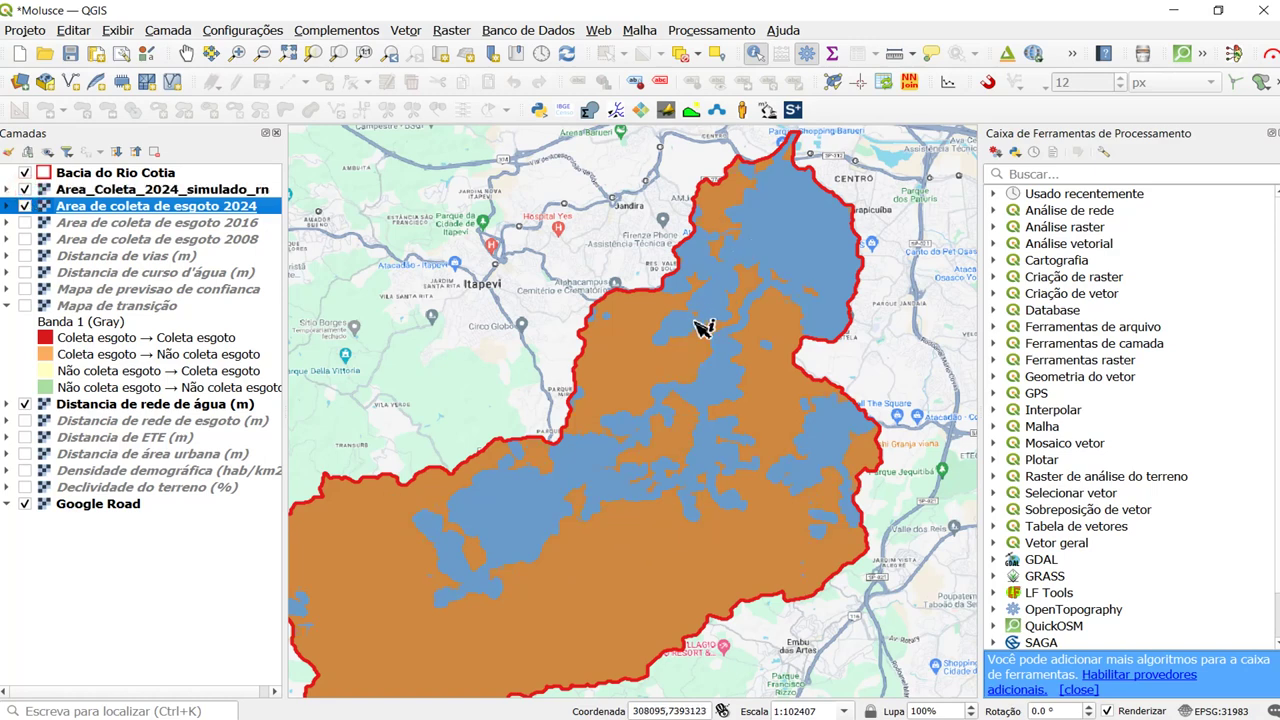
{"action": "left_click", "coordinate": [22, 190]}
{"action": "left_click", "coordinate": [22, 190]}
{"action": "left_click", "coordinate": [22, 190]}
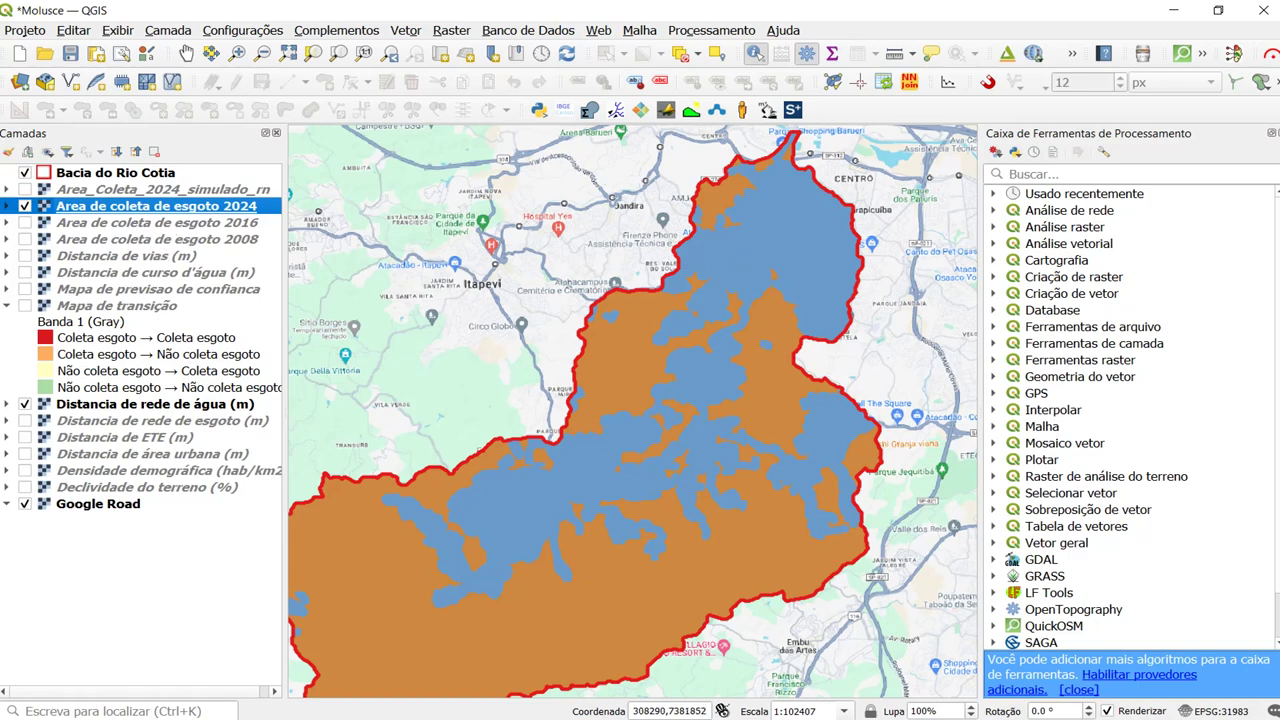
Switch to MOLUSCE's validation and load ACOLESG24.tif from the Simulacao_ManchaTrat_Terrset folder as the map of true values.
{"action": "left_click", "coordinate": [806, 694]}
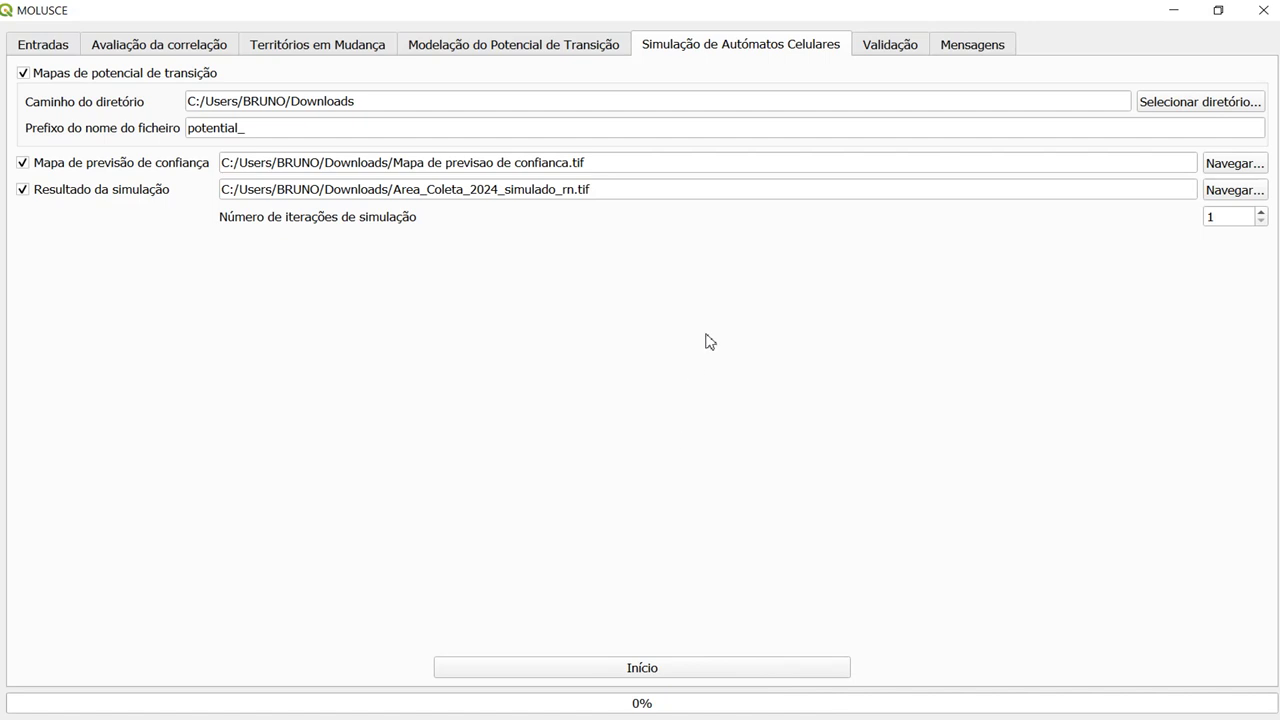
{"action": "left_click", "coordinate": [890, 45]}
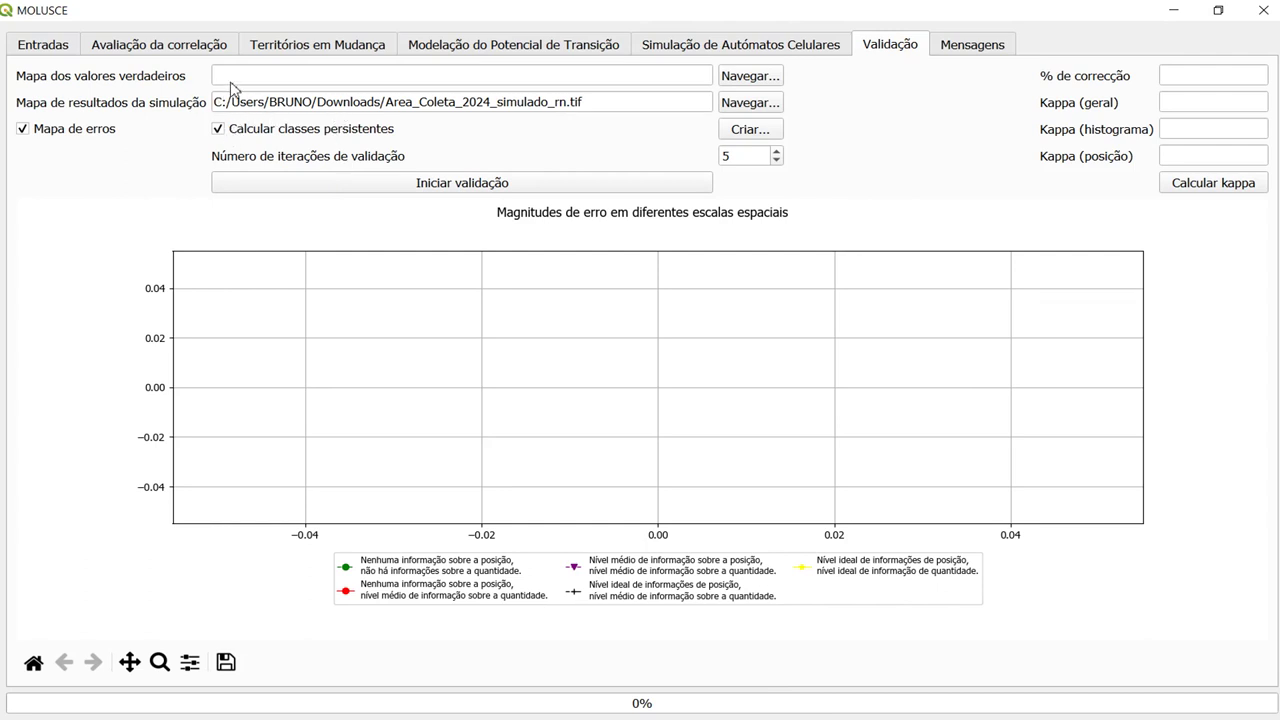
{"action": "left_click", "coordinate": [740, 78]}
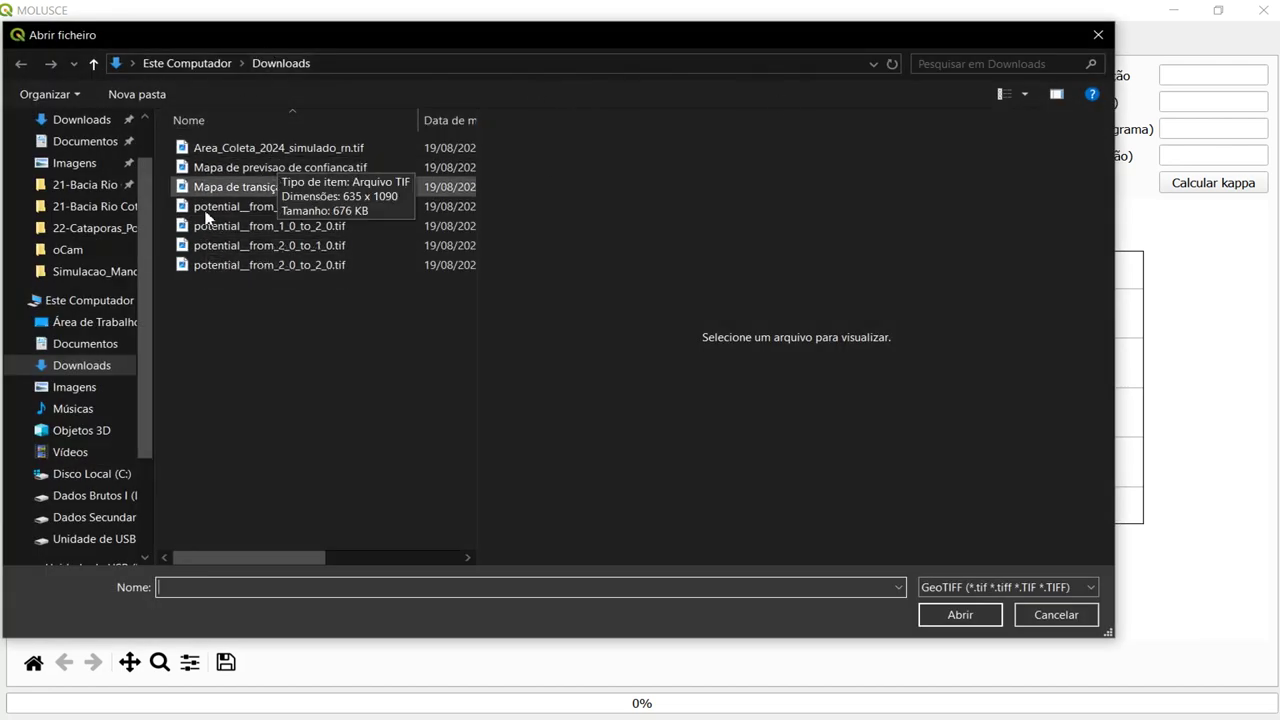
{"action": "left_click", "coordinate": [115, 271]}
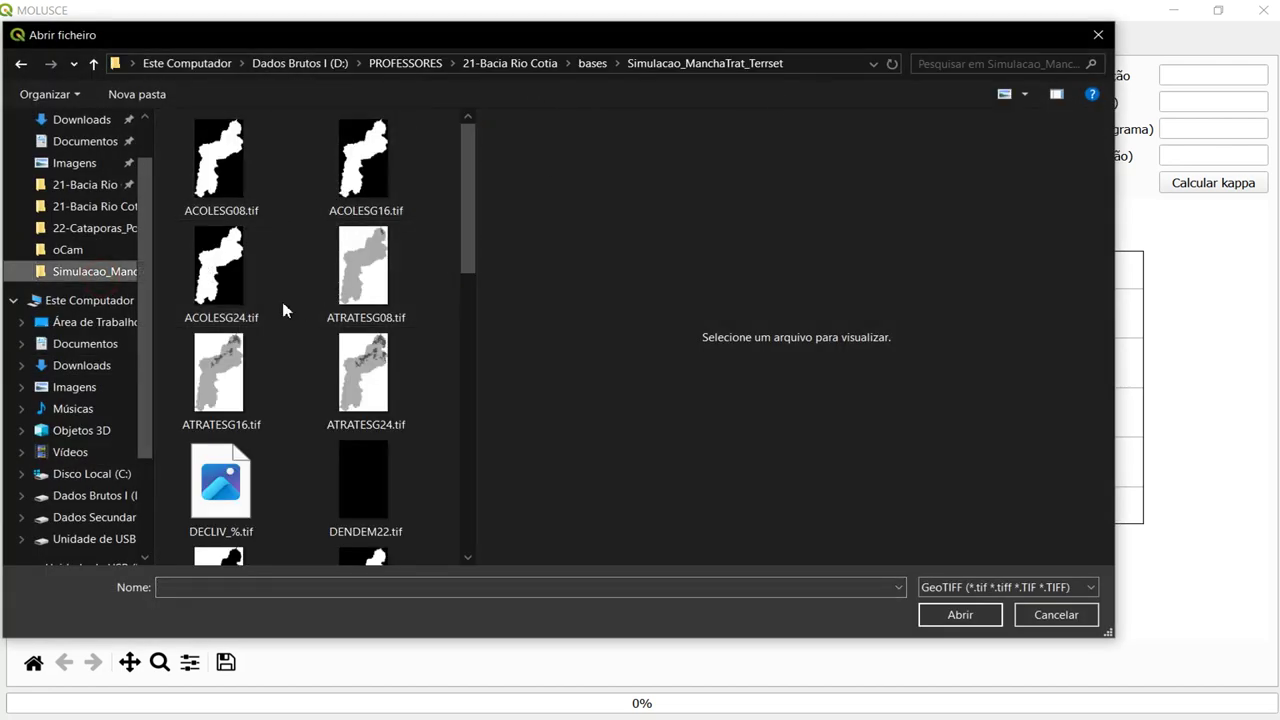
{"action": "double_click", "coordinate": [240, 316]}
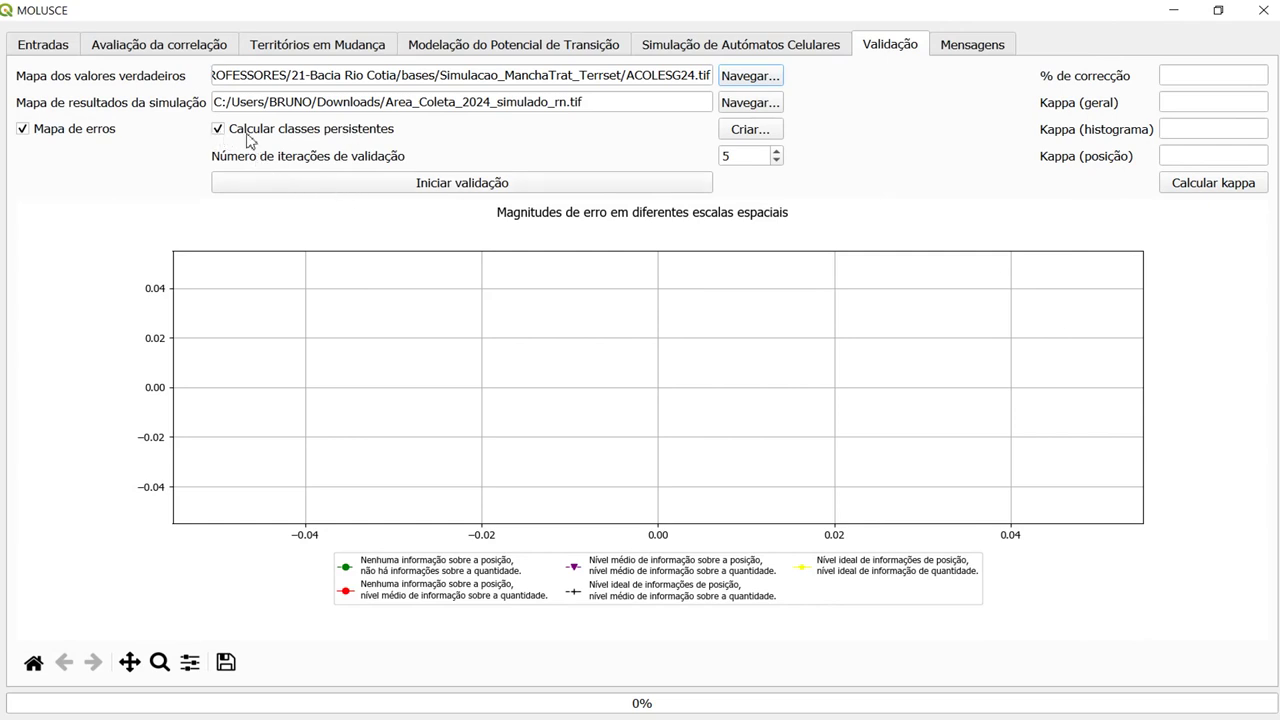
Create the error map with persistent classes as the GeoTIFF "Mapa de persistencia" in Downloads.
{"action": "left_click", "coordinate": [726, 134]}
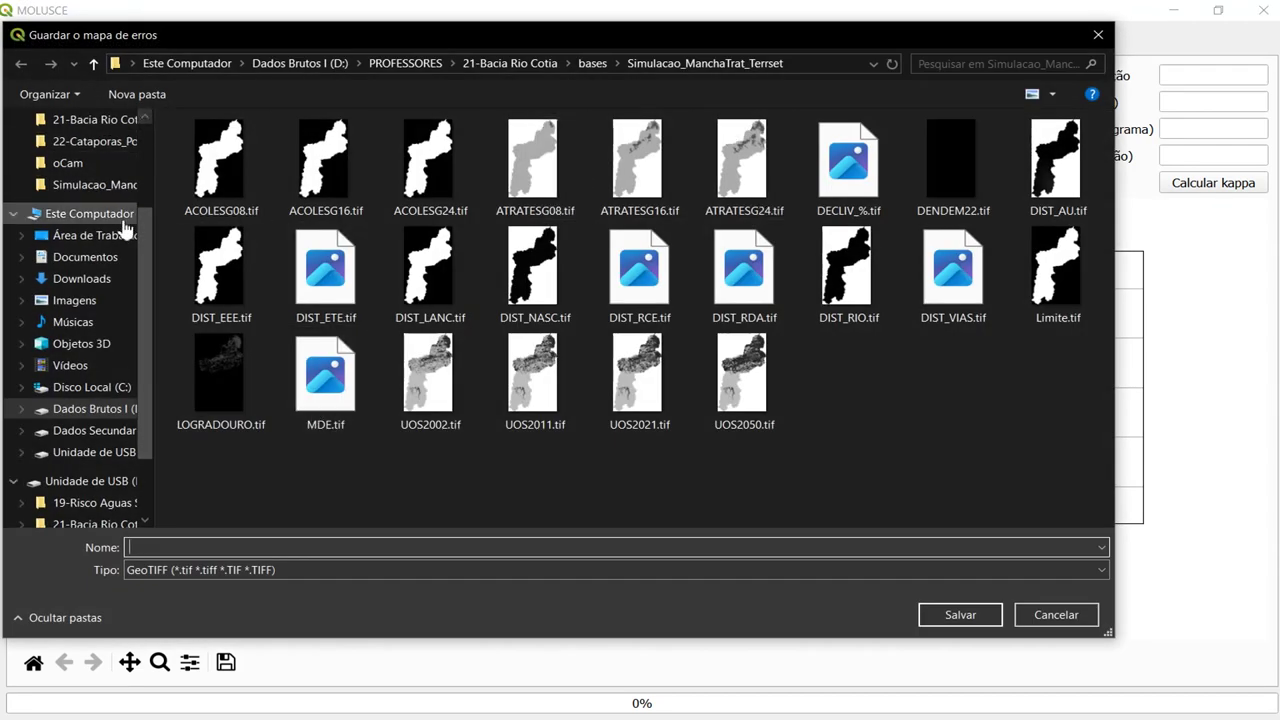
{"action": "scroll", "coordinate": [80, 210], "scroll_direction": "up", "scroll_amount": 2}
{"action": "left_click", "coordinate": [82, 141]}
{"action": "left_click", "coordinate": [268, 550]}
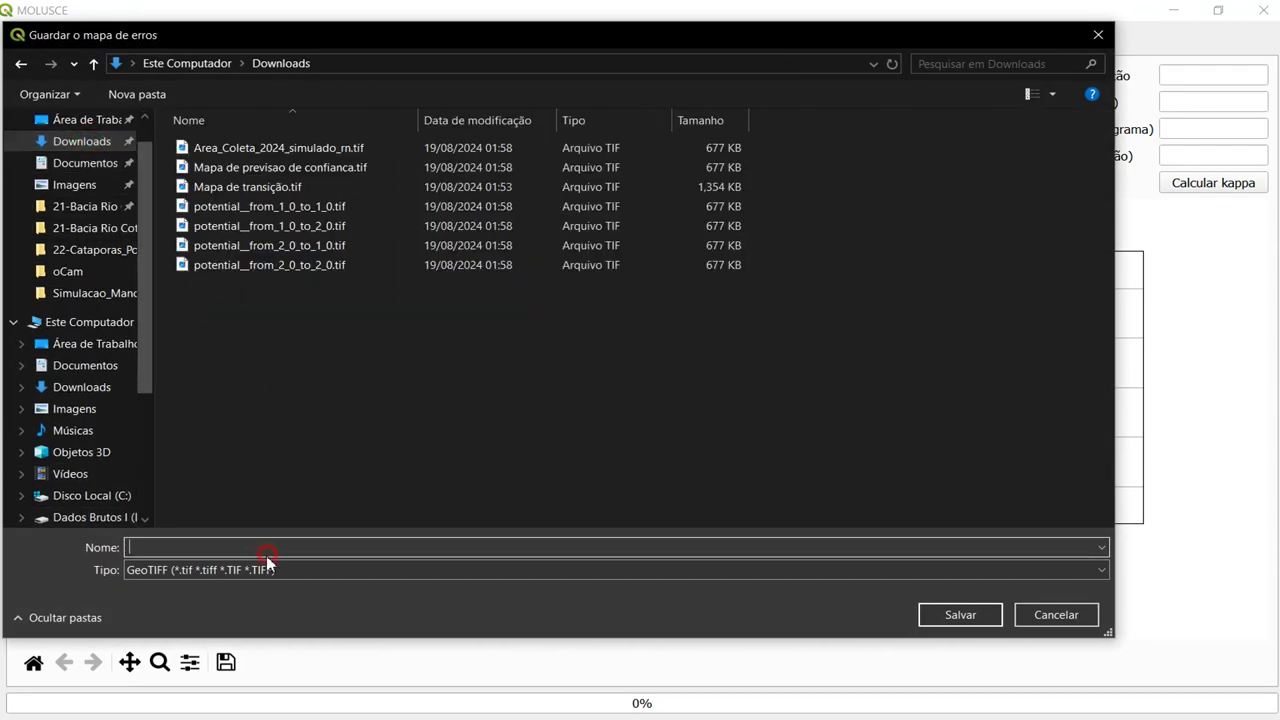
{"action": "type", "text": "Mapa "}
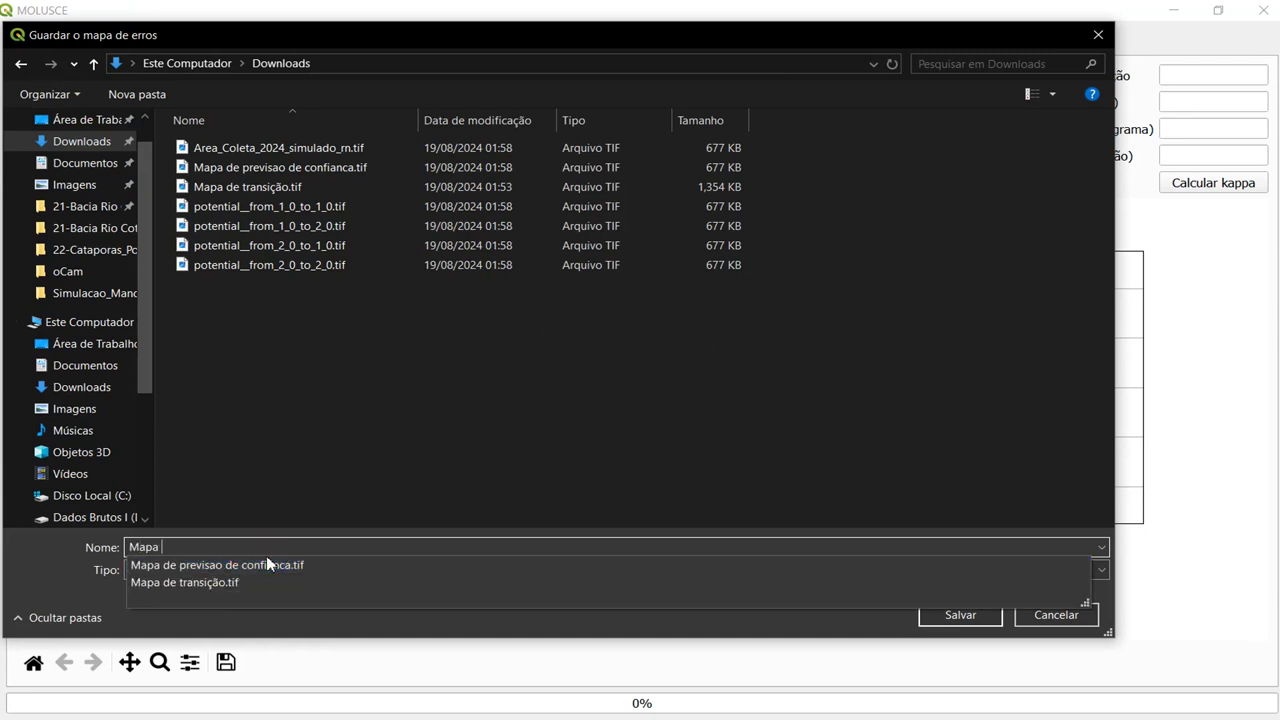
{"action": "type", "text": "de per"}
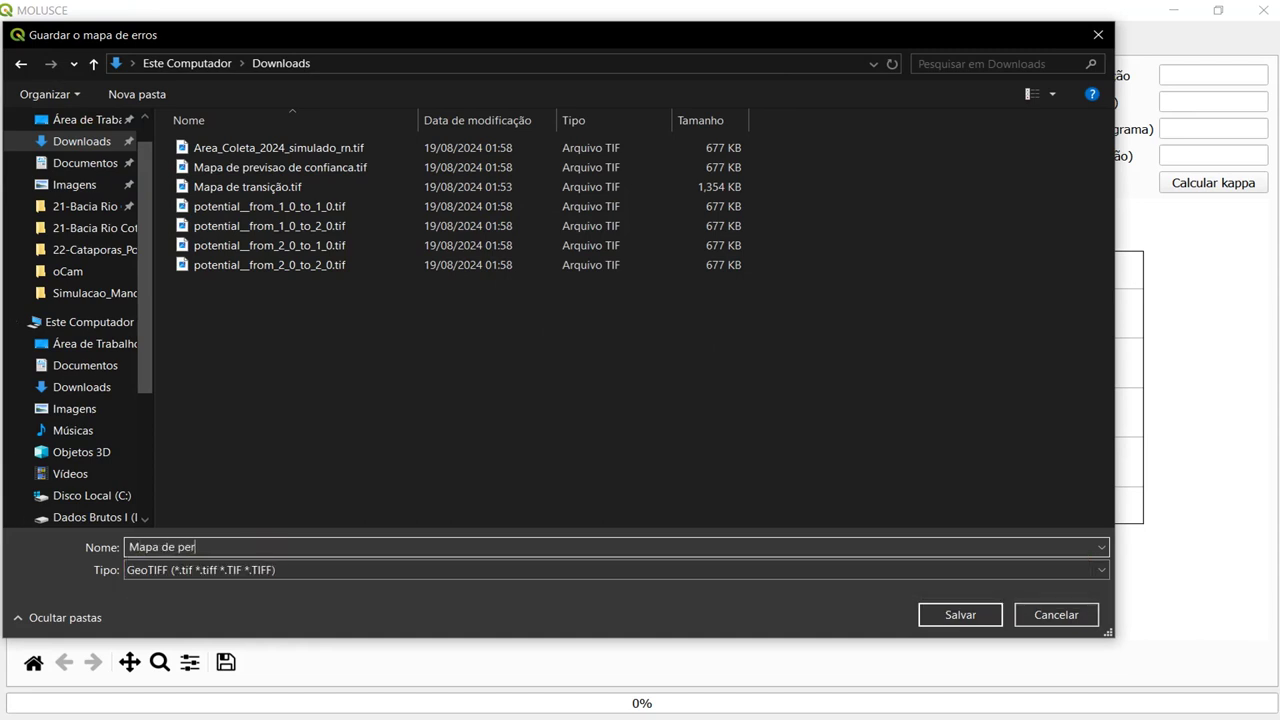
{"action": "type", "text": "sistencia"}
{"action": "key", "text": "Return"}
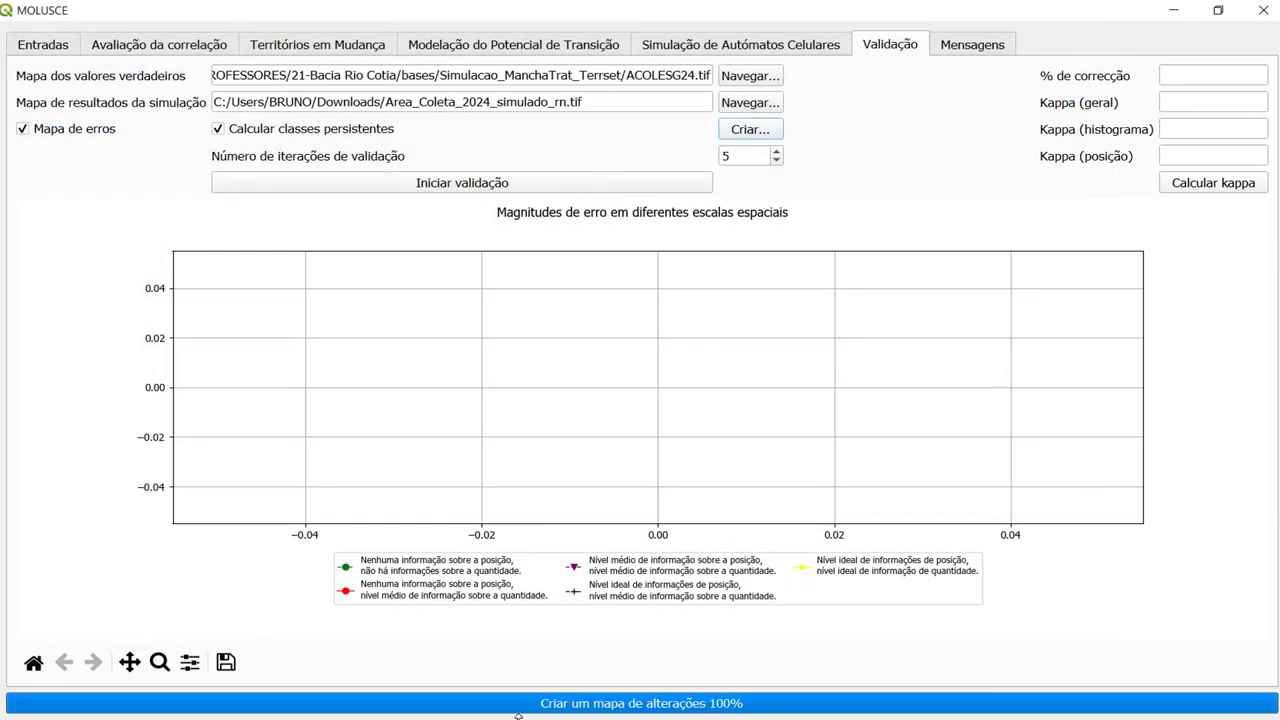
In the QGIS map, show Mapa de transição and hide Mapa de persistencia and Area de coleta de esgoto 2024.
{"action": "left_click", "coordinate": [1160, 12]}
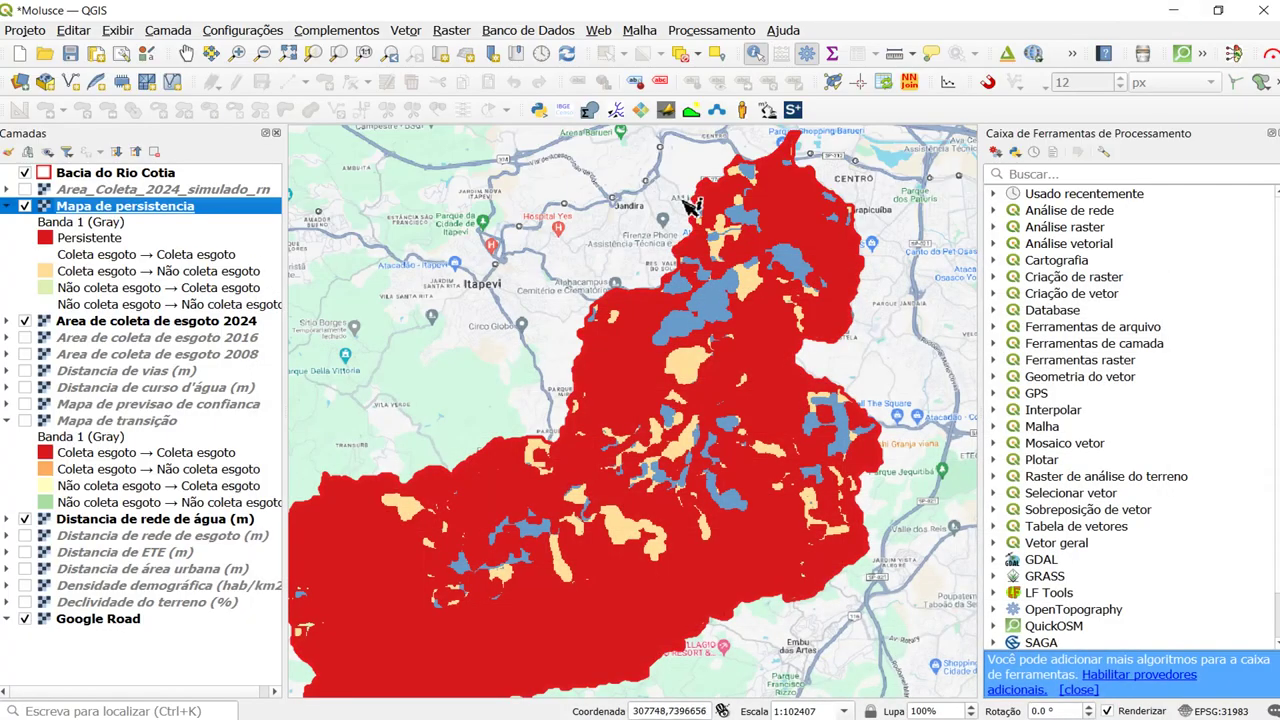
{"action": "scroll", "coordinate": [655, 240], "scroll_direction": "down", "scroll_amount": 2}
{"action": "left_click_drag", "start_coordinate": [655, 258], "coordinate": [723, 218]}
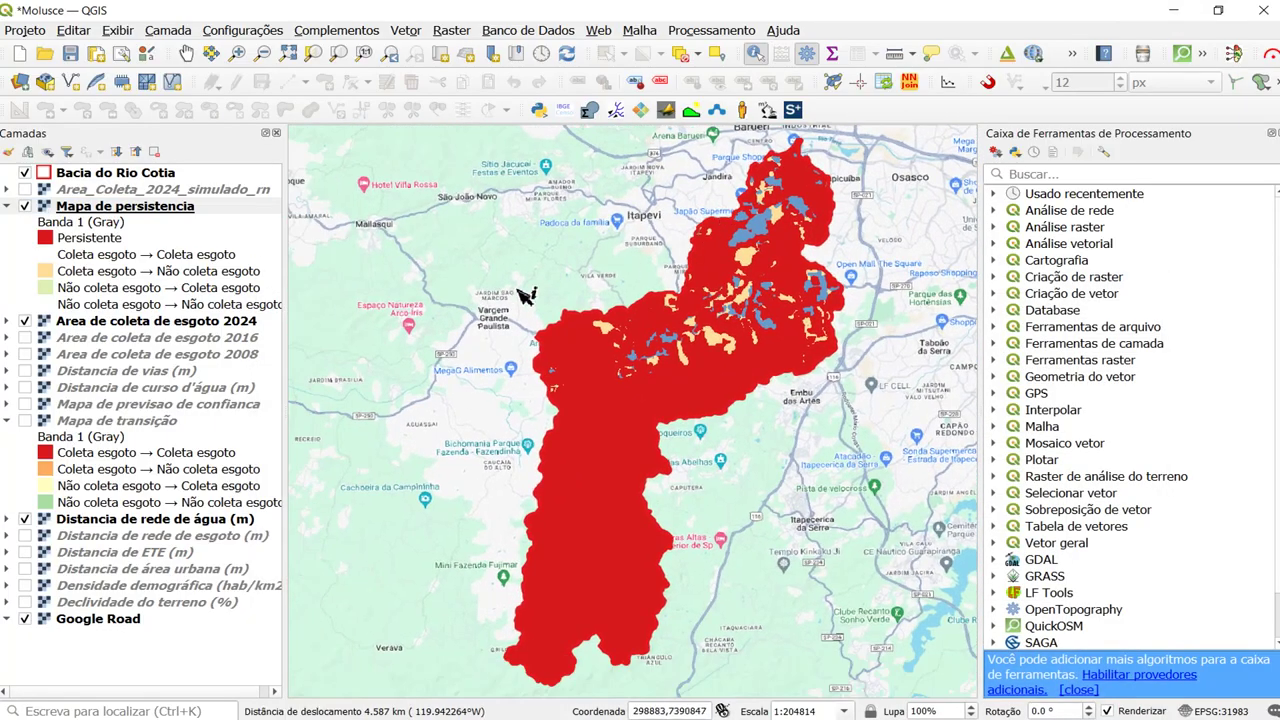
{"action": "left_click", "coordinate": [25, 421]}
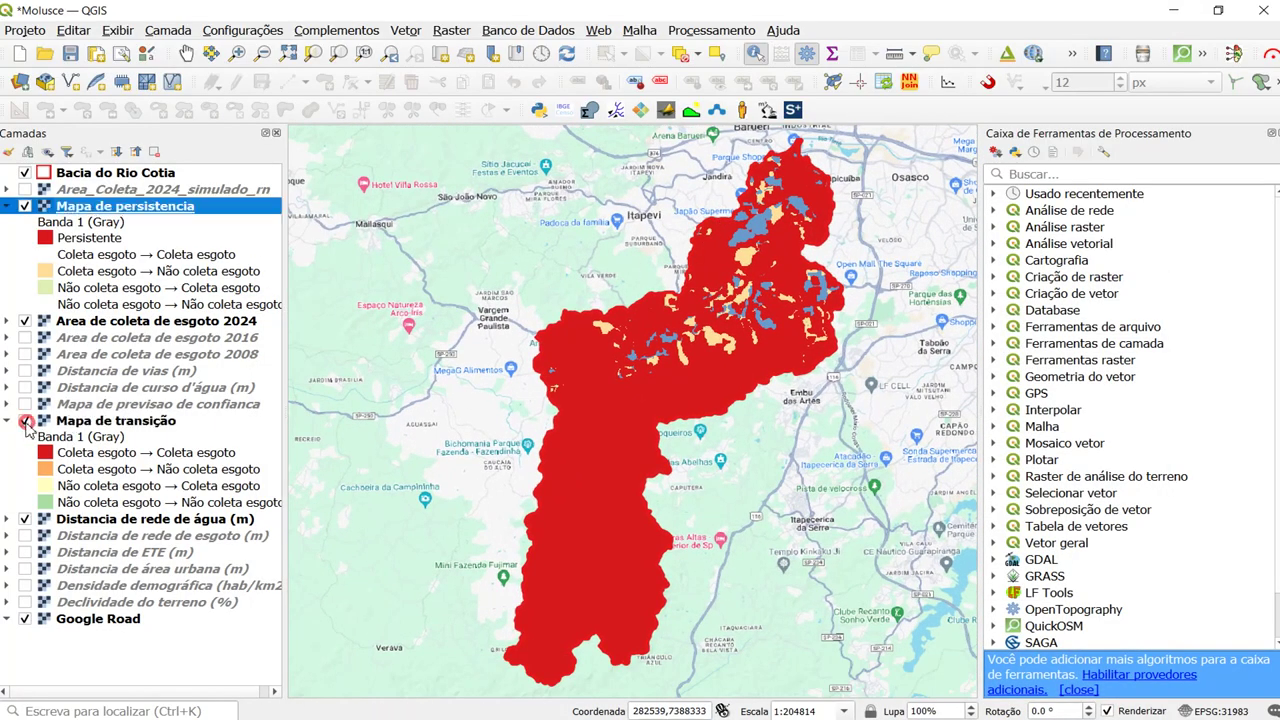
{"action": "left_click", "coordinate": [25, 207]}
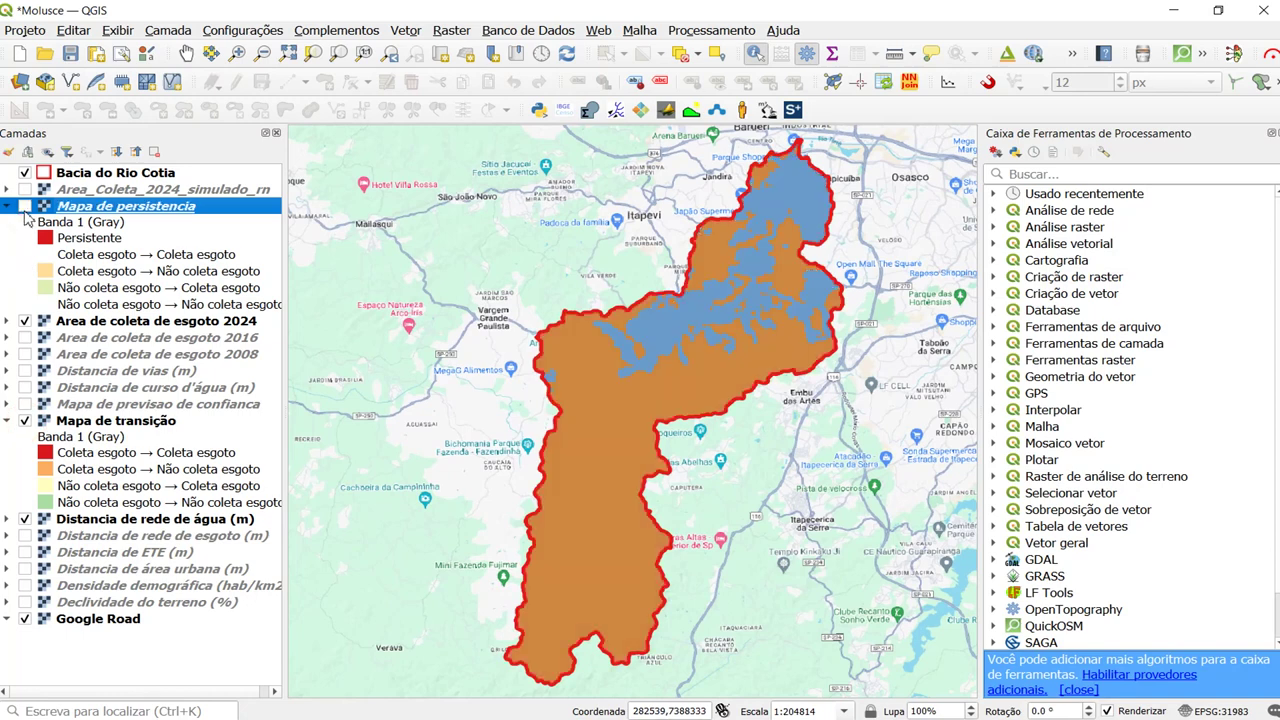
{"action": "left_click", "coordinate": [25, 321]}
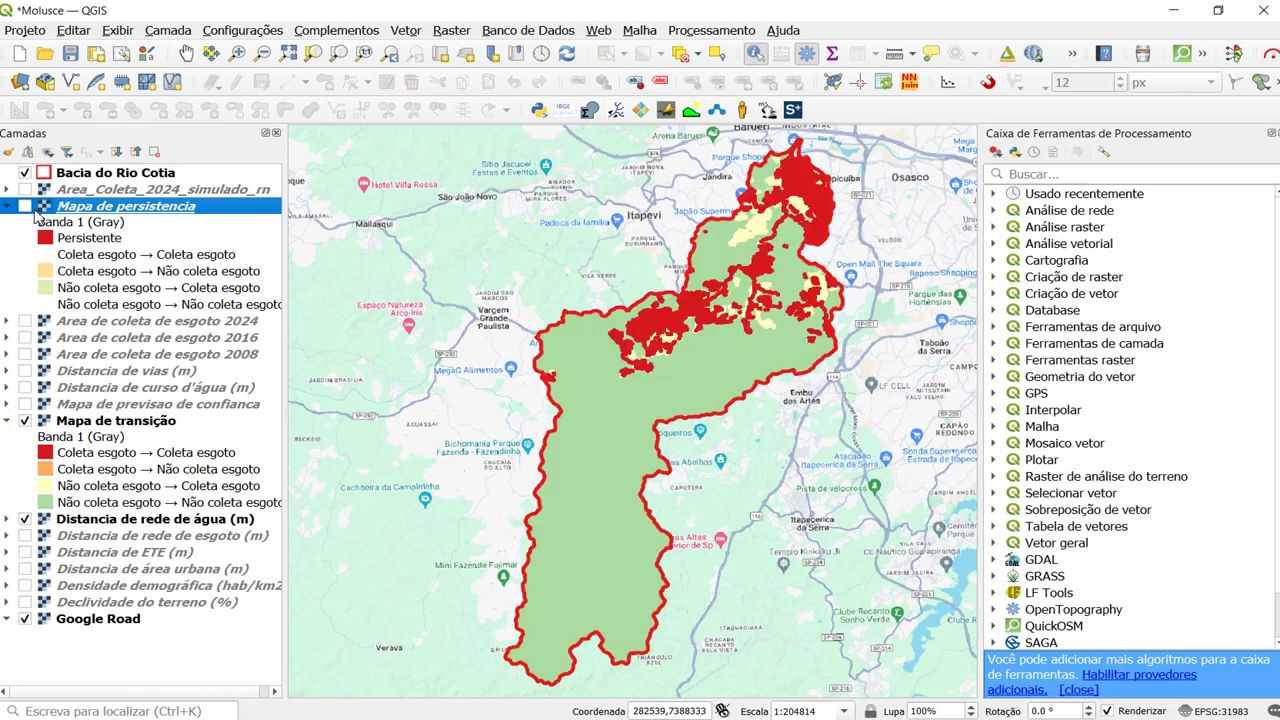
Compare Mapa de persistencia with Mapa de transição by toggling the persistence layer, and examine the non-persistent patches in the northern basin.
{"action": "left_click", "coordinate": [25, 206]}
{"action": "left_click", "coordinate": [25, 207]}
{"action": "left_click", "coordinate": [25, 207]}
{"action": "left_click", "coordinate": [25, 206]}
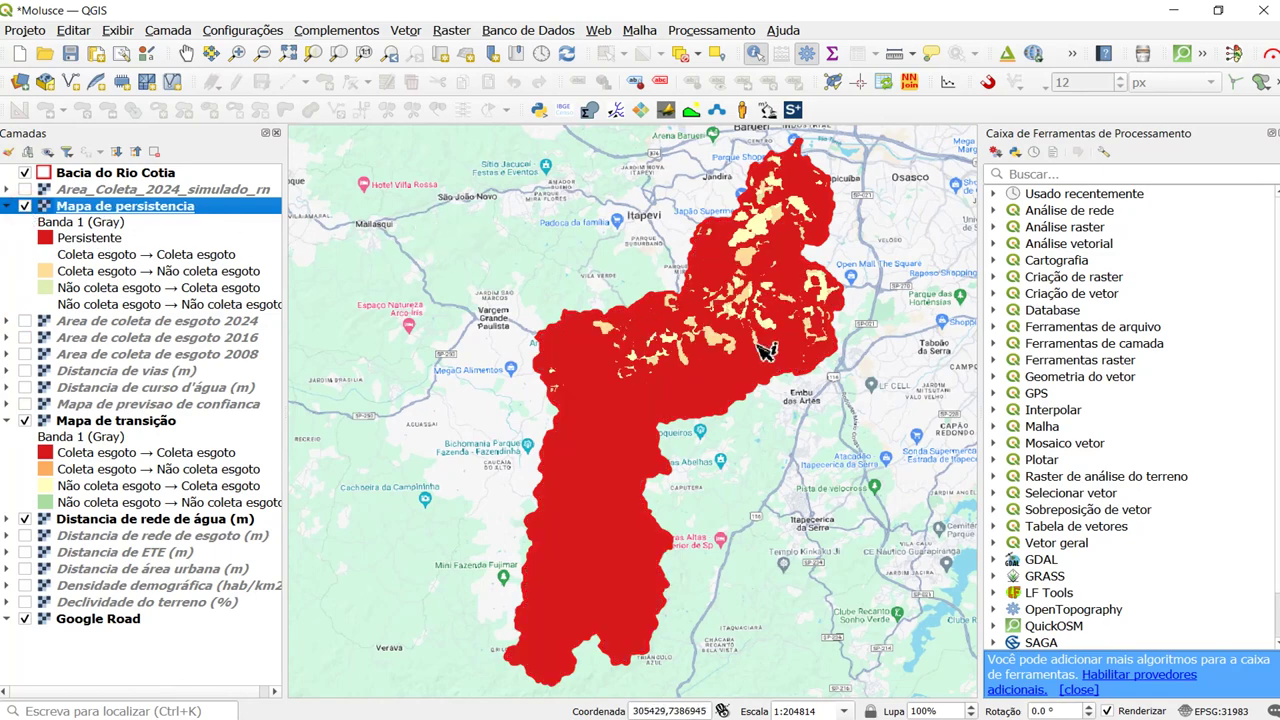
{"action": "scroll", "coordinate": [820, 357], "scroll_direction": "up", "scroll_amount": 1}
{"action": "scroll", "coordinate": [817, 351], "scroll_direction": "down", "scroll_amount": 1}
{"action": "scroll", "coordinate": [757, 280], "scroll_direction": "up", "scroll_amount": 1}
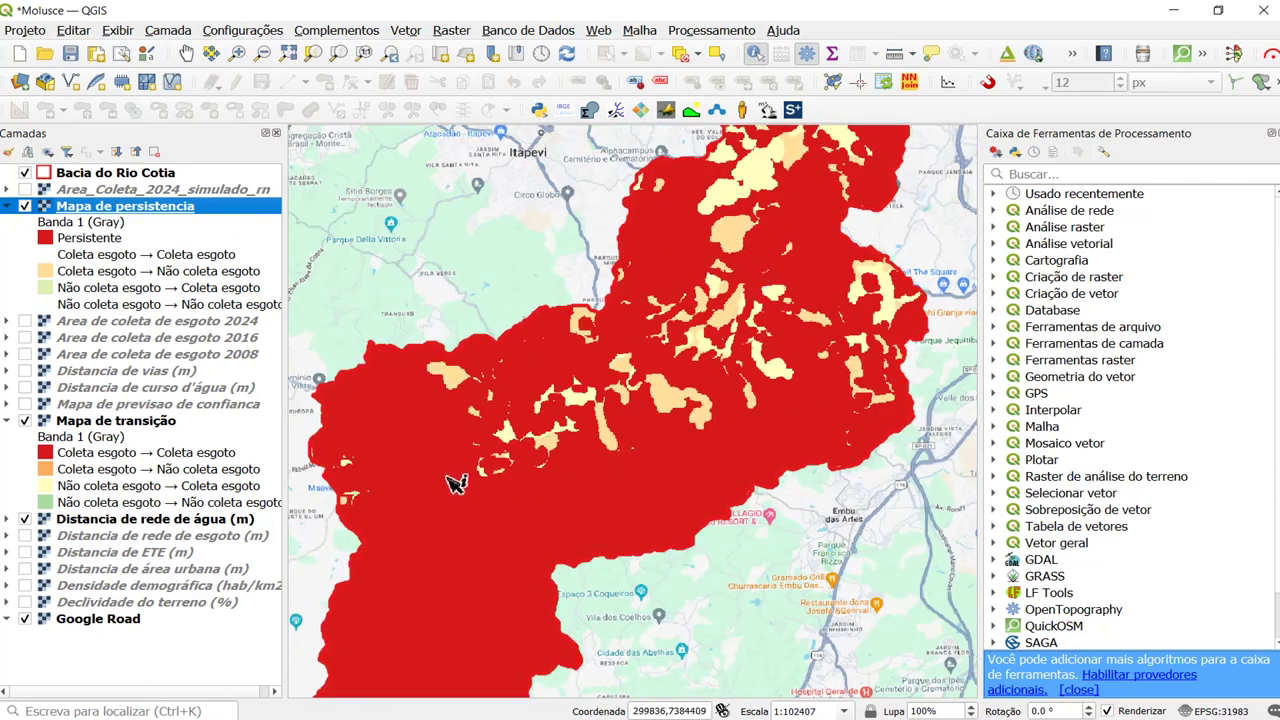
{"action": "left_click_drag", "start_coordinate": [672, 352], "coordinate": [640, 500]}
{"action": "left_click_drag", "start_coordinate": [712, 376], "coordinate": [466, 220]}
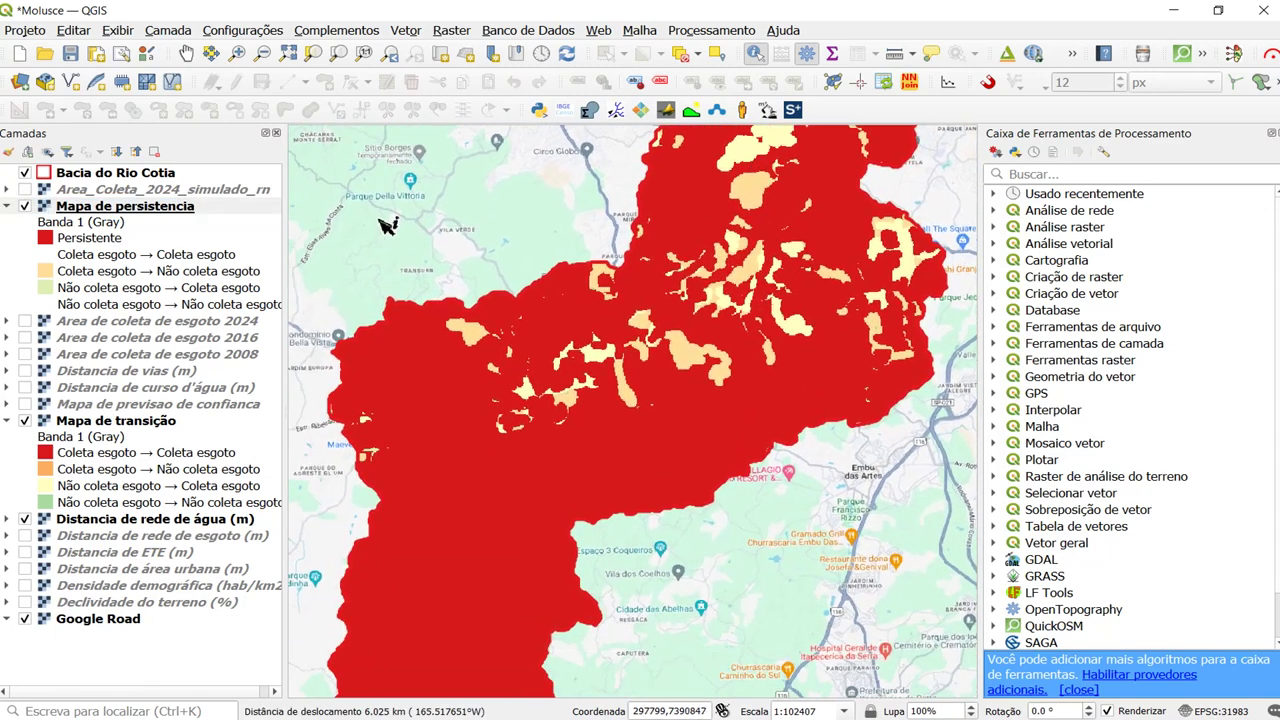
{"action": "left_click_drag", "start_coordinate": [781, 290], "coordinate": [757, 366]}
{"action": "scroll", "coordinate": [780, 240], "scroll_direction": "down", "scroll_amount": 1}
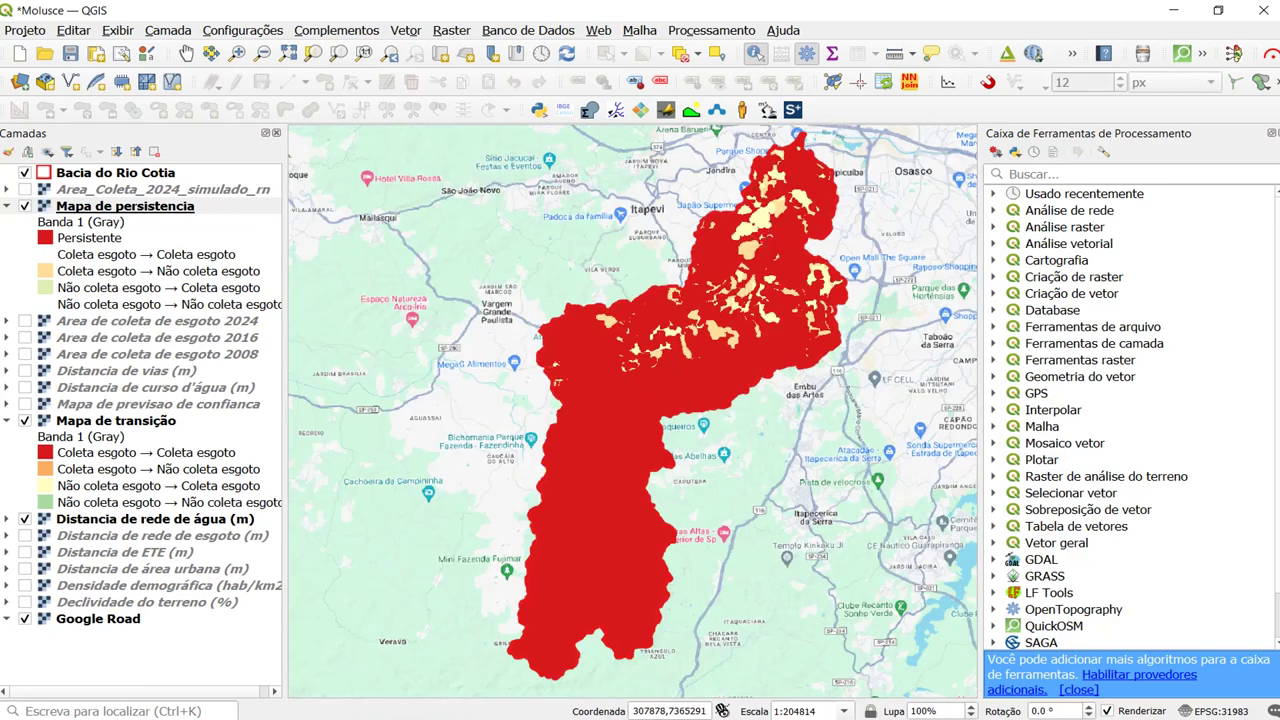
In MOLUSCE, calculate the kappa statistics and run the validation with 5 iterations for the simulated 2024 map.
{"action": "left_click", "coordinate": [800, 663]}
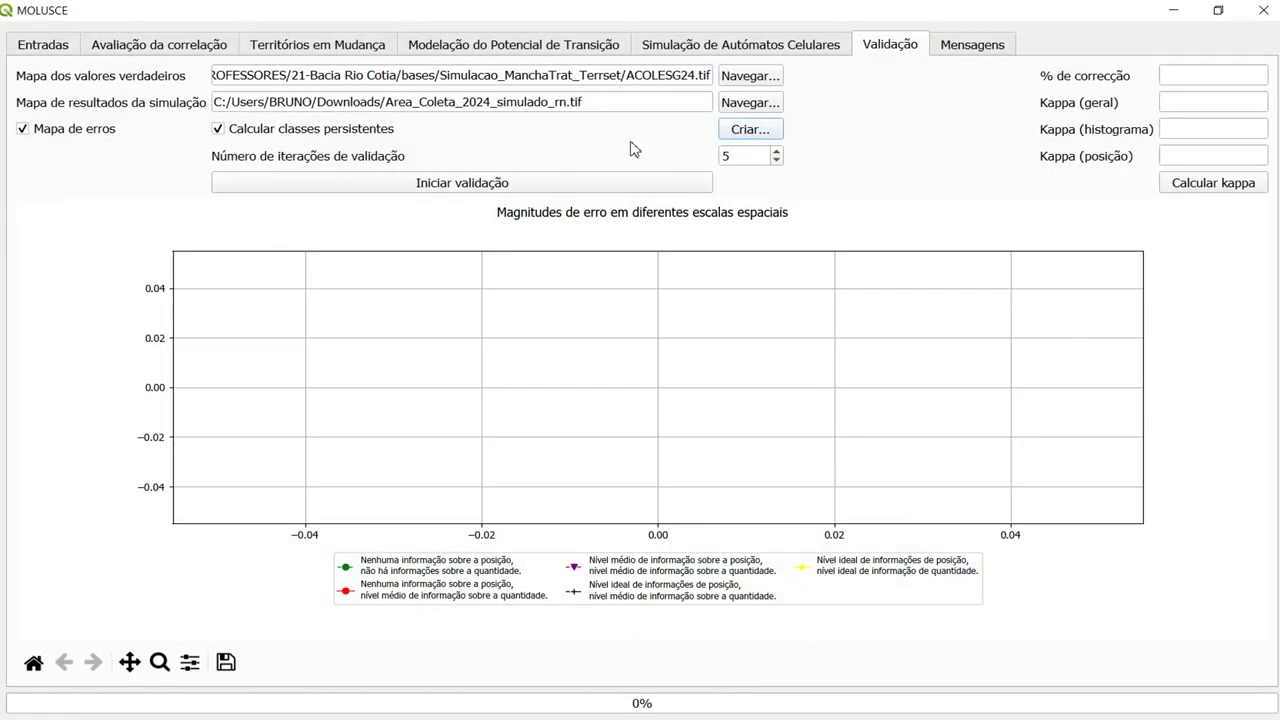
{"action": "left_click", "coordinate": [1205, 186]}
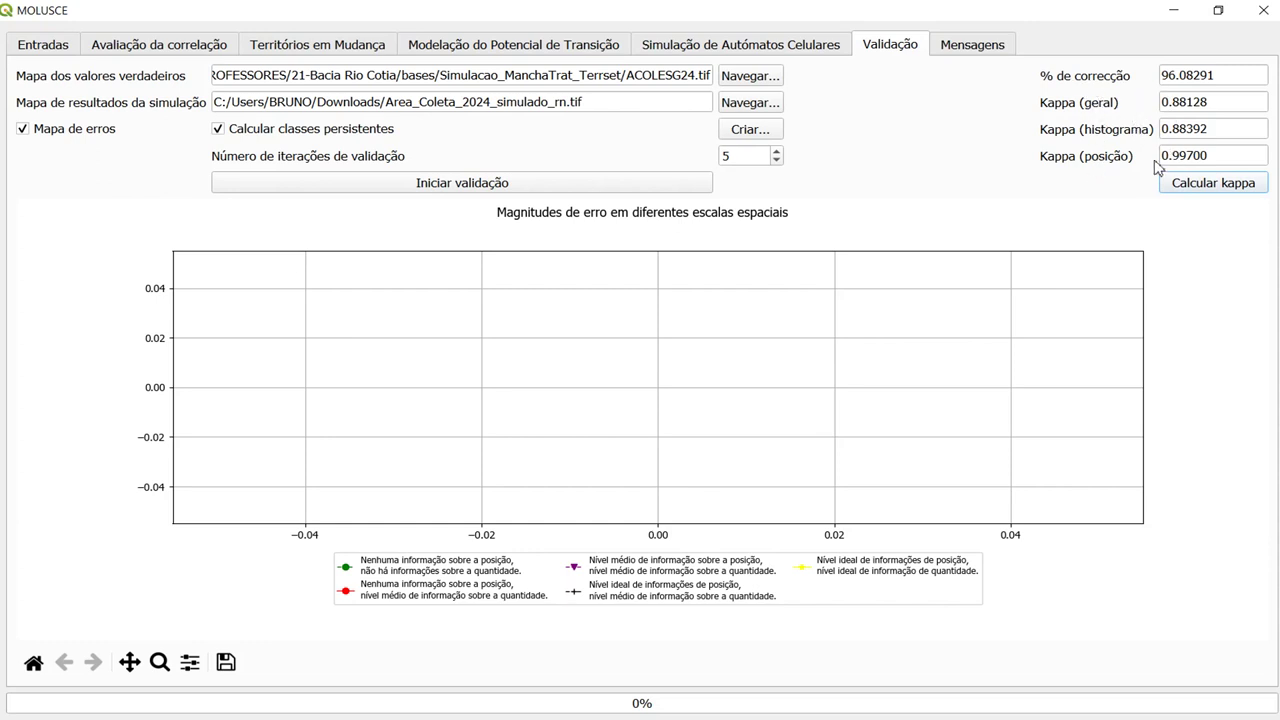
{"action": "left_click", "coordinate": [506, 186]}
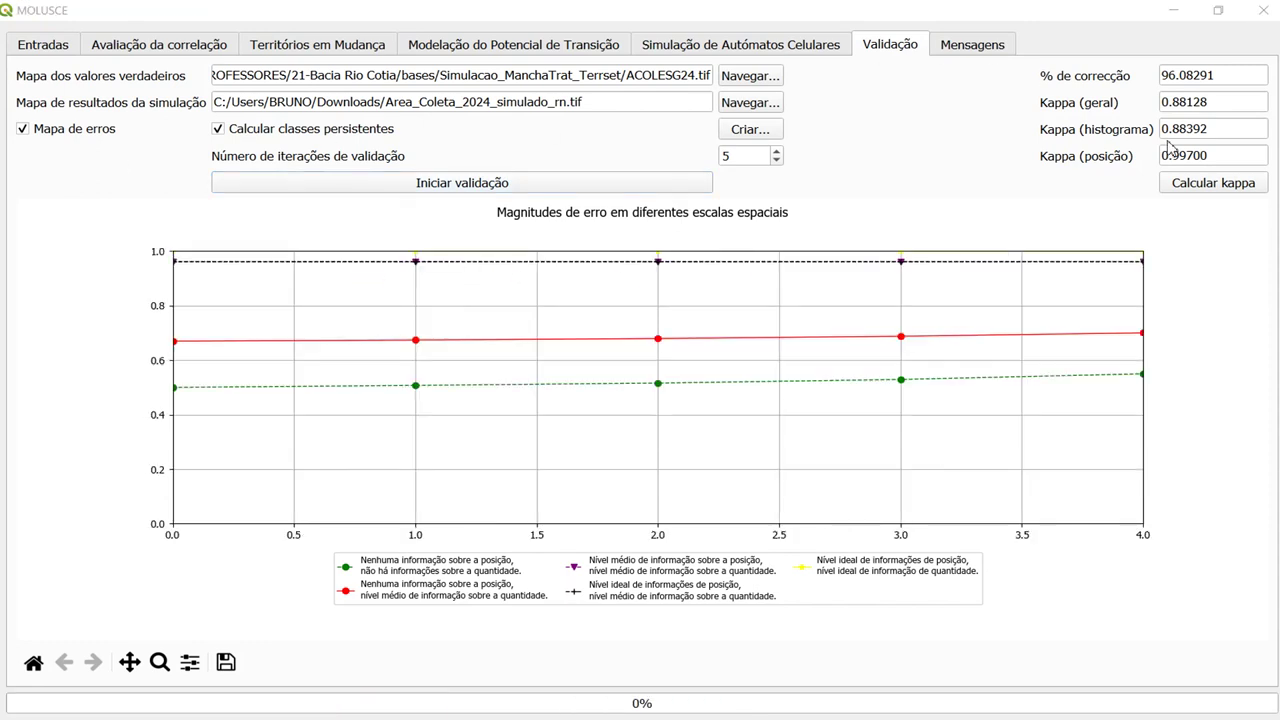
{"action": "left_click", "coordinate": [1211, 186]}
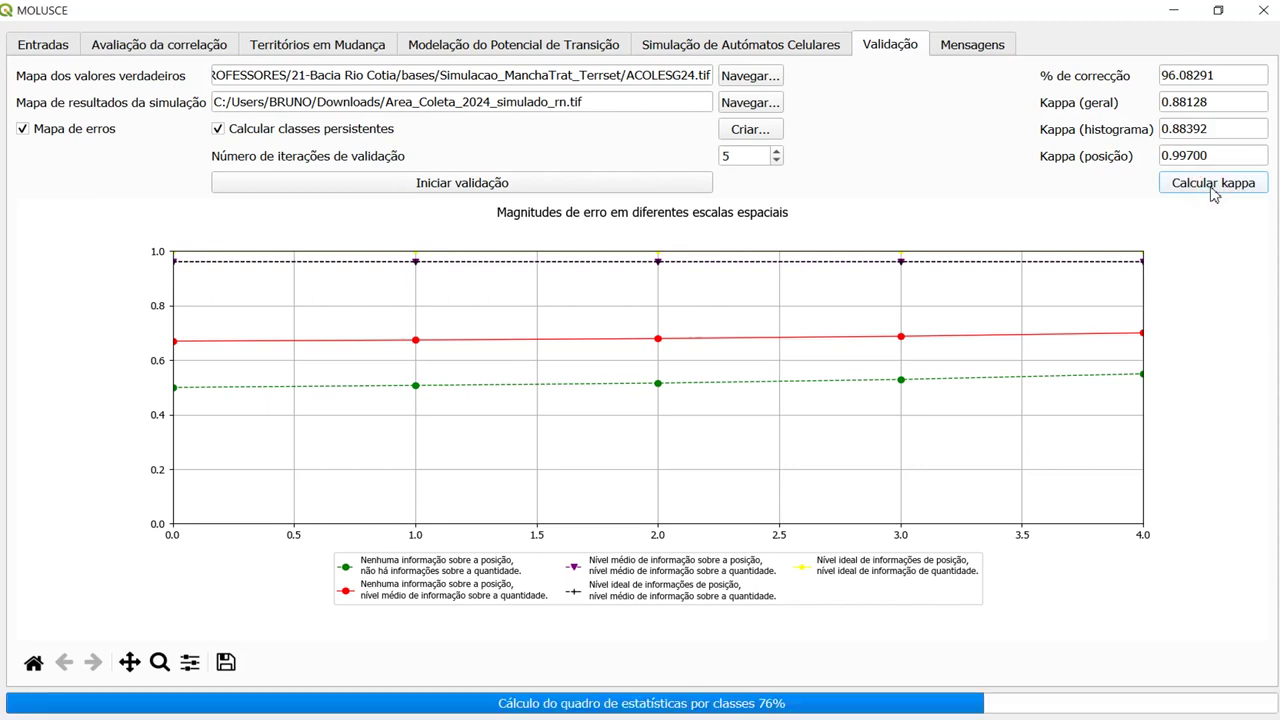
{"action": "left_click", "coordinate": [1182, 128]}
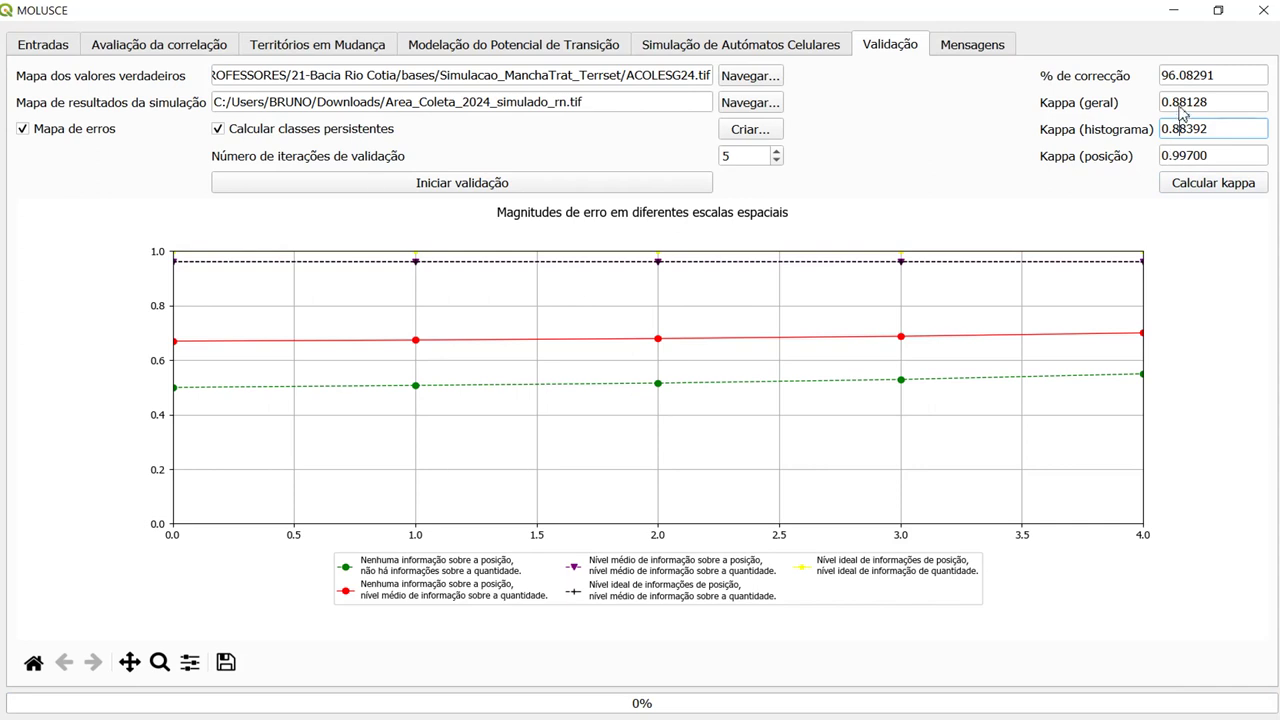
Consult the Cohen's kappa interpretation table from Psicometria Online in the browser's image results, and return to the MOLUSCE validation.
{"action": "key", "text": "alt+Tab"}
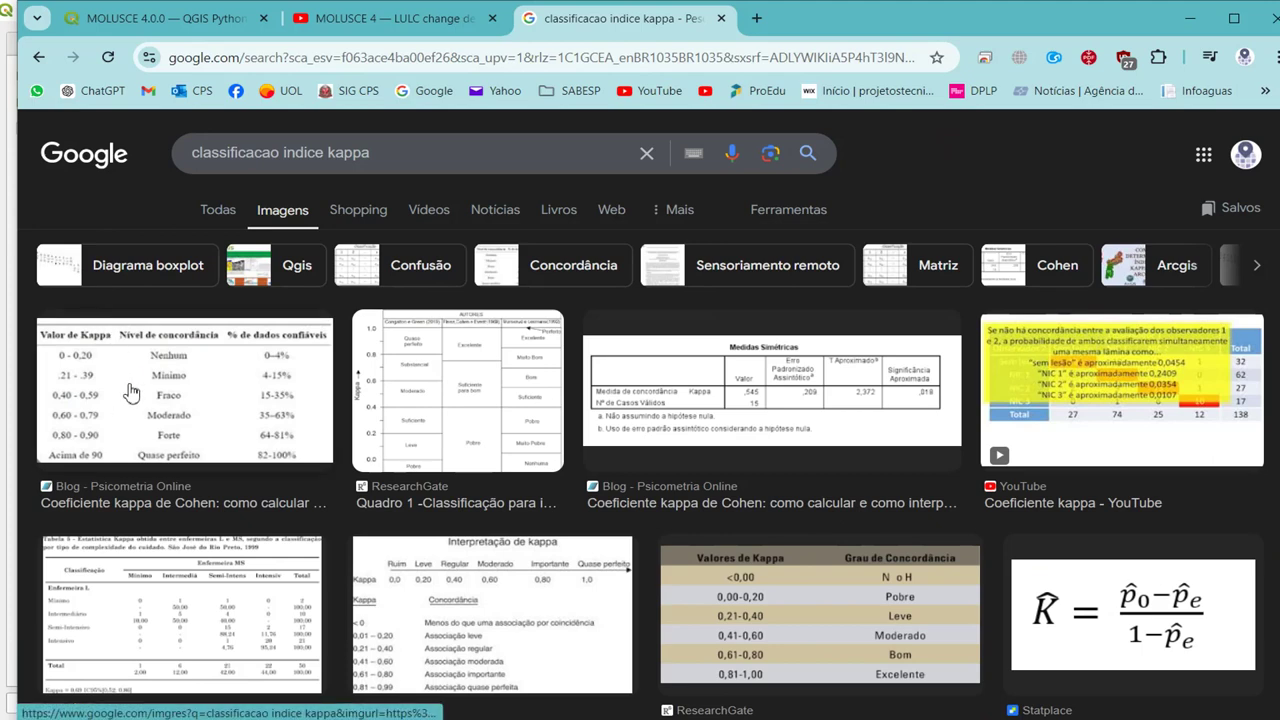
{"action": "left_click", "coordinate": [130, 390]}
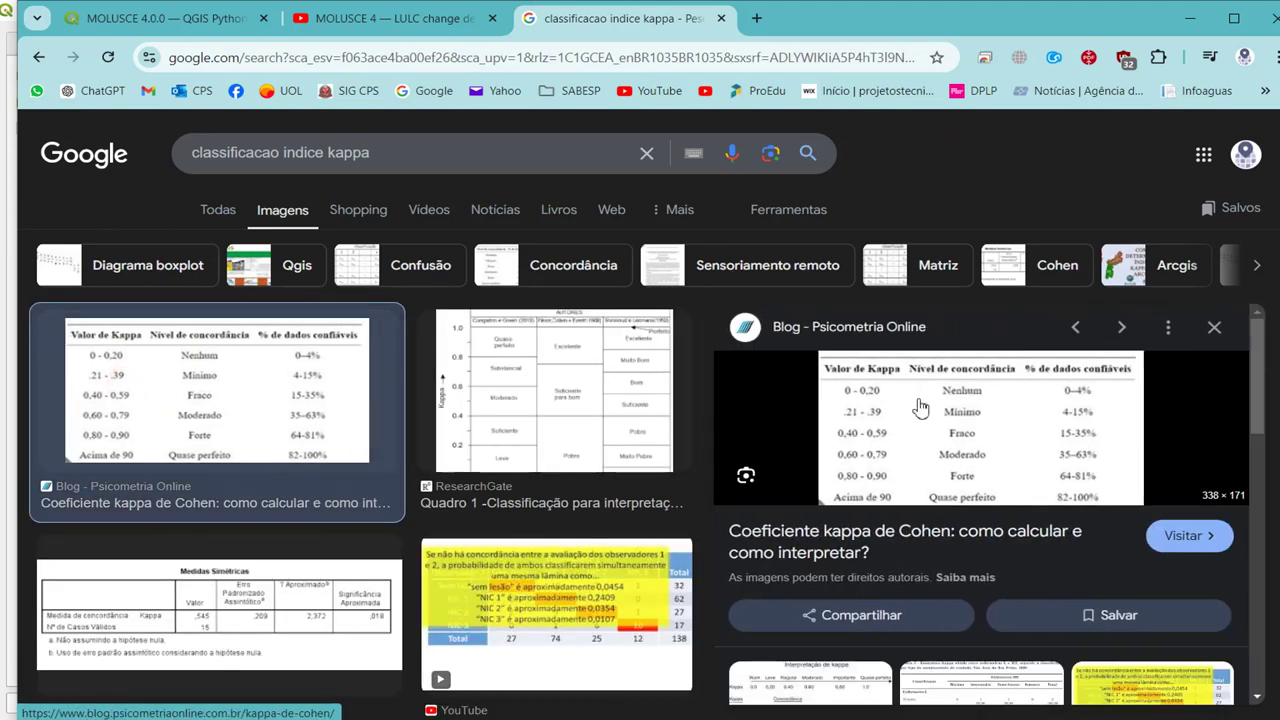
{"action": "left_click", "coordinate": [760, 662]}
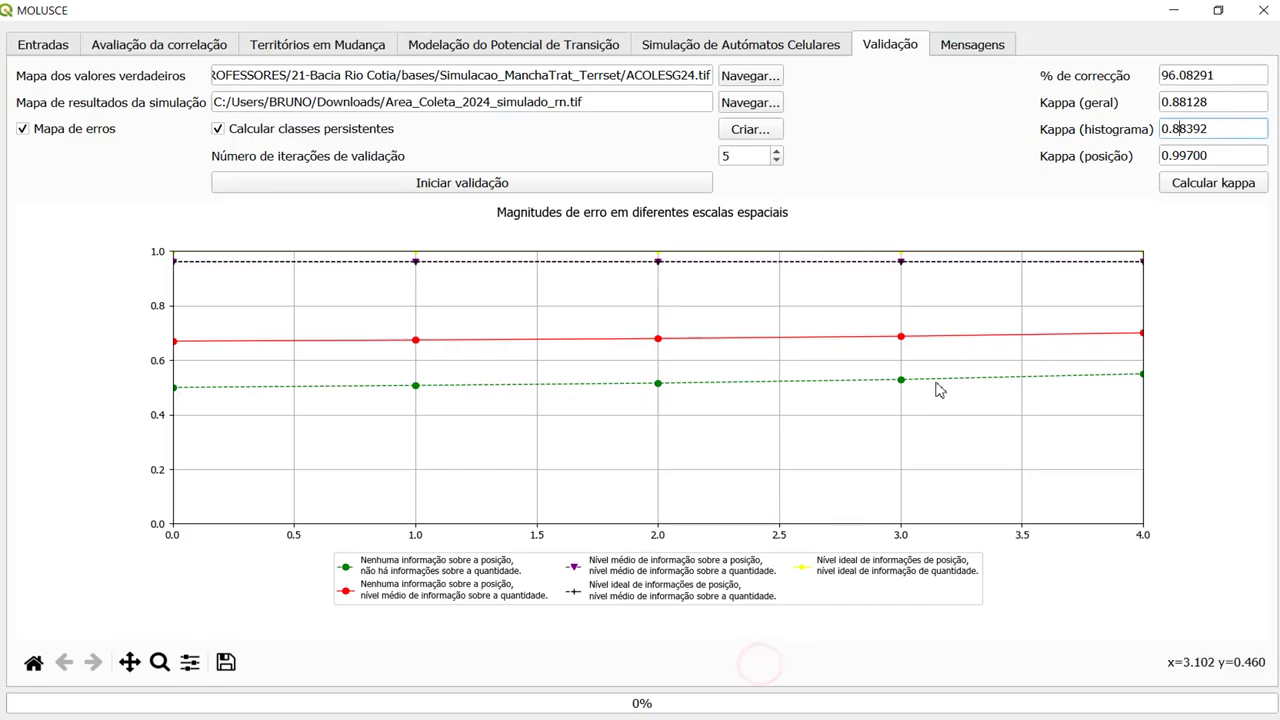